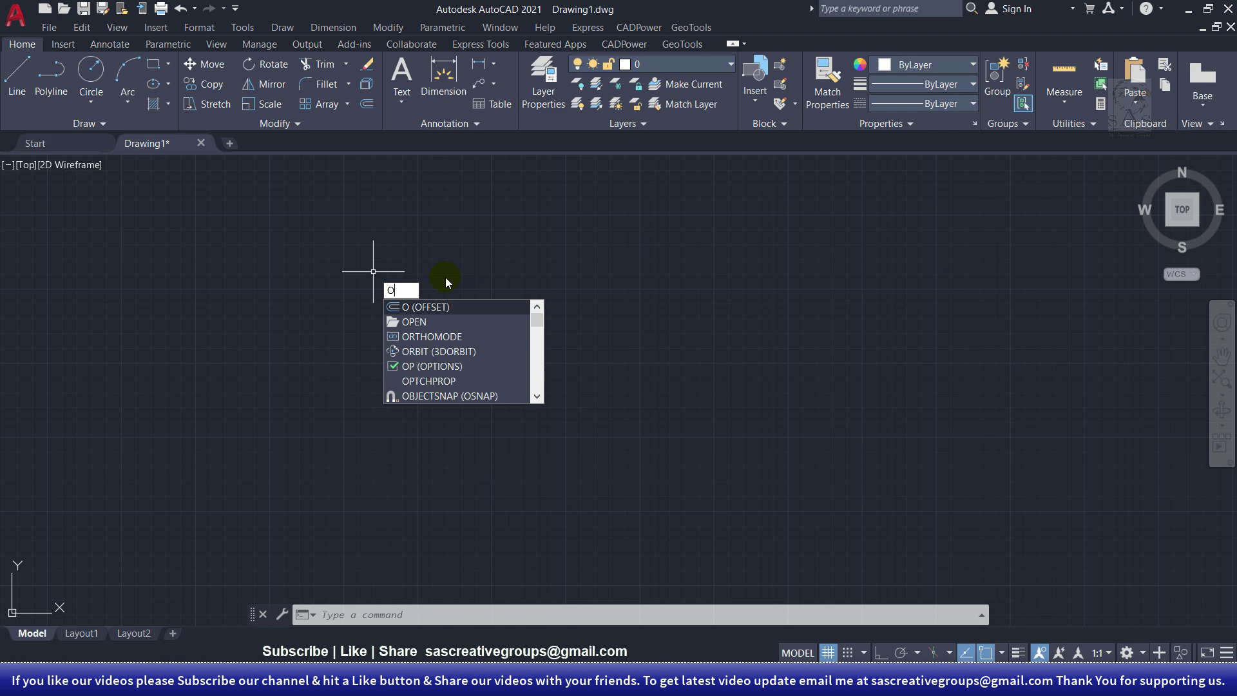
Draw a rectangle on the left and a circle to its right.
key(Escape)
key(Escape)
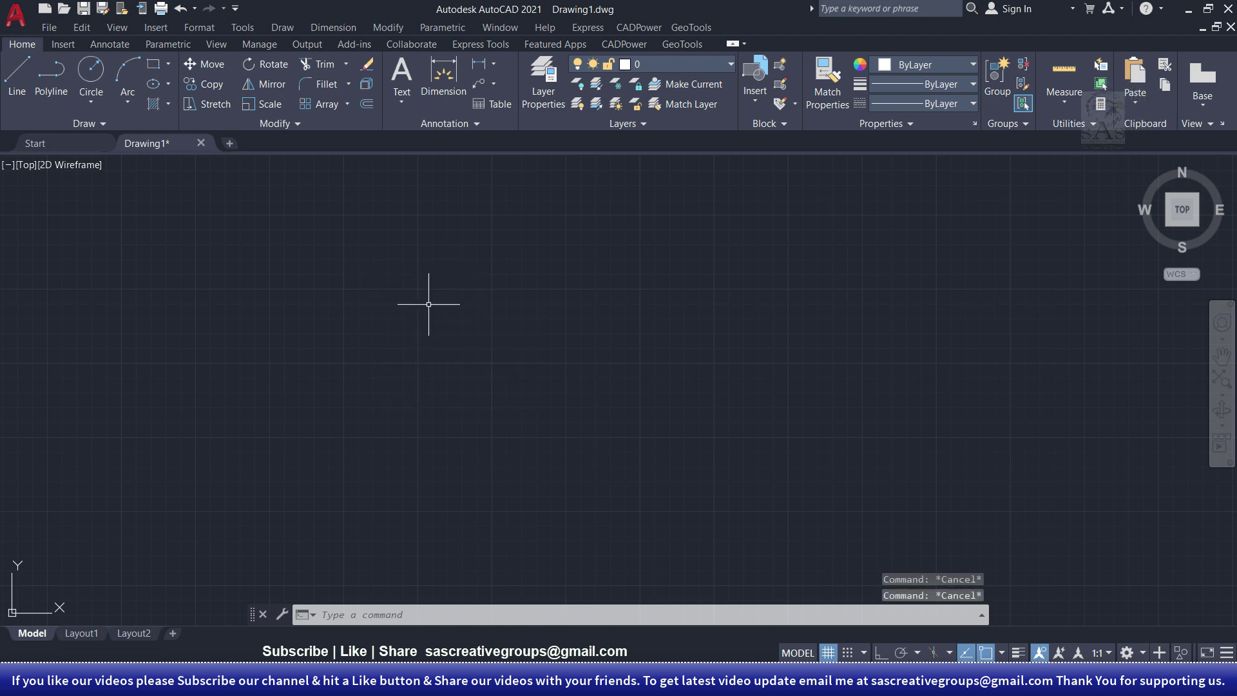
click(155, 64)
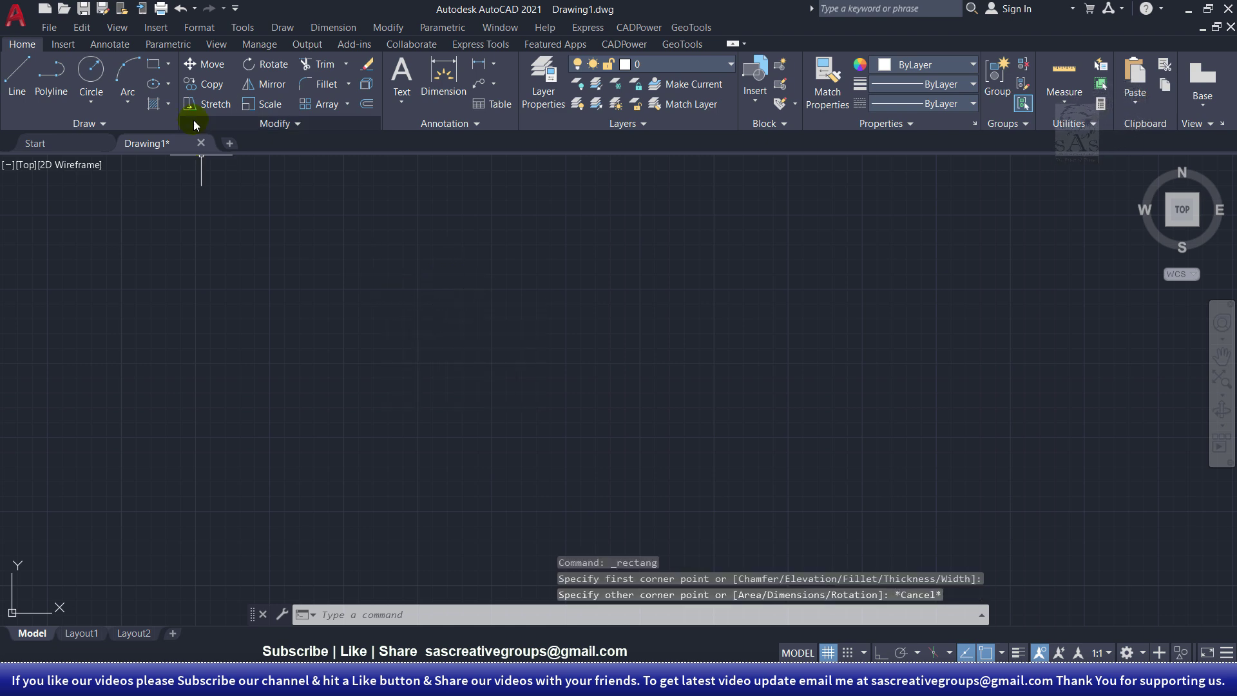
click(156, 64)
click(81, 296)
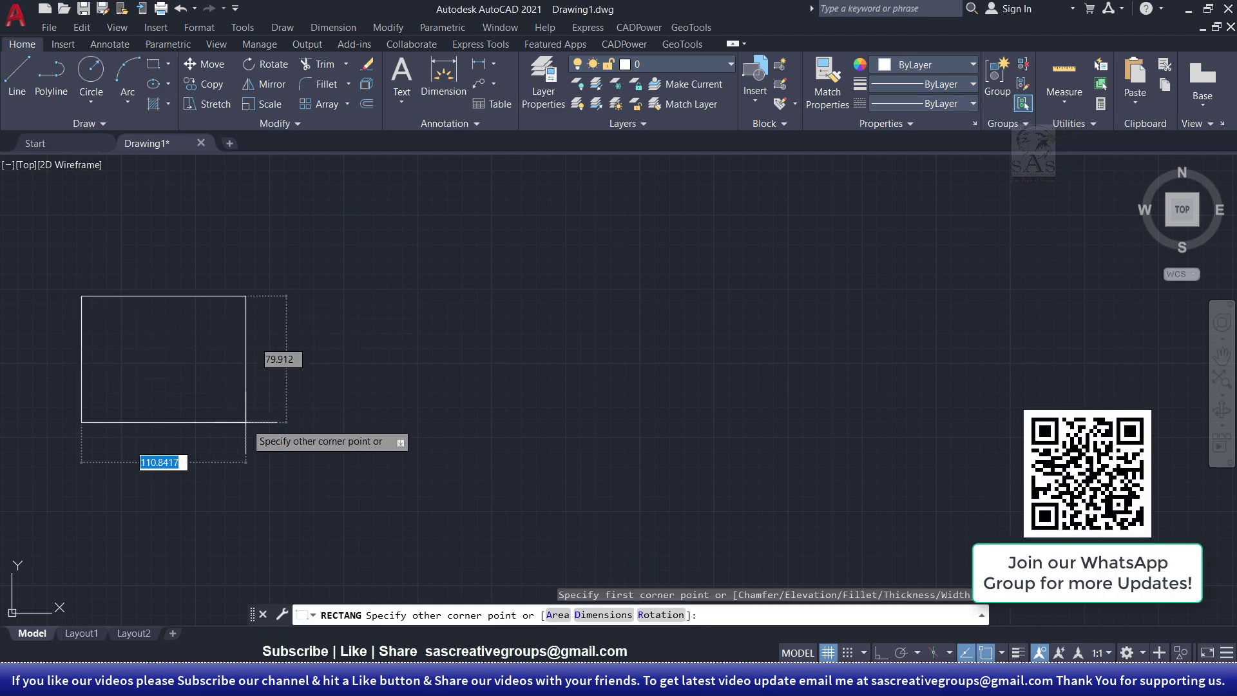
click(346, 487)
click(91, 70)
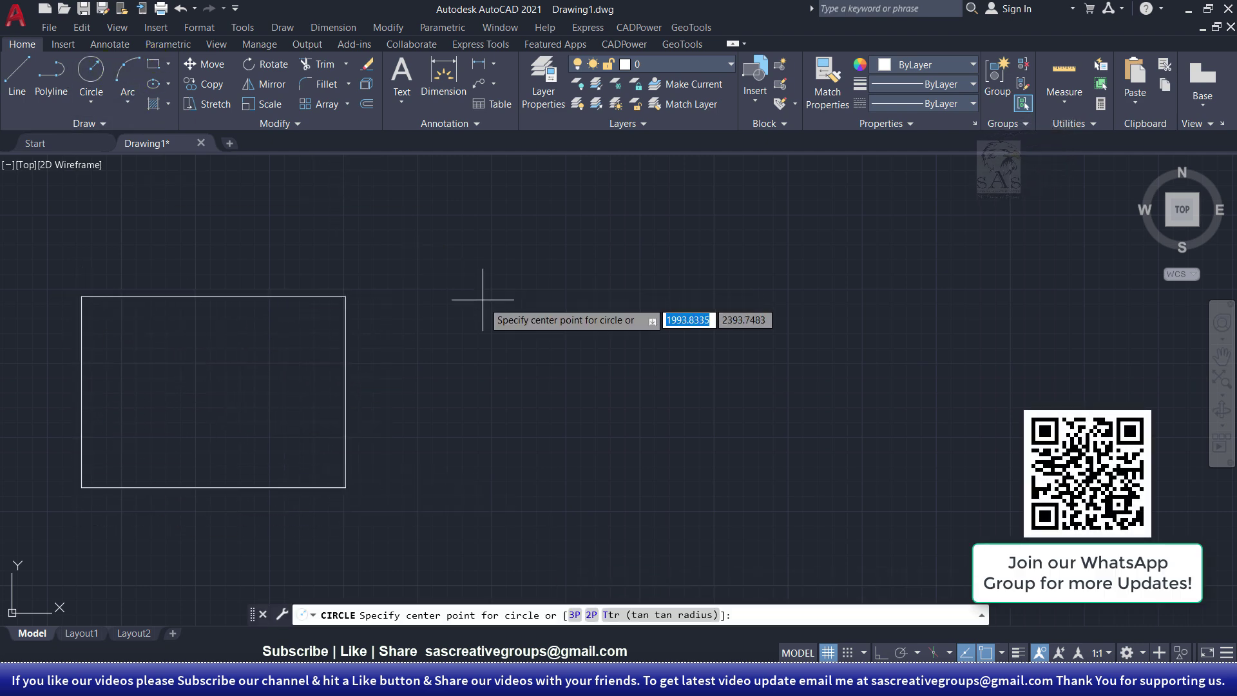
click(544, 377)
click(628, 329)
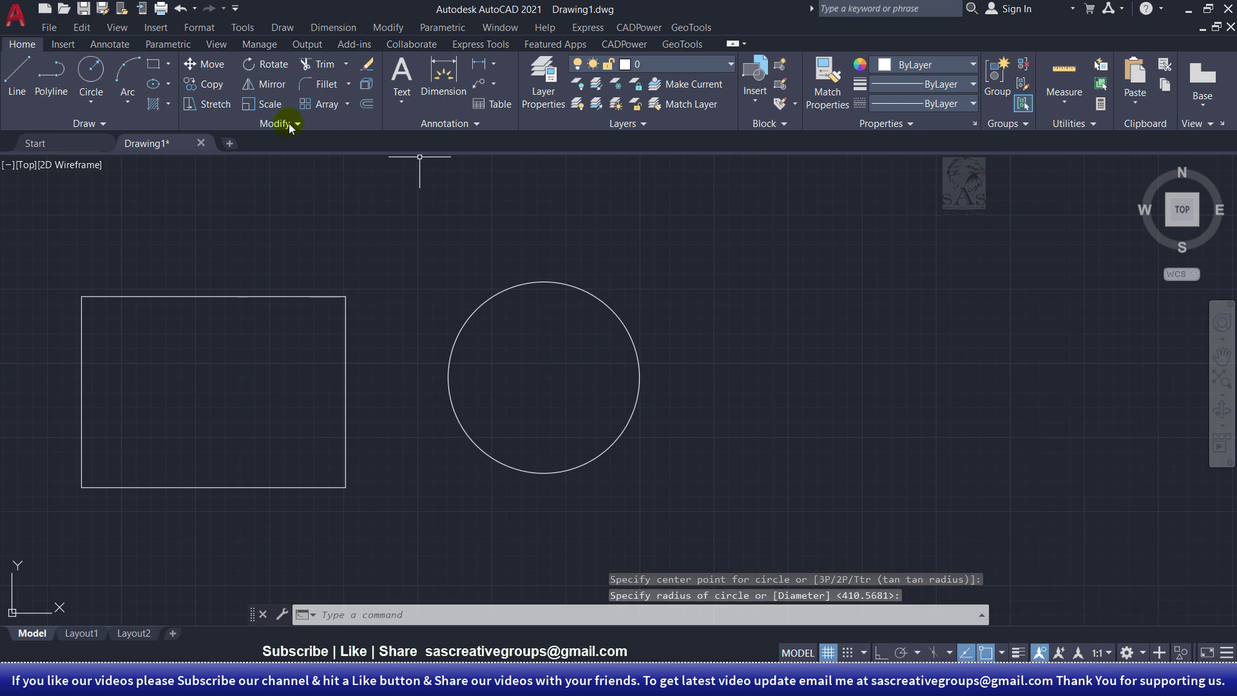
With Ortho on, draw a closed stepped polyline outline to the right of the circle.
click(68, 76)
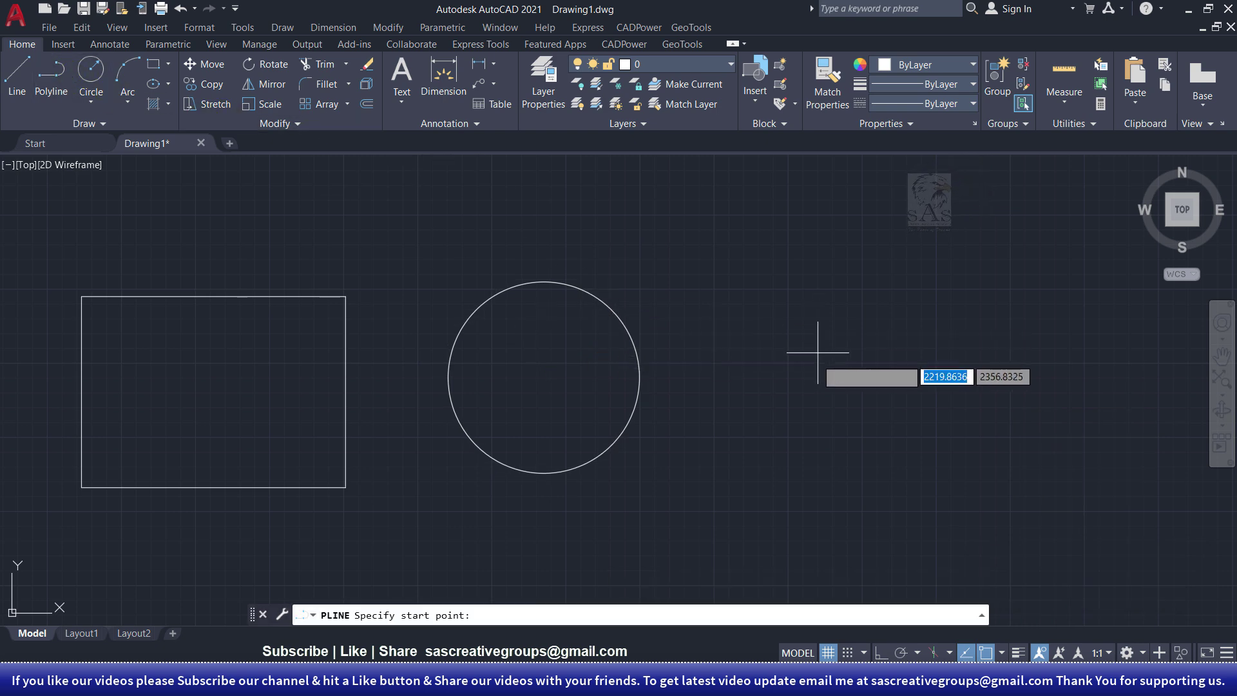
click(718, 371)
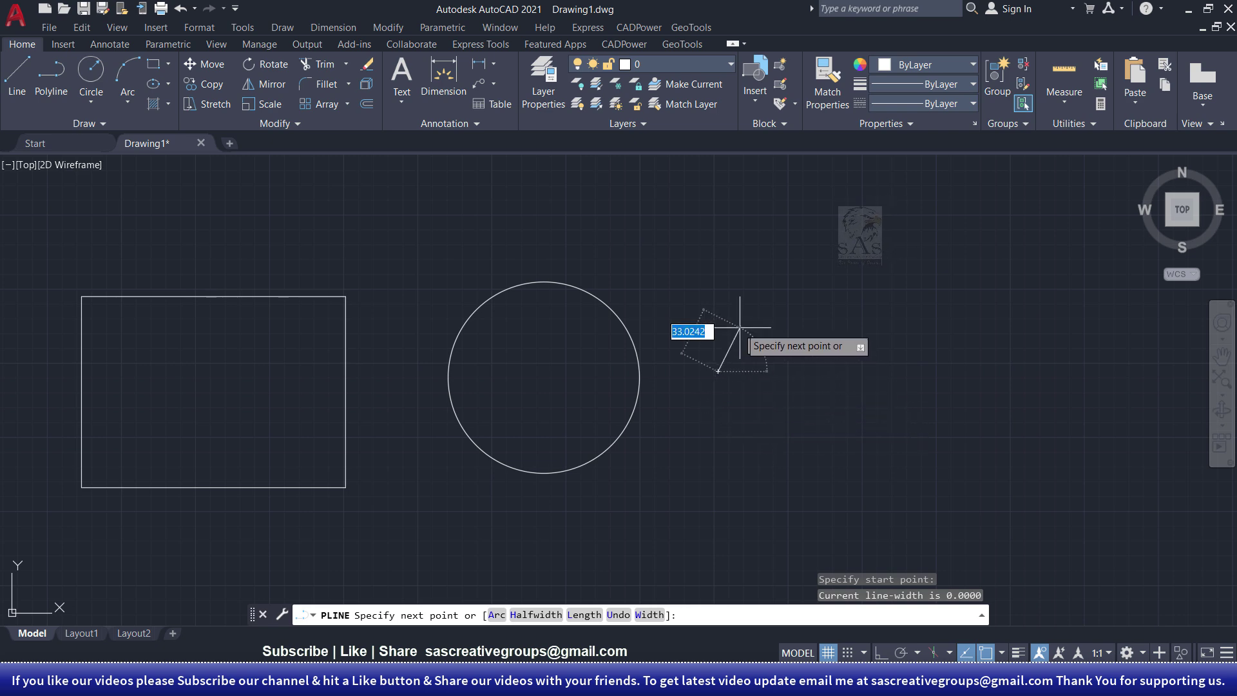
key(F8)
click(718, 291)
click(823, 331)
click(930, 331)
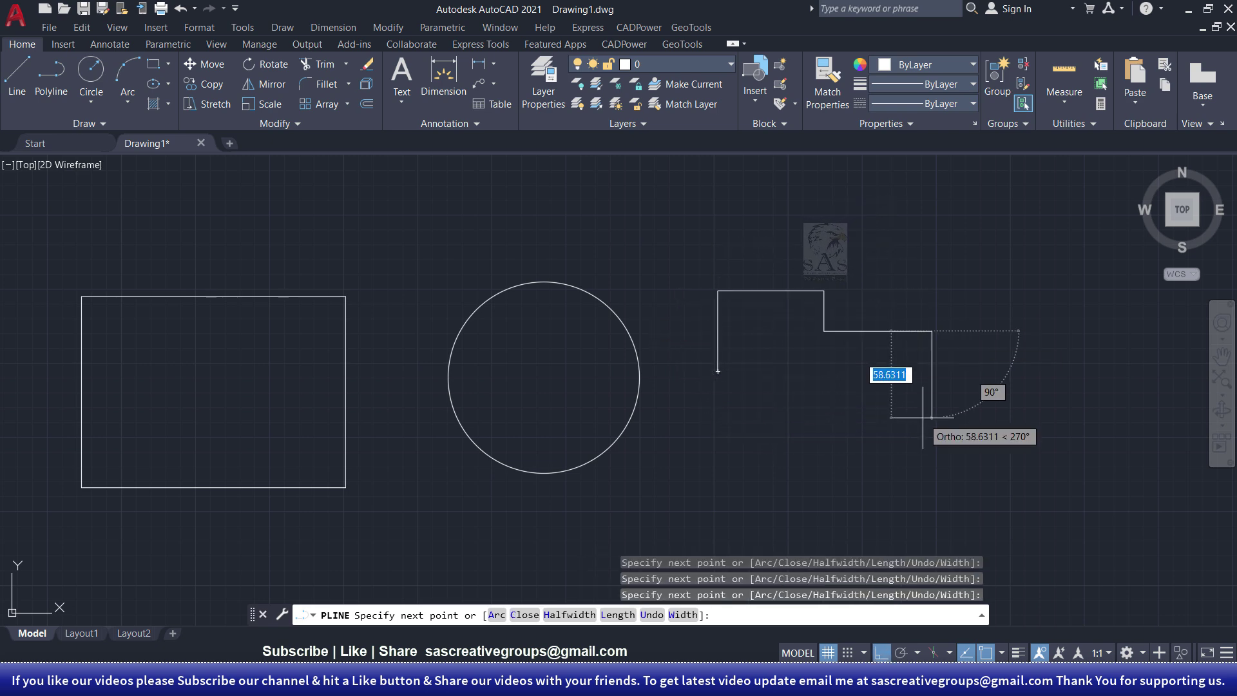
click(931, 417)
click(848, 418)
click(848, 455)
click(768, 455)
text(c)
key(Return)
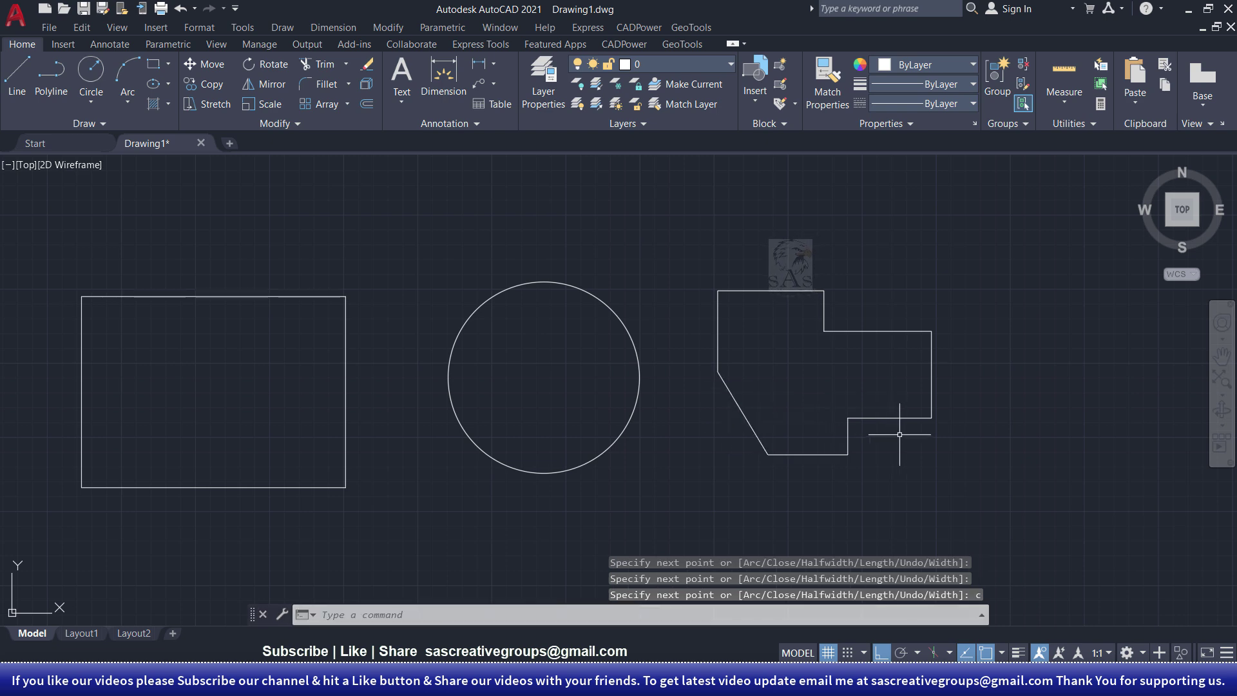
click(906, 297)
click(895, 338)
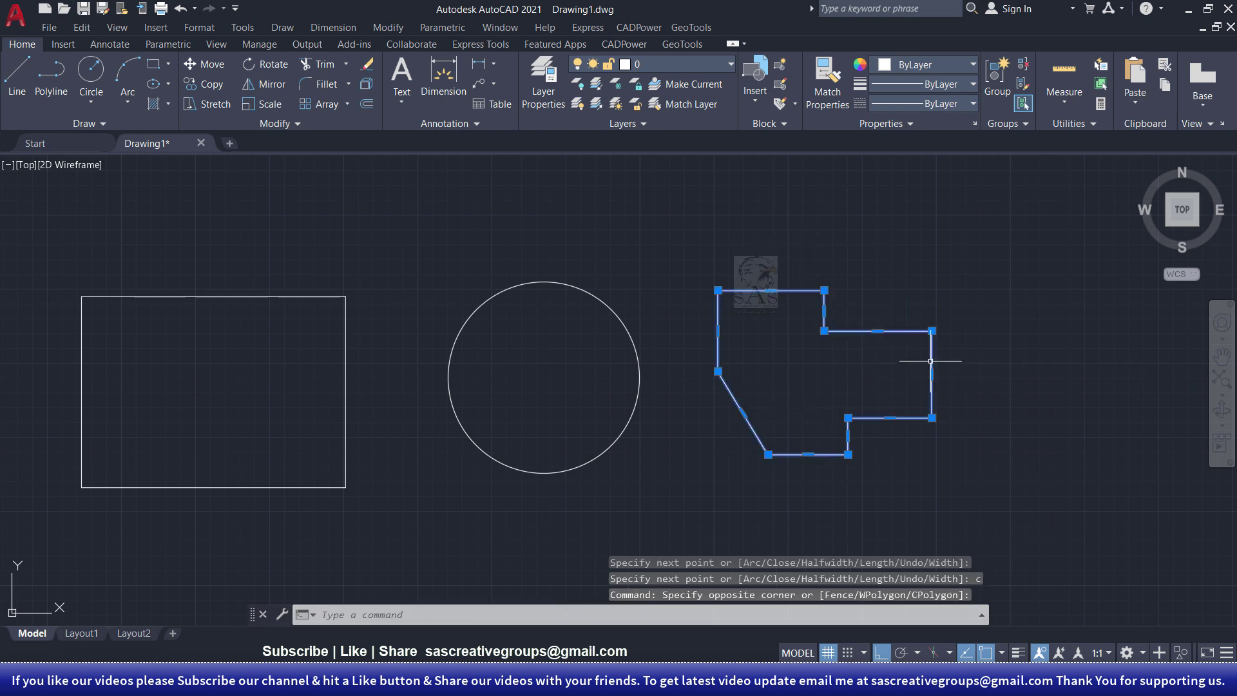
Offset the rectangle 50 units inward to make a smaller inner rectangle.
key(Escape)
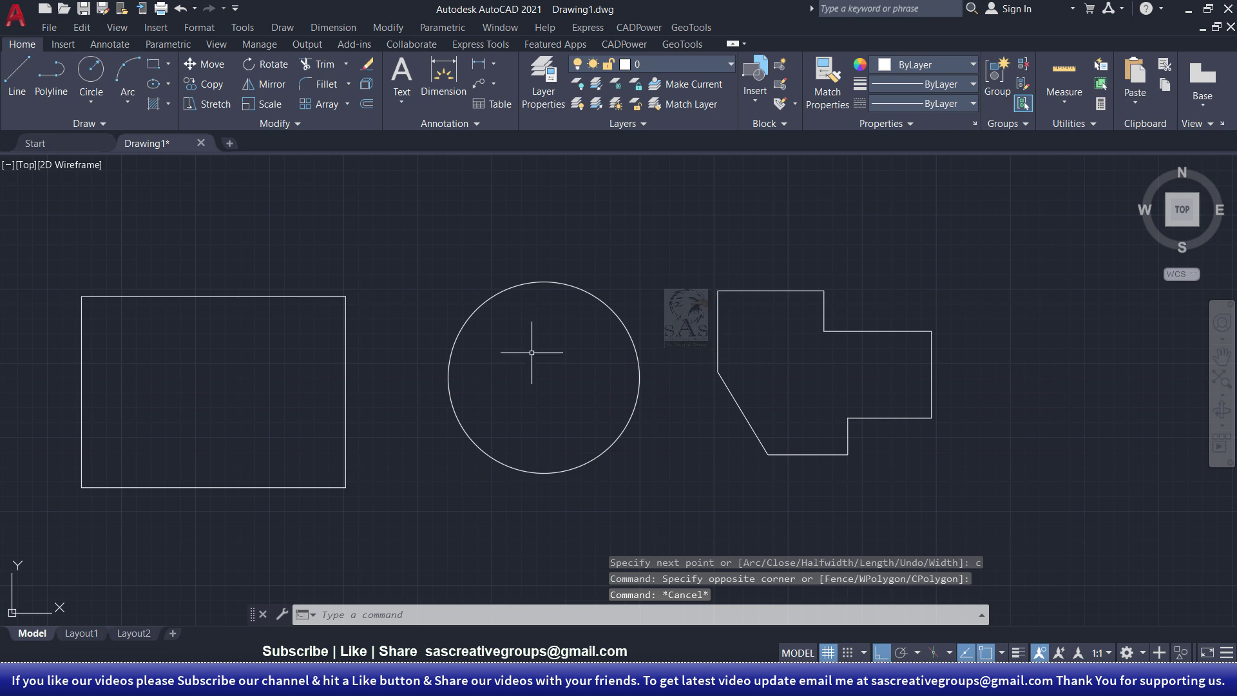
click(367, 105)
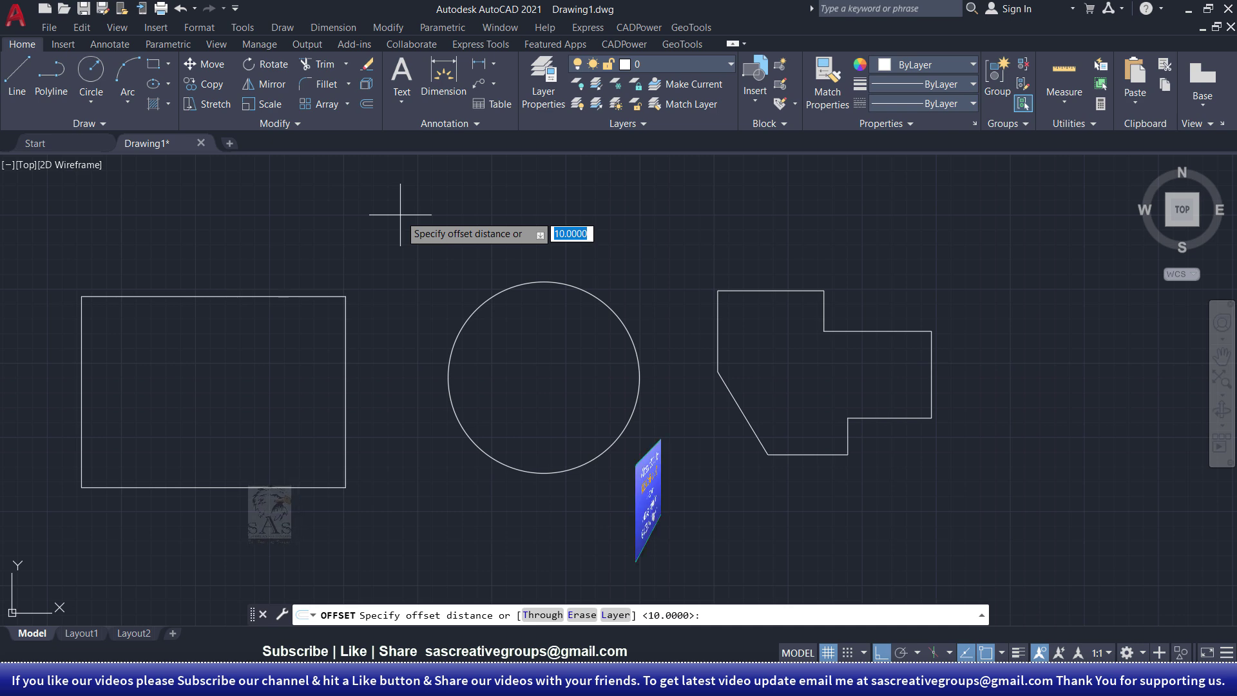
text(50)
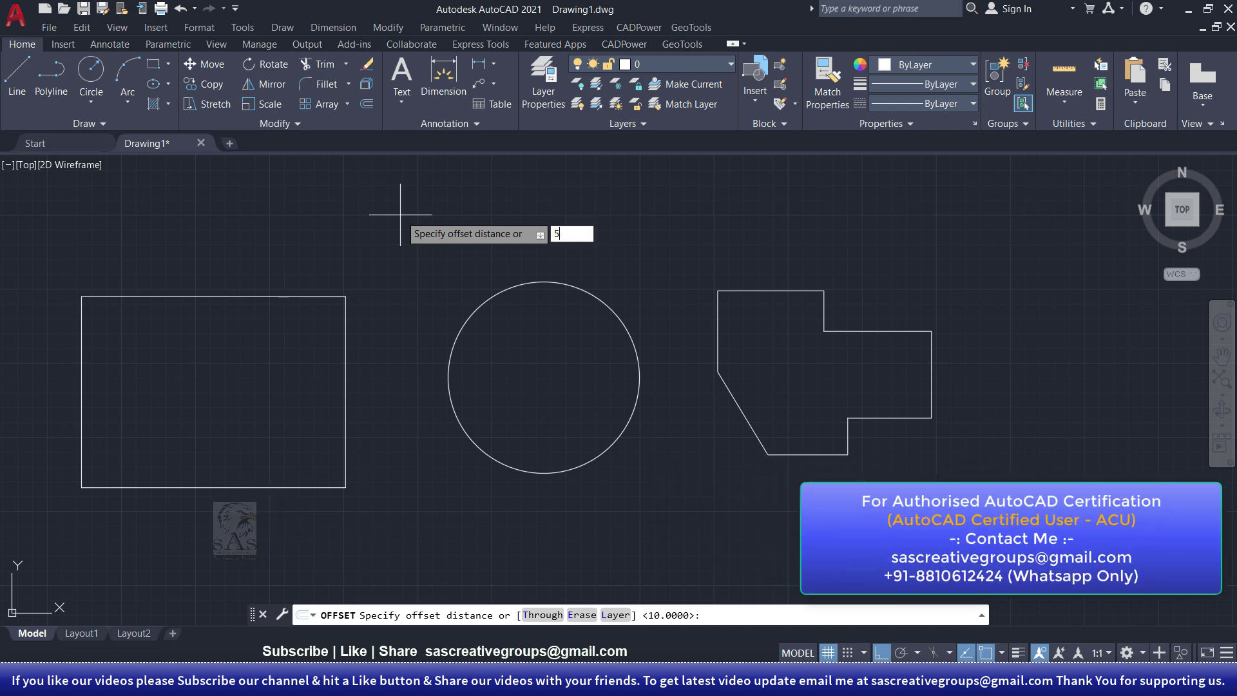
key(Return)
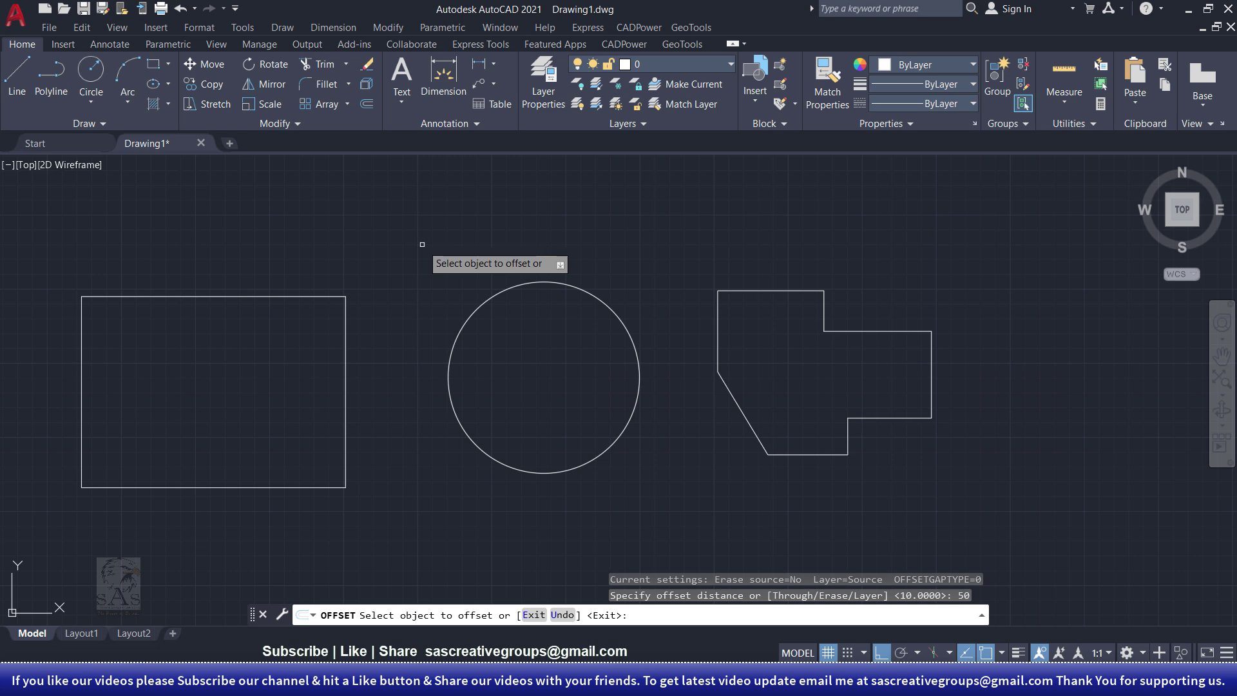
click(253, 296)
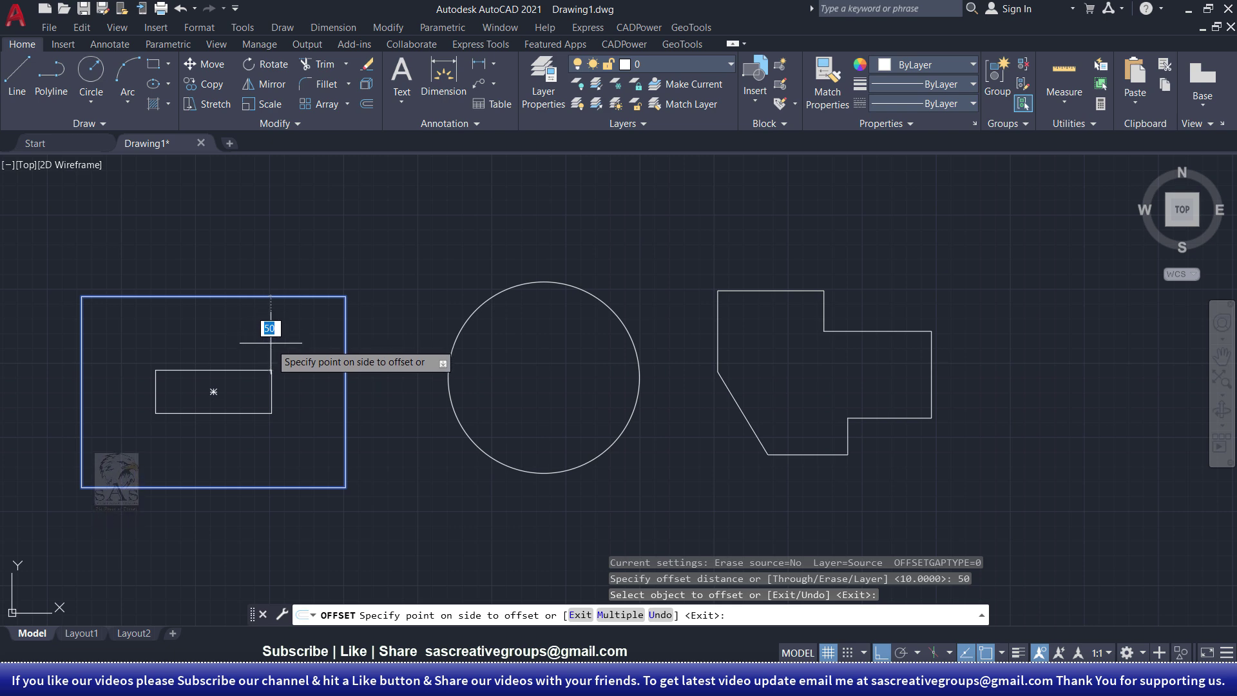
click(271, 342)
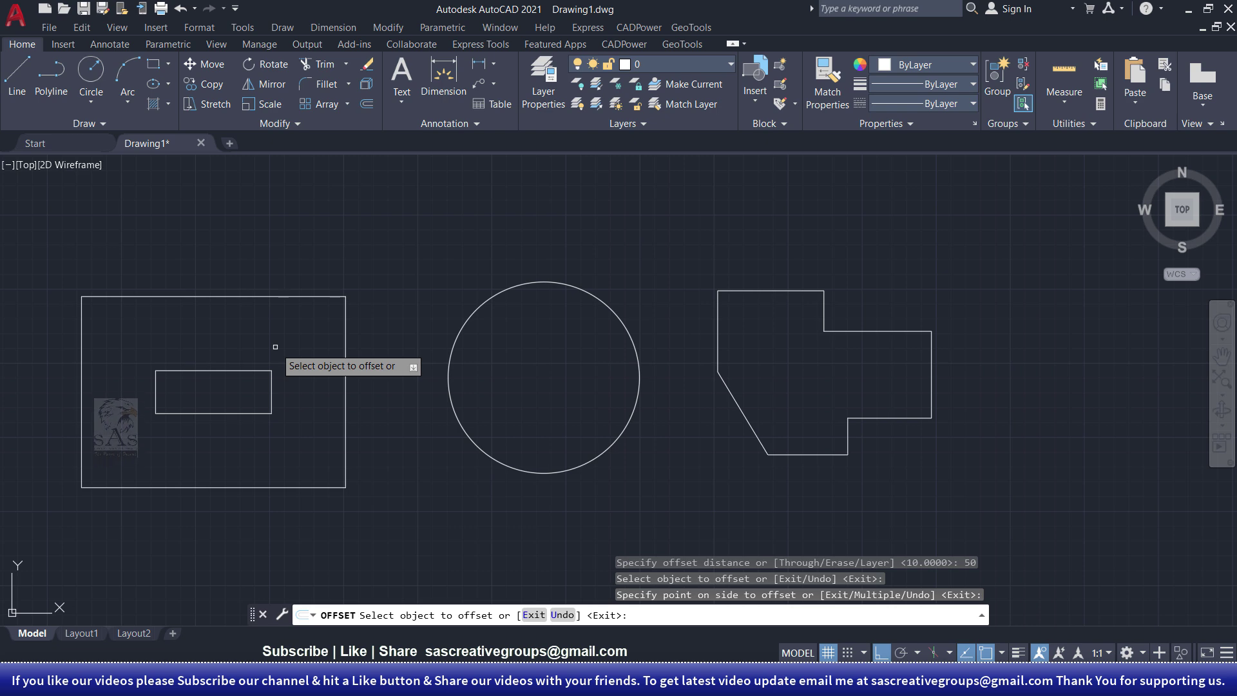
right_click(275, 347)
click(312, 353)
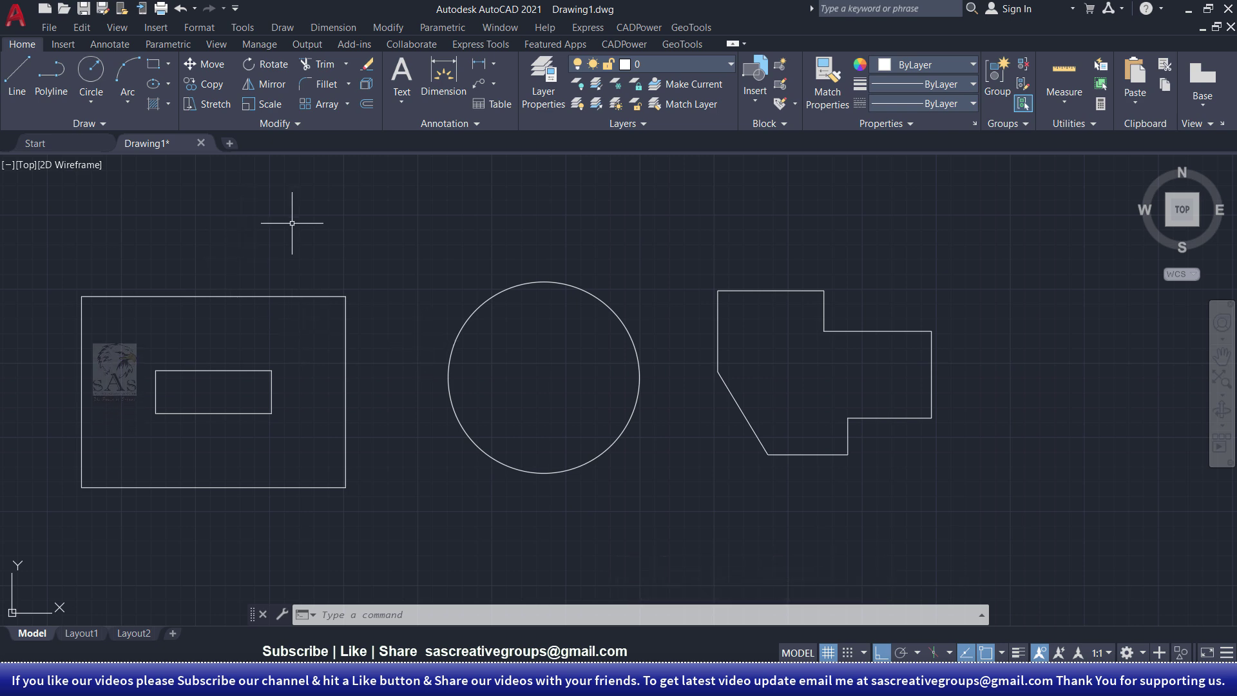
Using Offset Through, add two rectangles between the inner and outer rectangles at picked points.
click(368, 111)
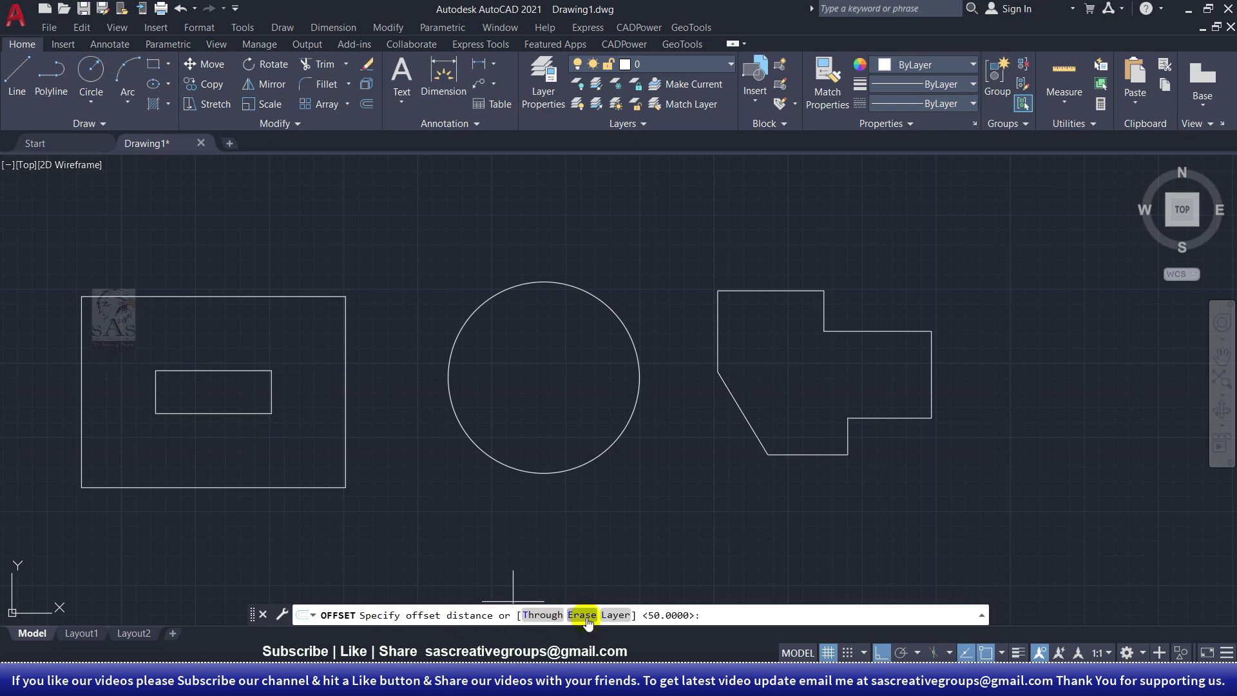
click(542, 615)
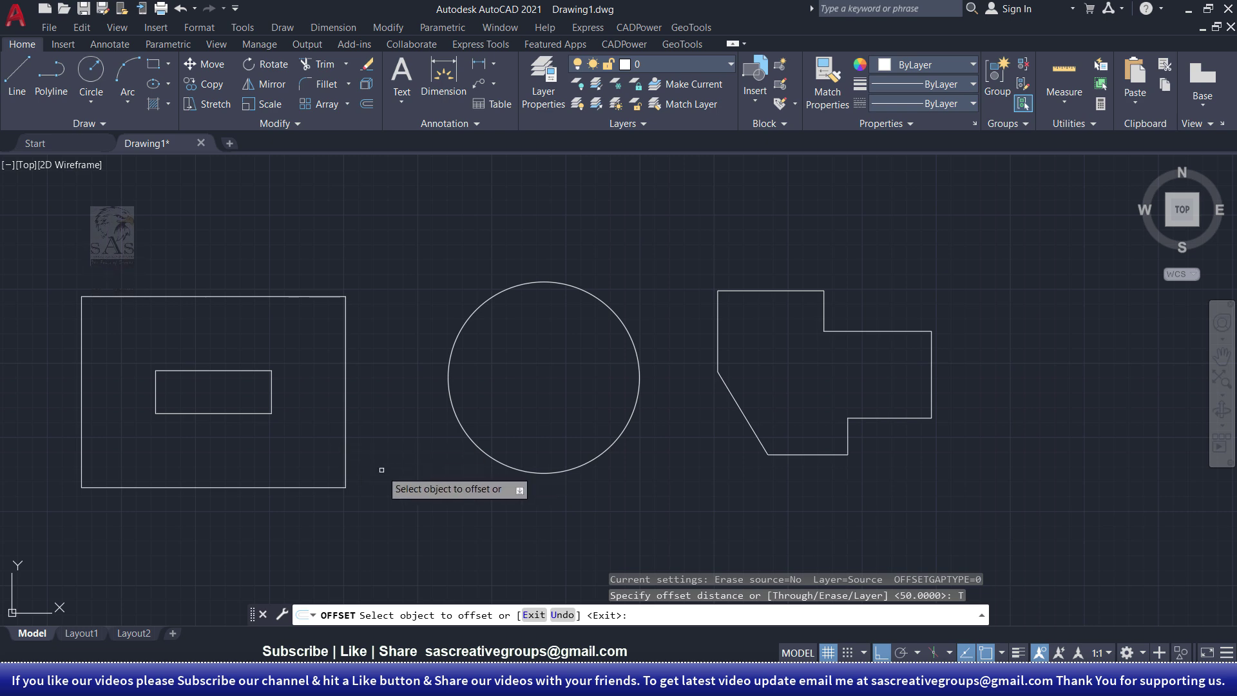
click(223, 369)
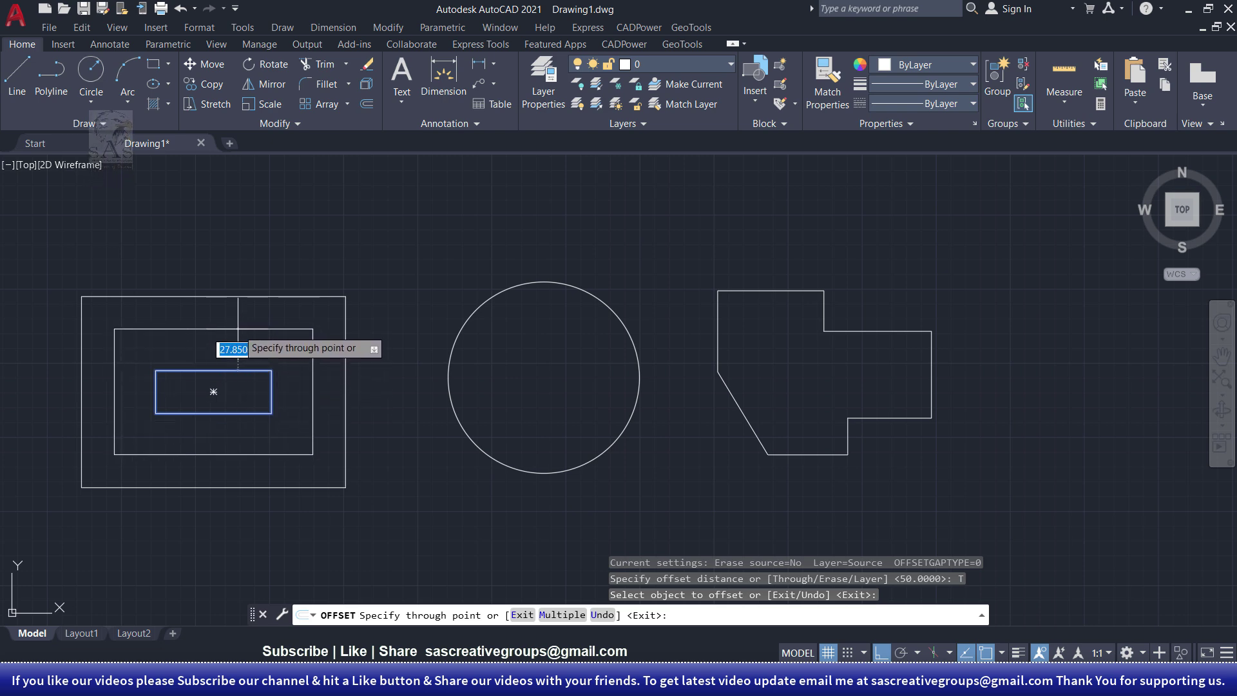
click(237, 370)
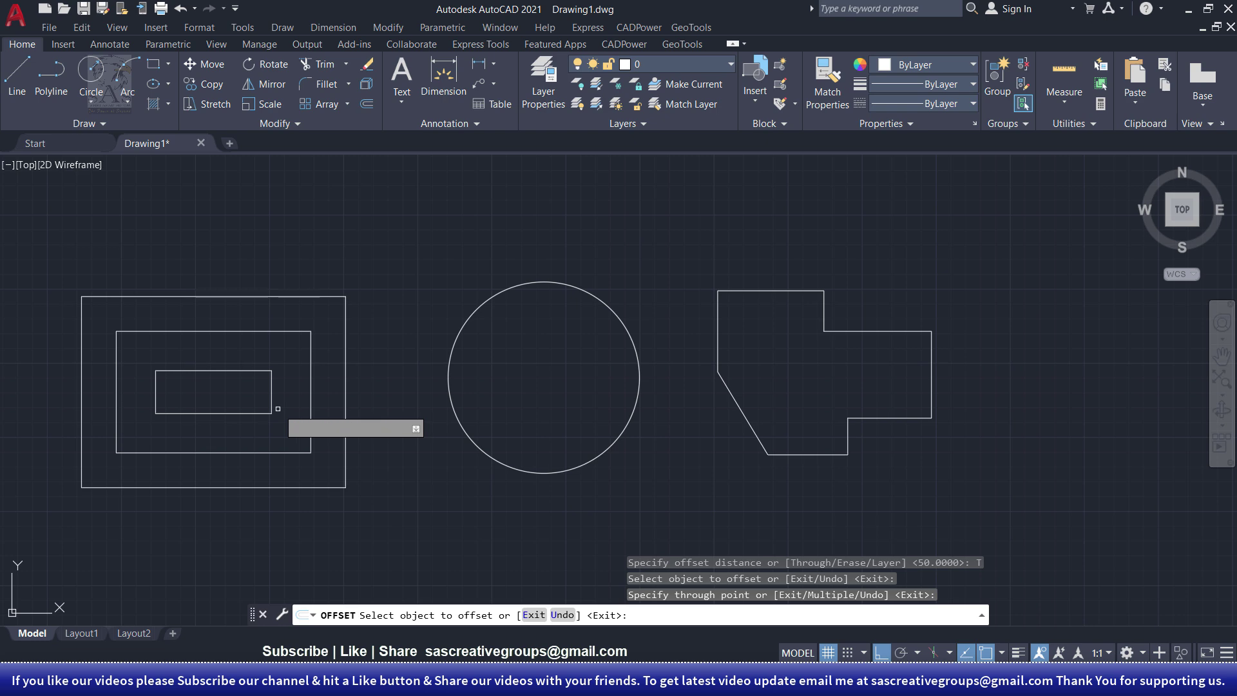
click(263, 328)
click(277, 315)
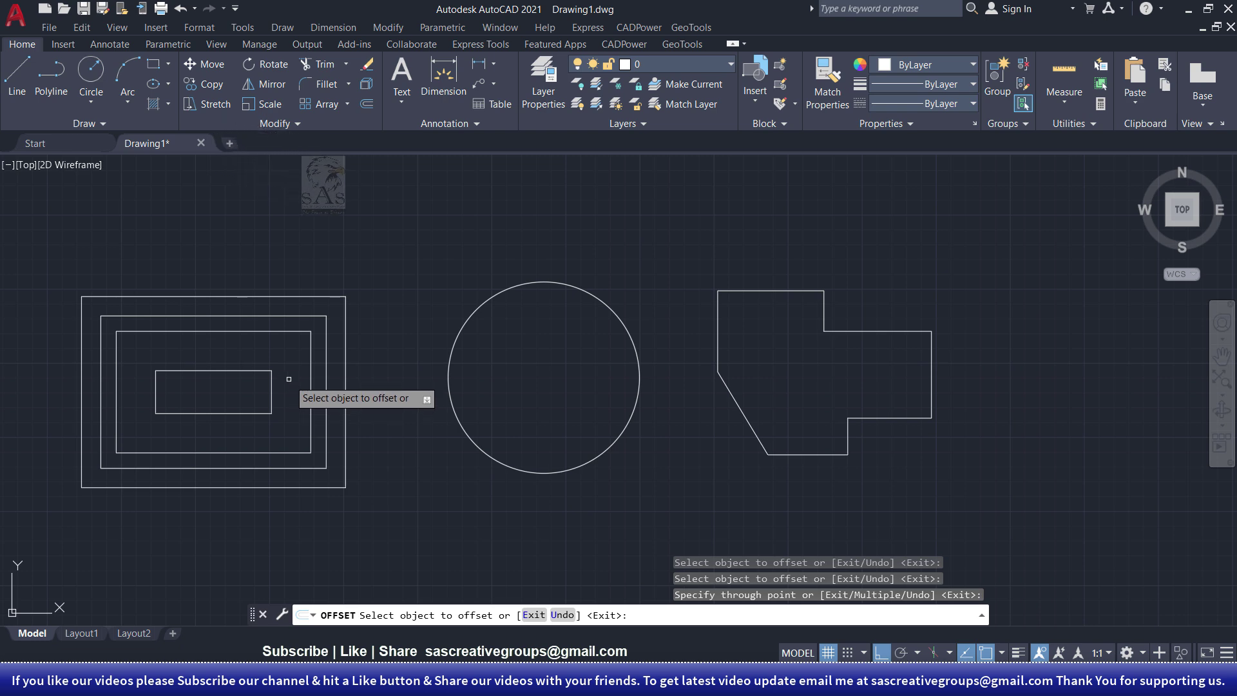
Offset the circle at 10-unit spacing with Multiple, adding three inner and two outer concentric circles.
key(Escape)
key(Escape)
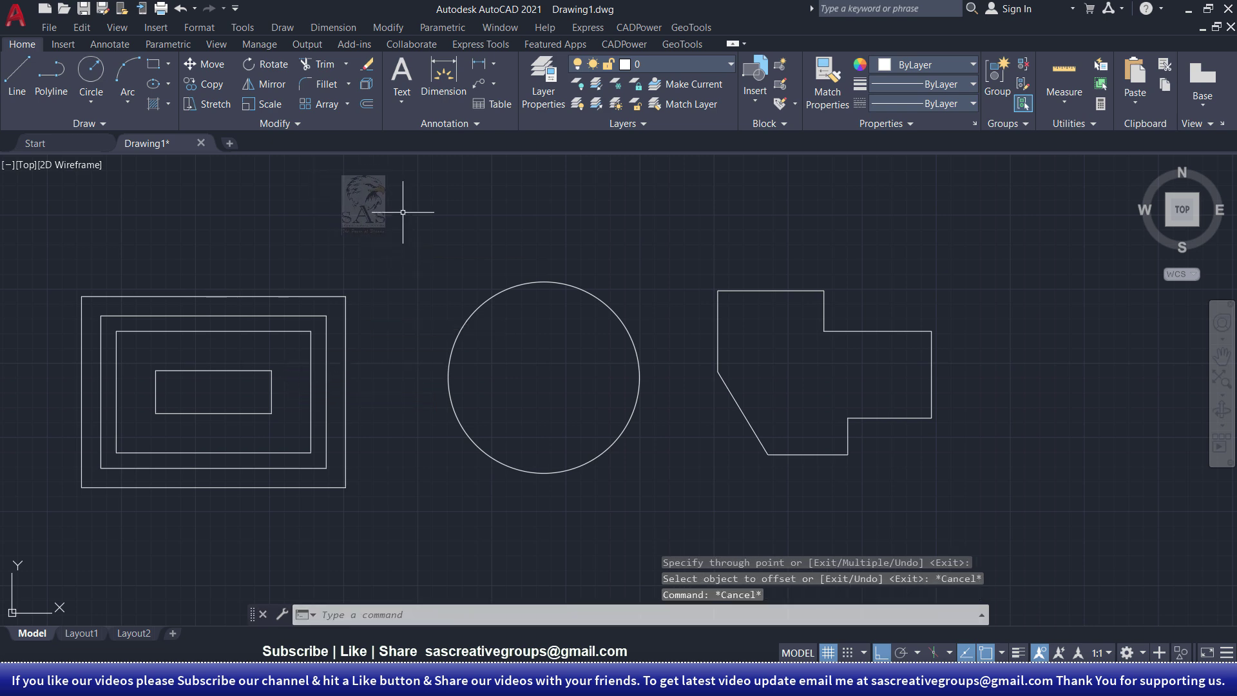
click(366, 104)
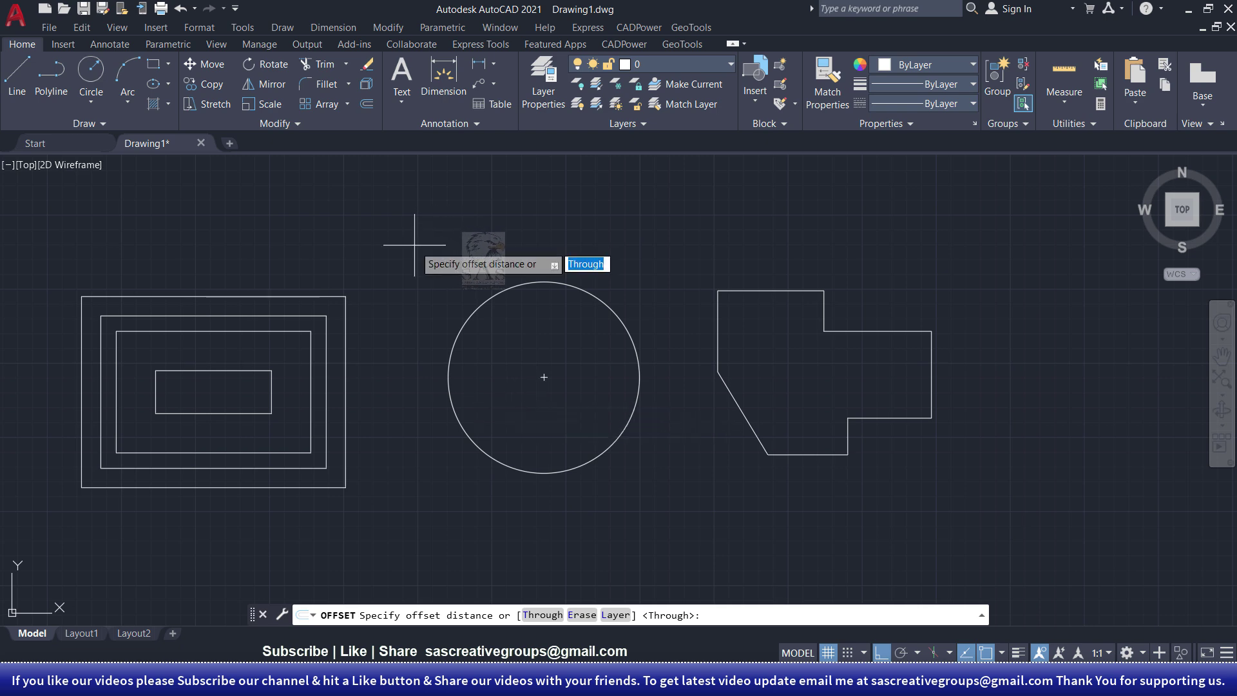
text(10)
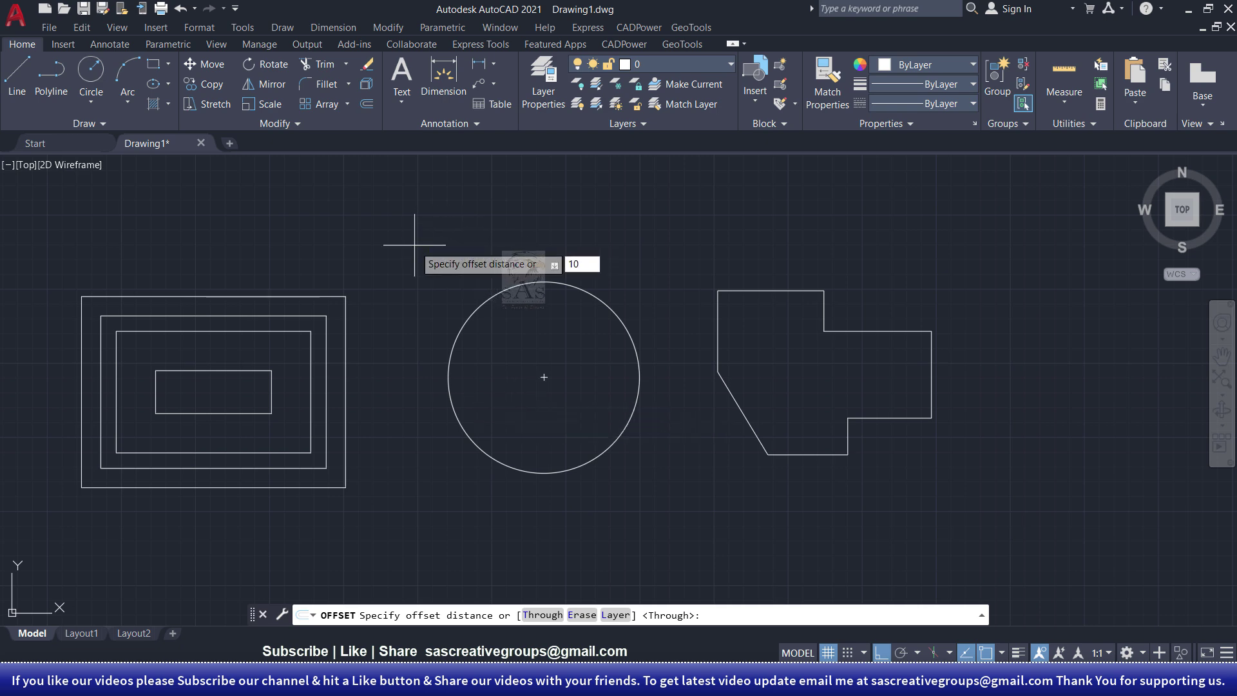
key(Return)
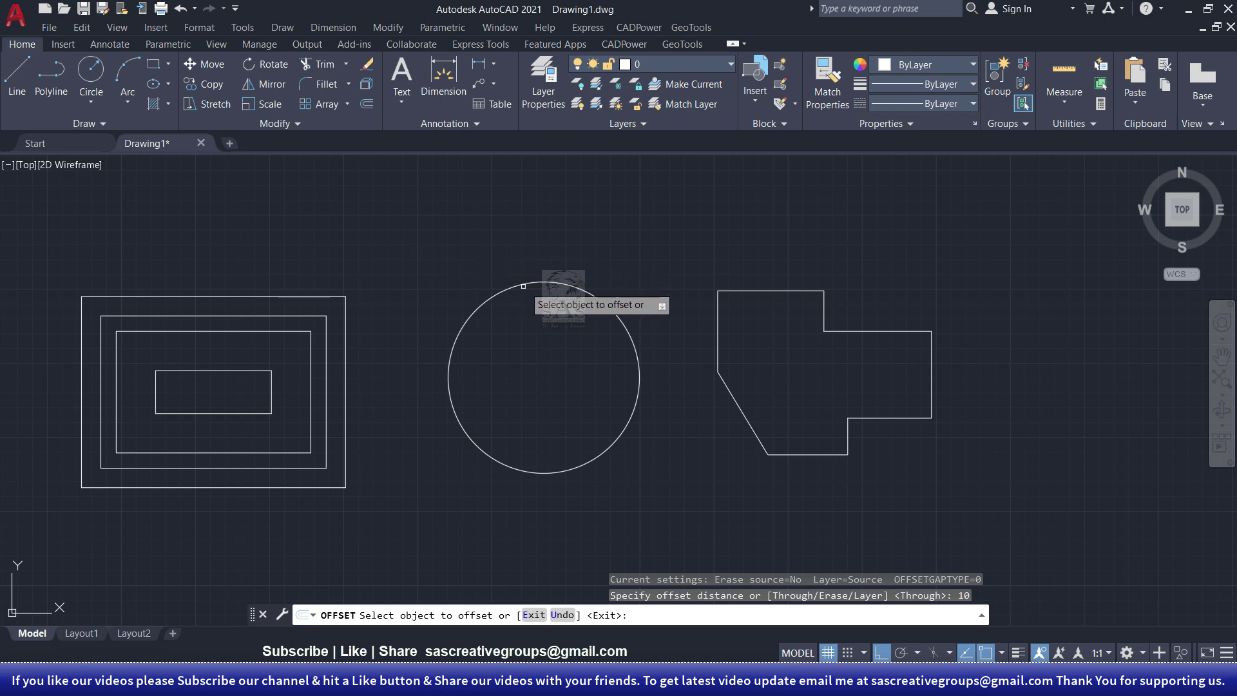
click(525, 279)
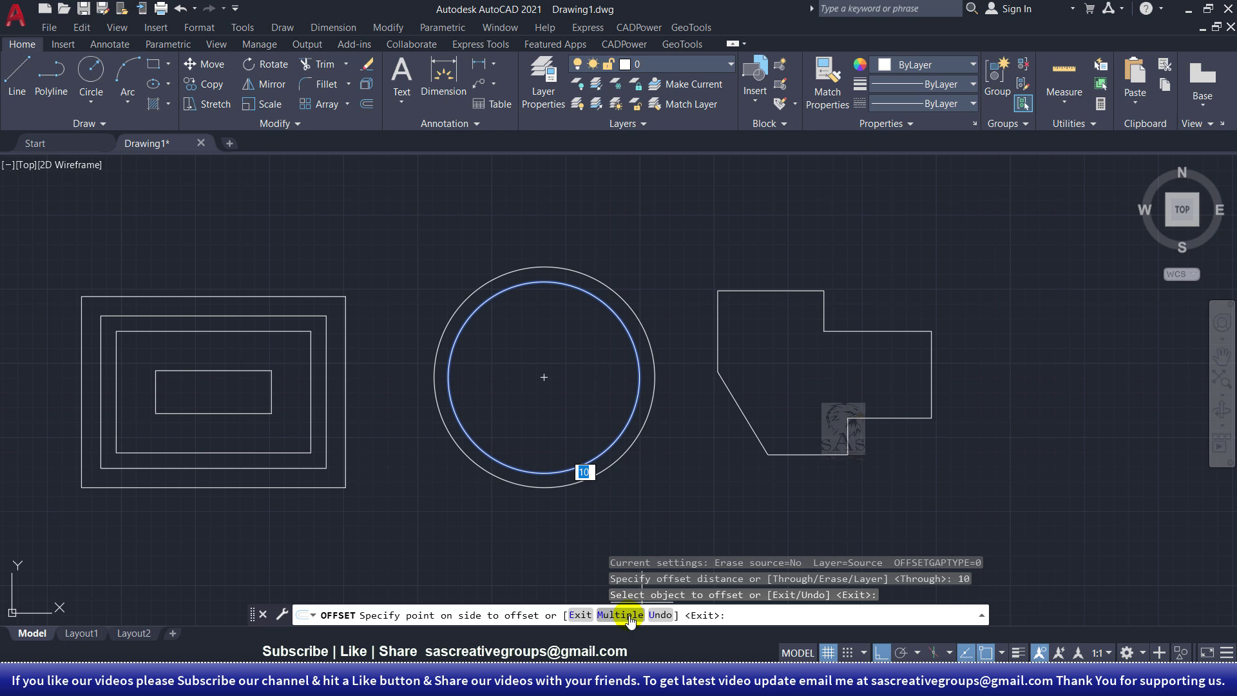
click(629, 616)
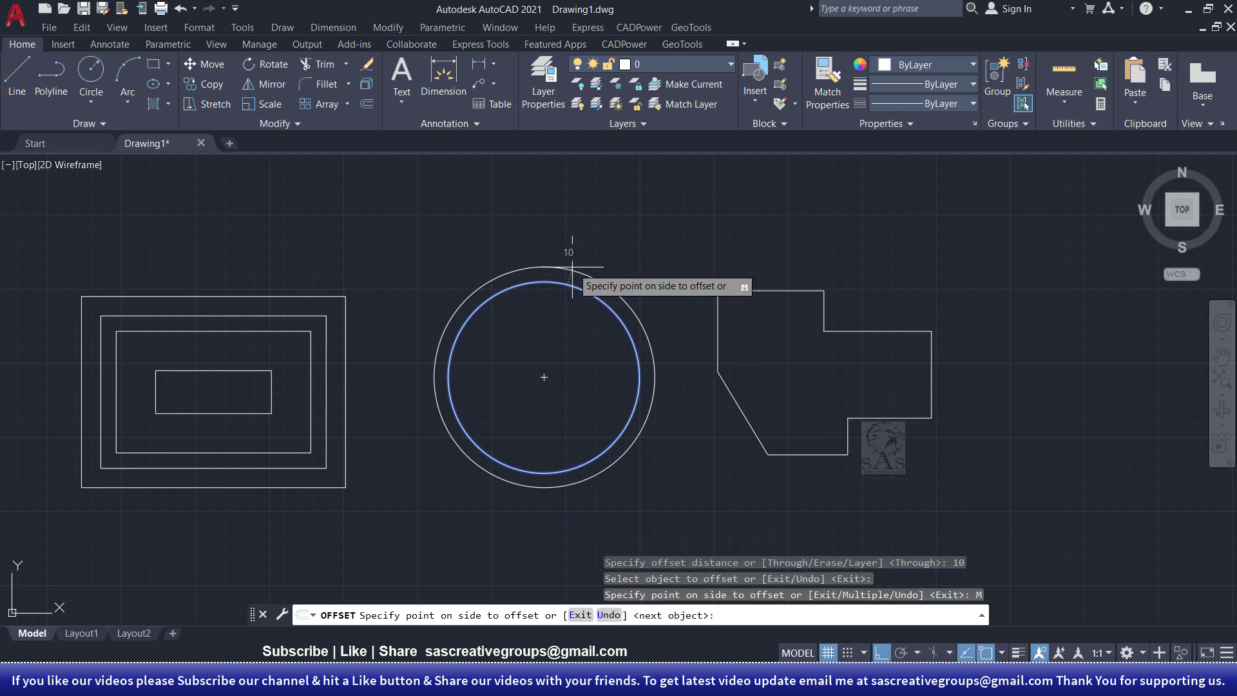
click(568, 344)
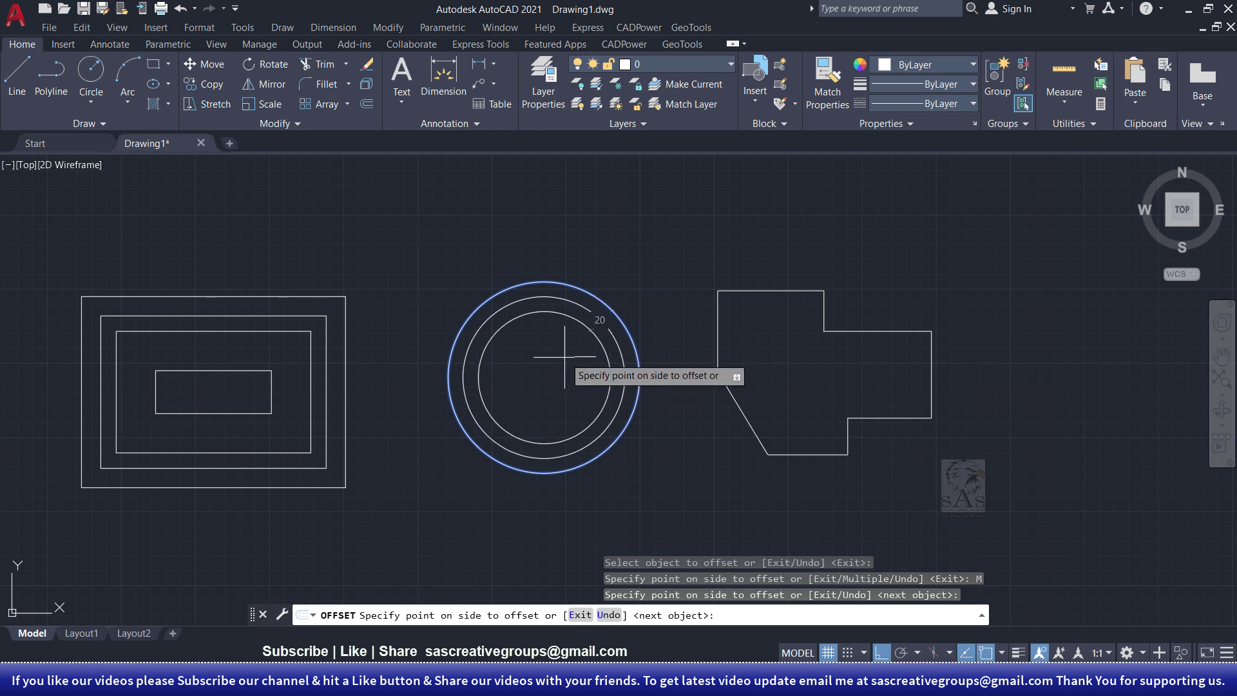
click(564, 348)
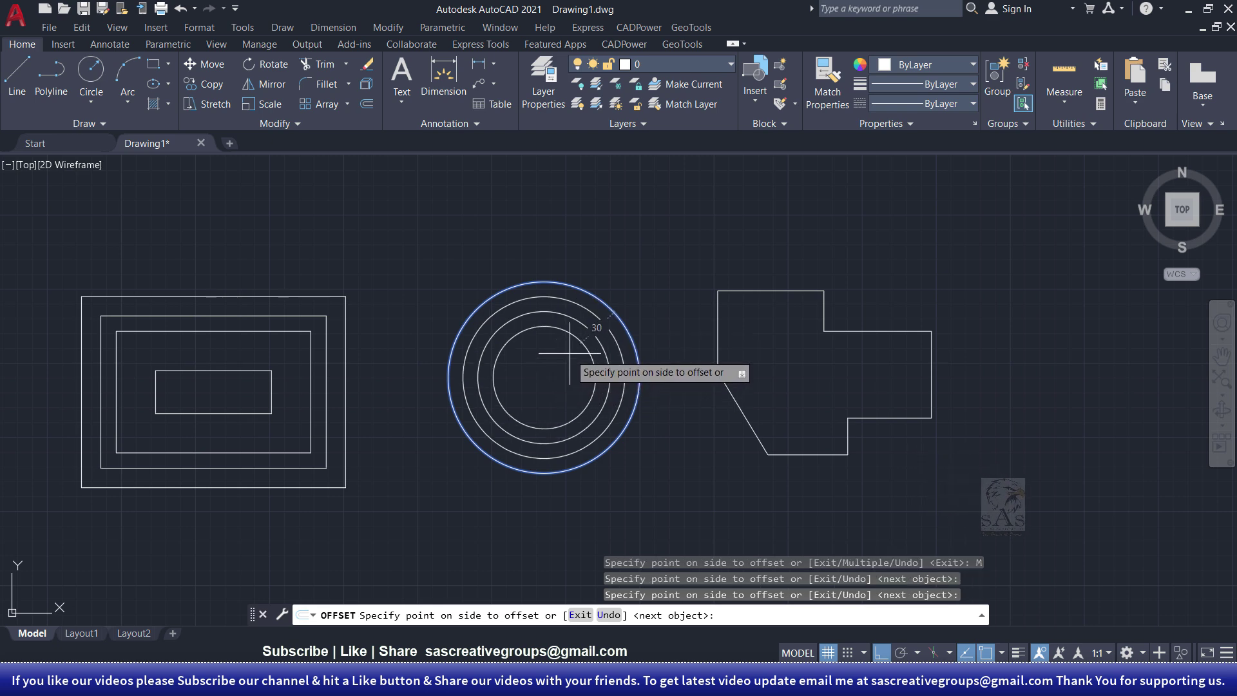
click(568, 355)
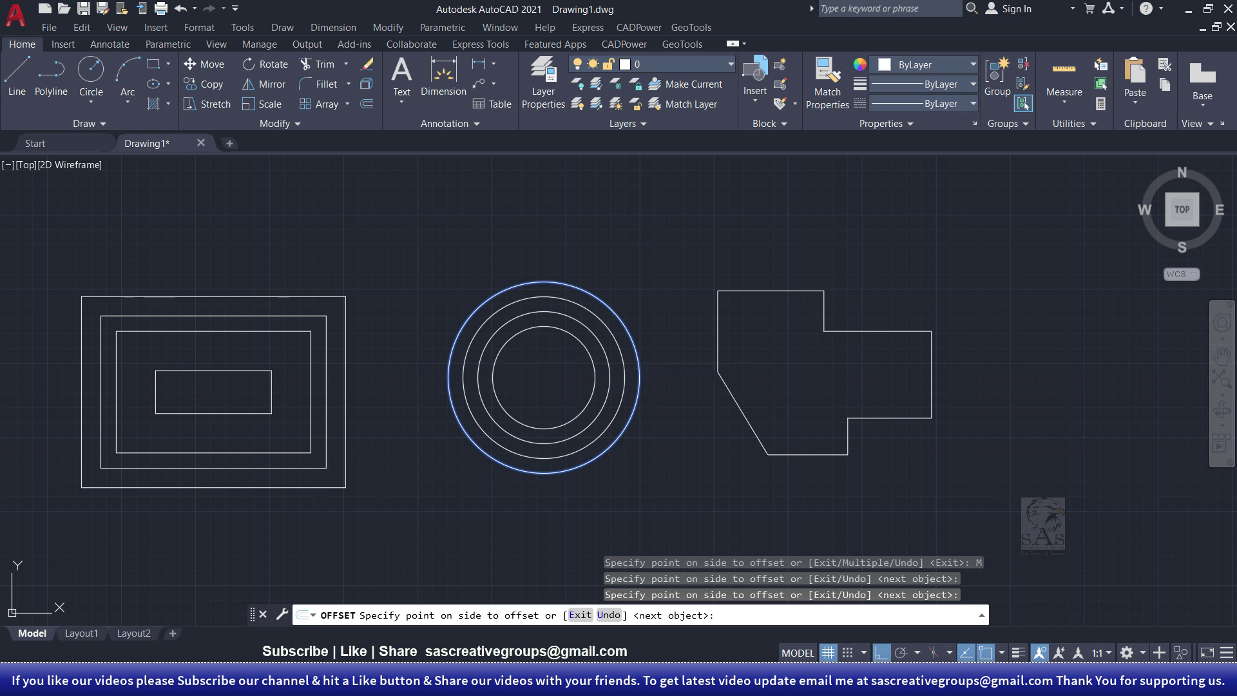
click(623, 288)
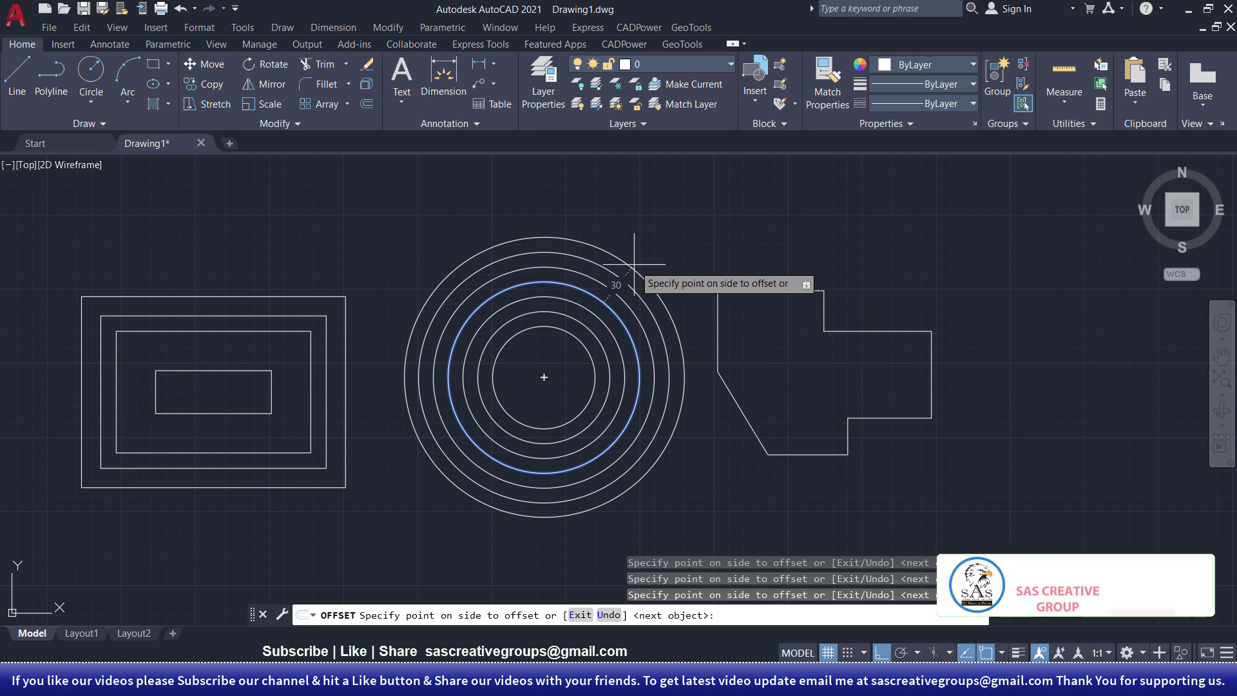
right_click(634, 264)
click(653, 270)
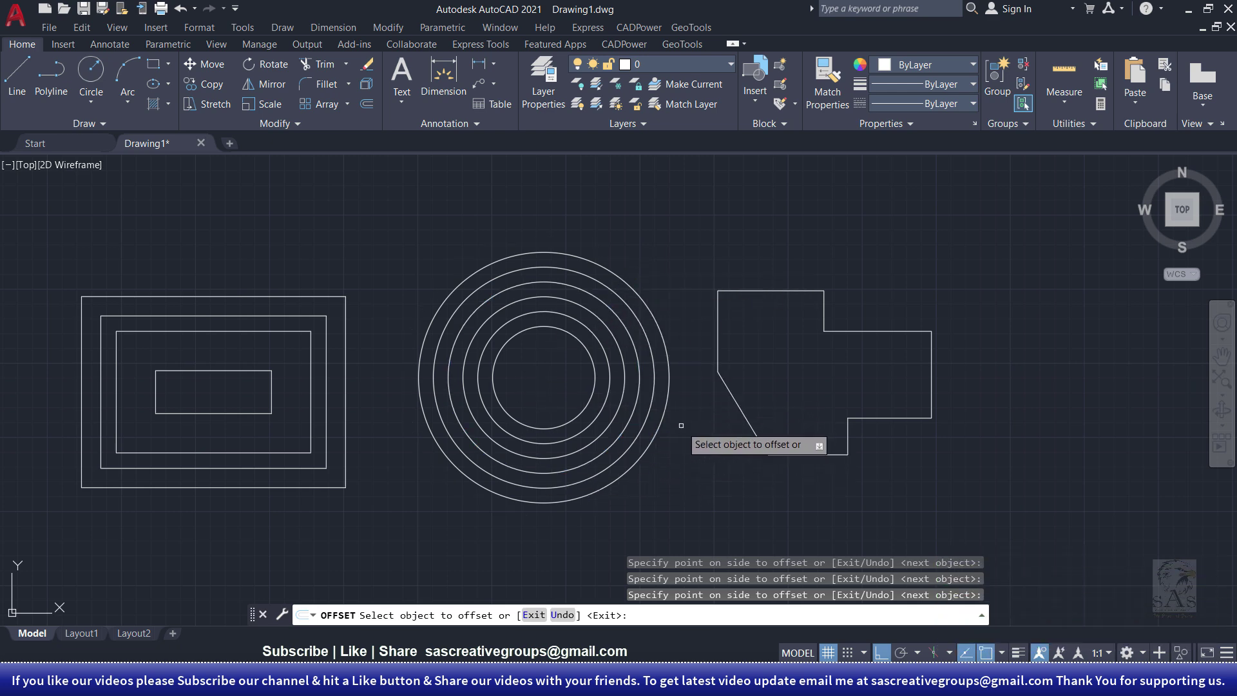
right_click(651, 480)
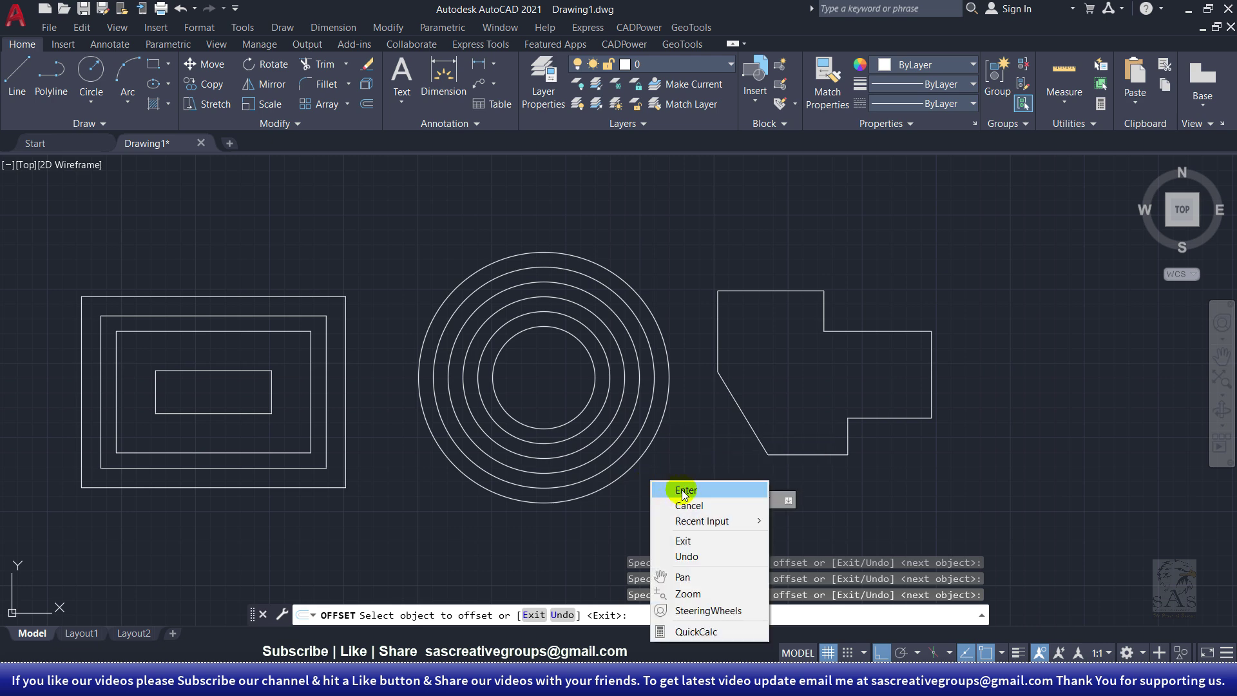
End the previous offset and set Offset's Erase source option to Yes.
click(681, 489)
right_click(678, 416)
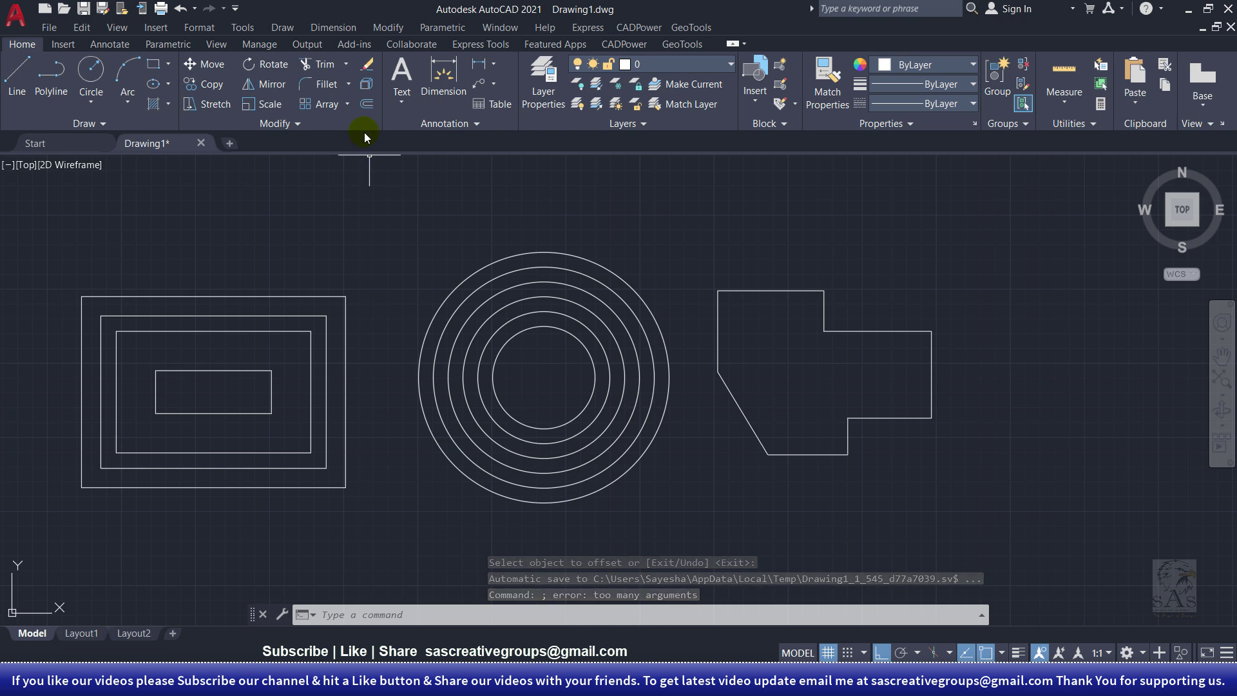
click(368, 107)
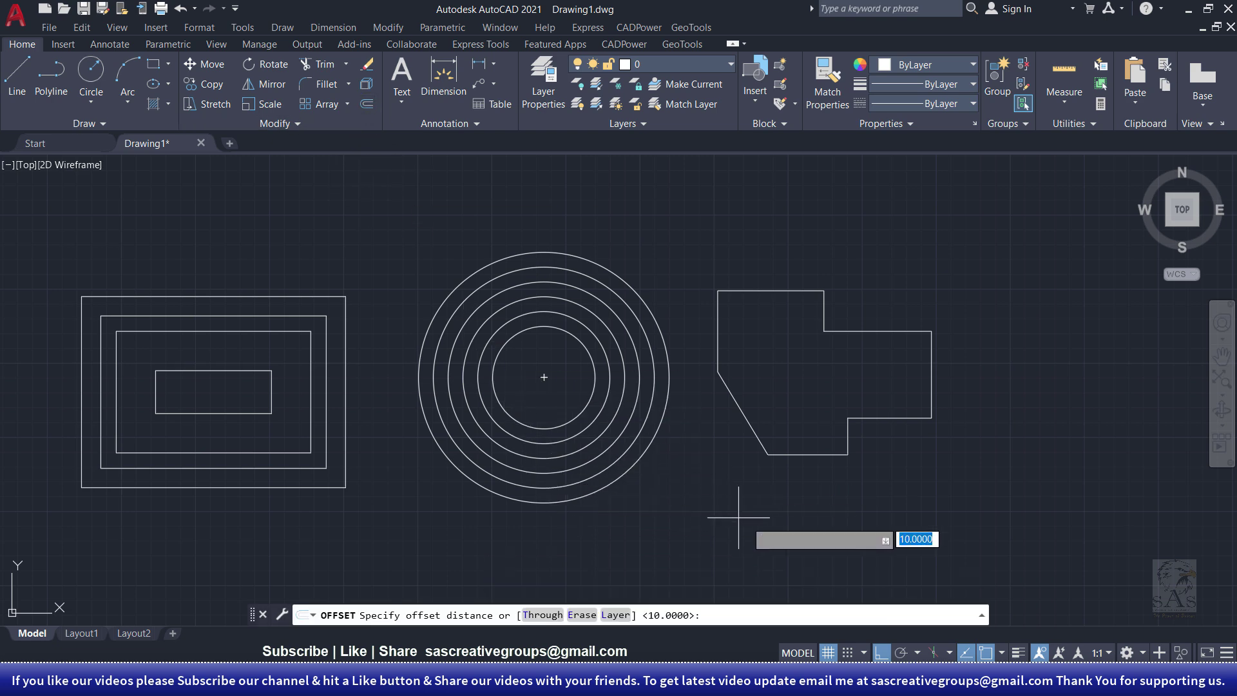
click(652, 613)
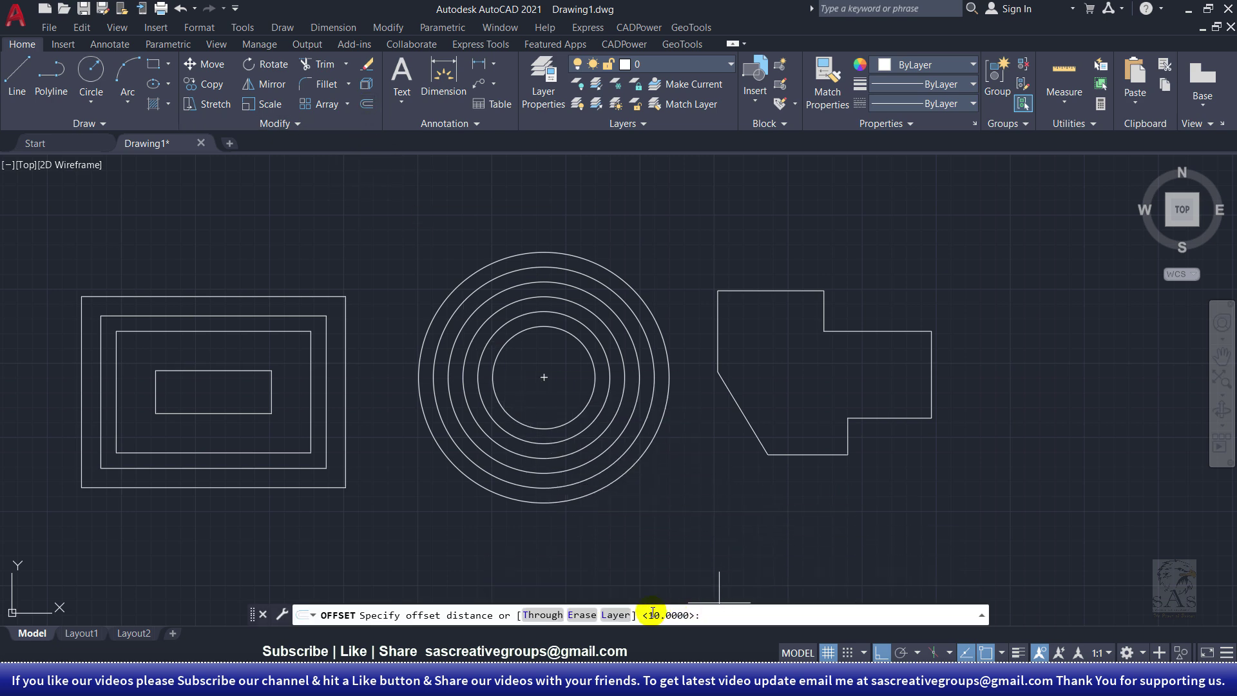
click(582, 615)
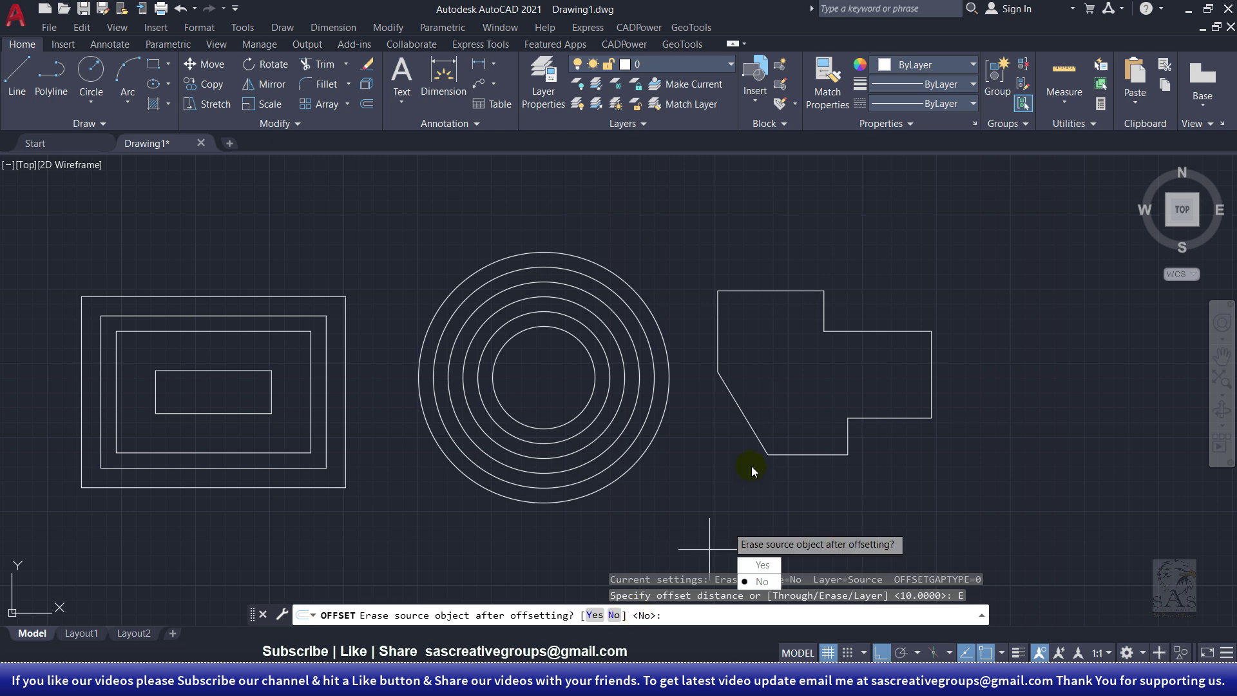
click(765, 564)
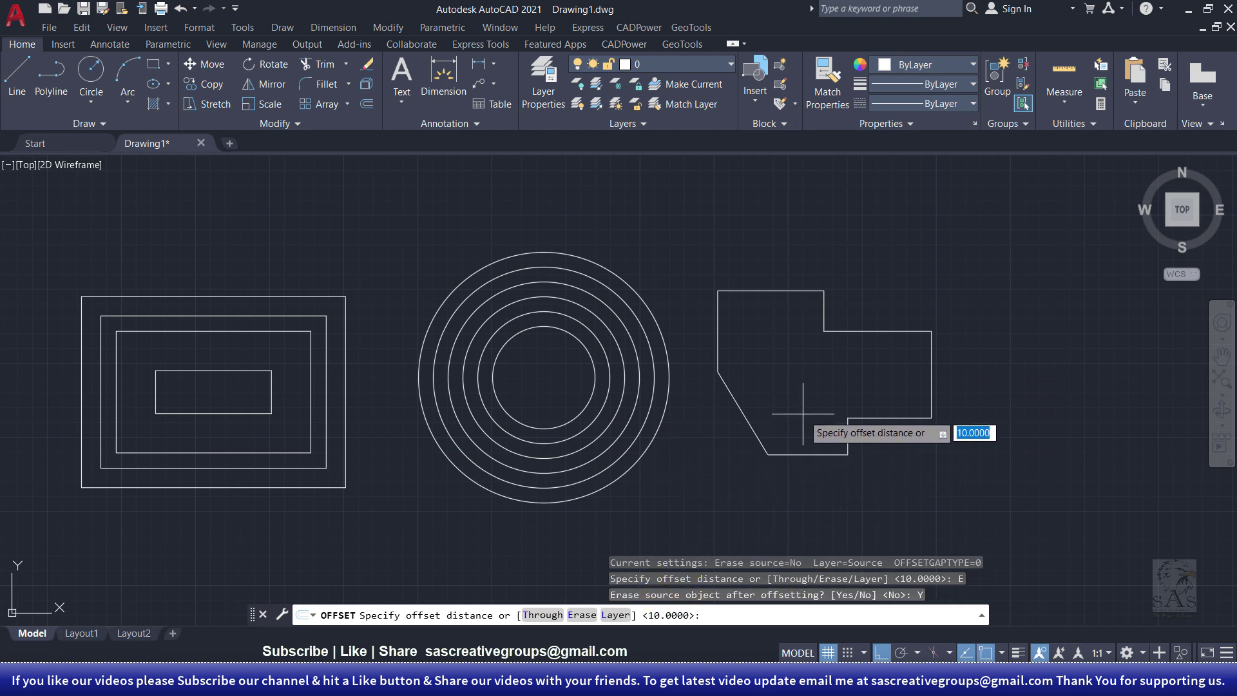
Offset the stepped polyline 10 units outward, replacing the original.
key(Return)
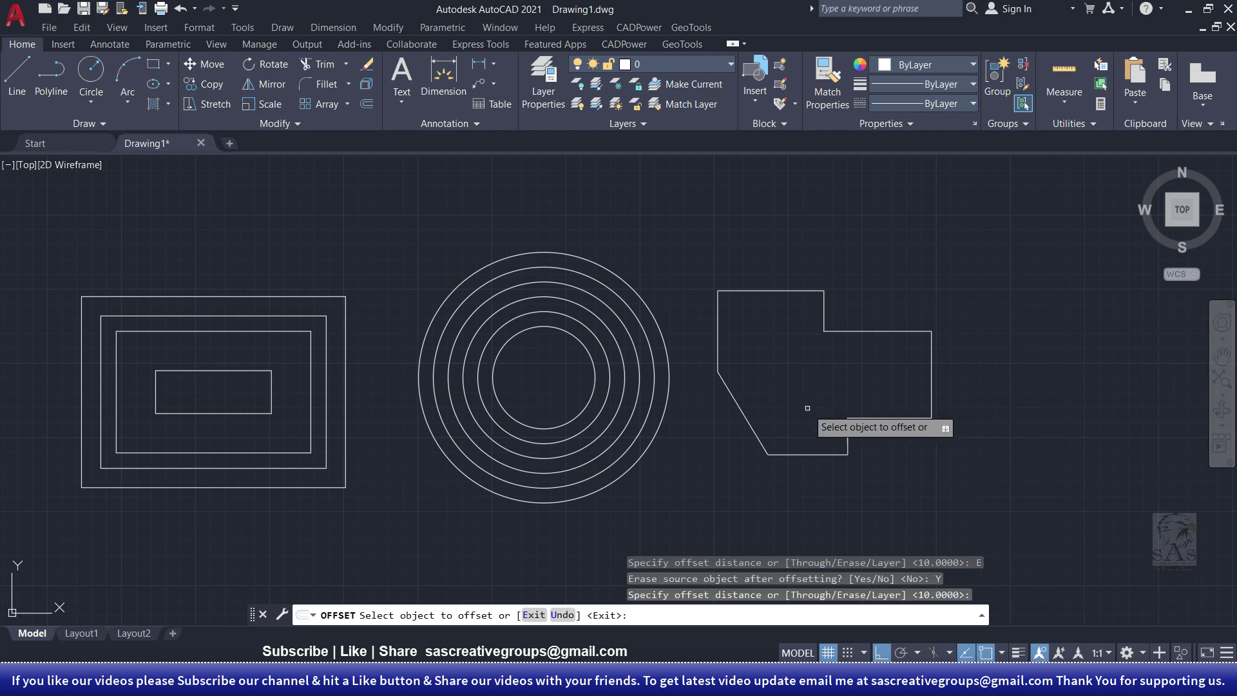
click(800, 292)
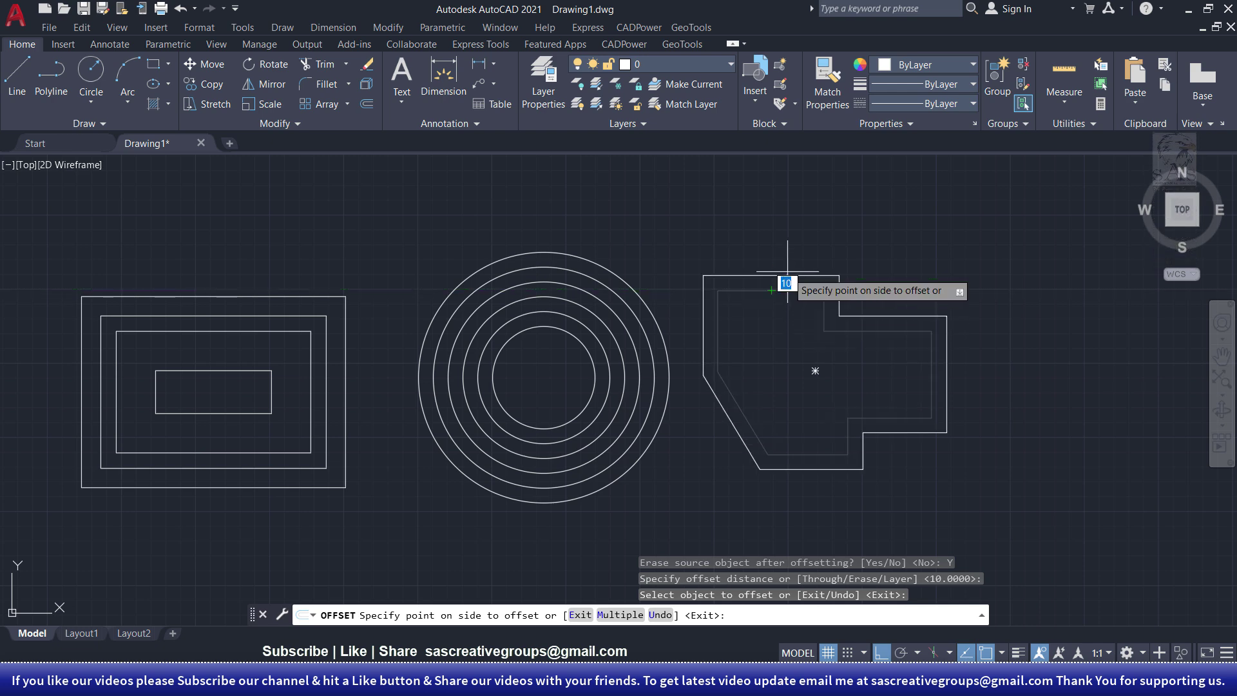
click(787, 271)
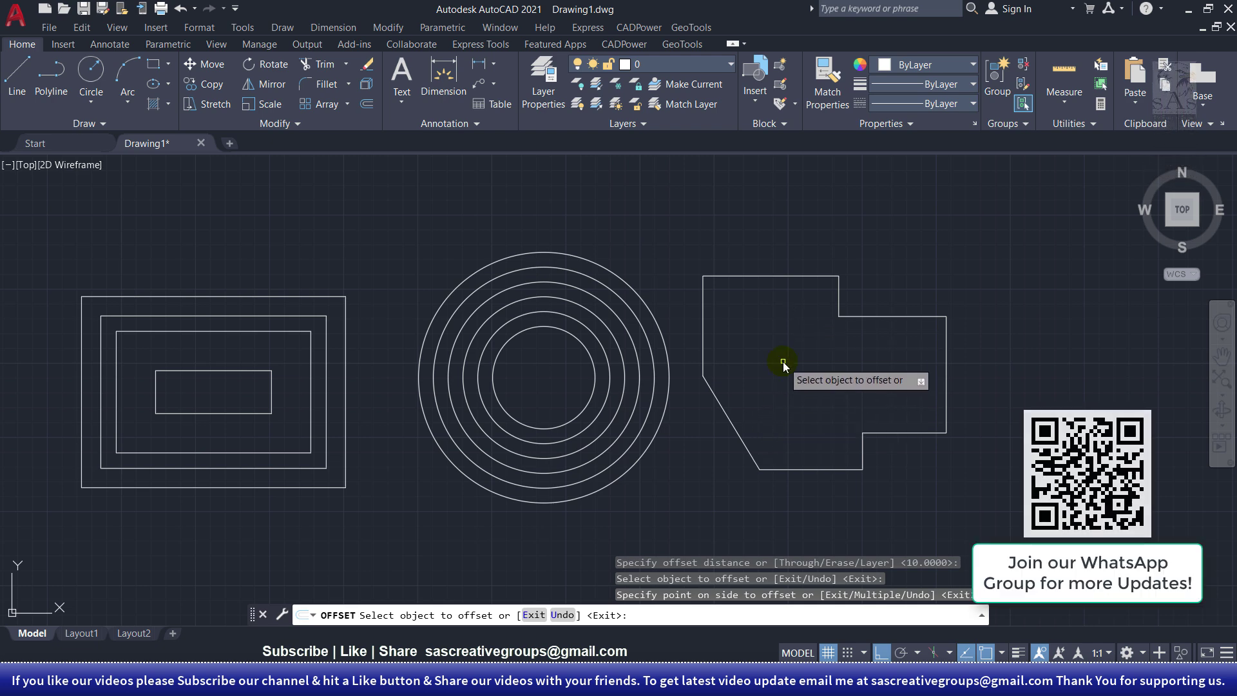
right_click(783, 365)
click(819, 371)
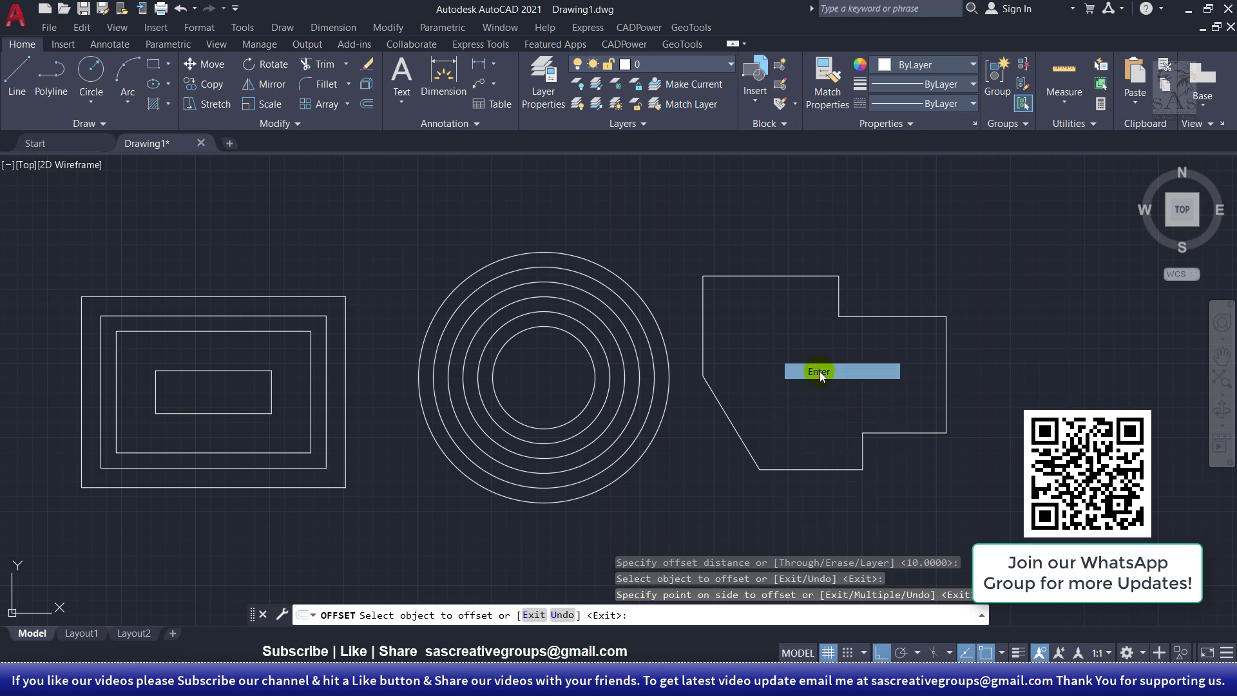
Set Offset's Erase source option back to No and cancel the command.
click(366, 105)
click(599, 613)
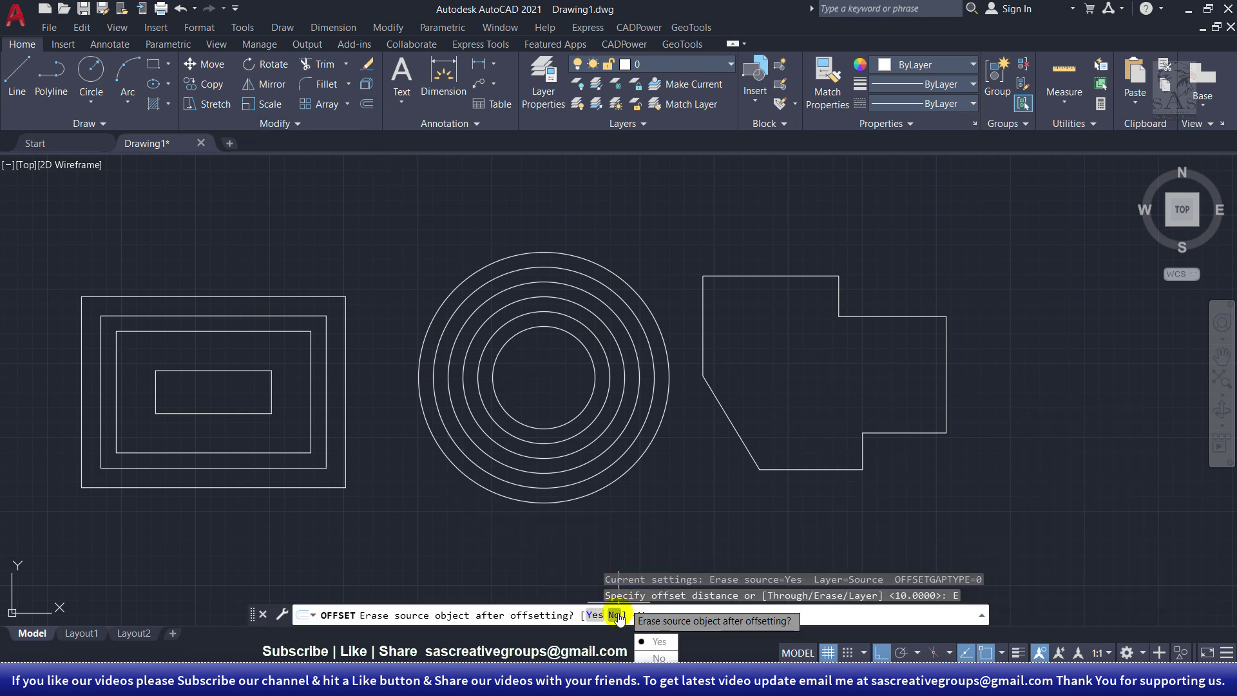
click(615, 615)
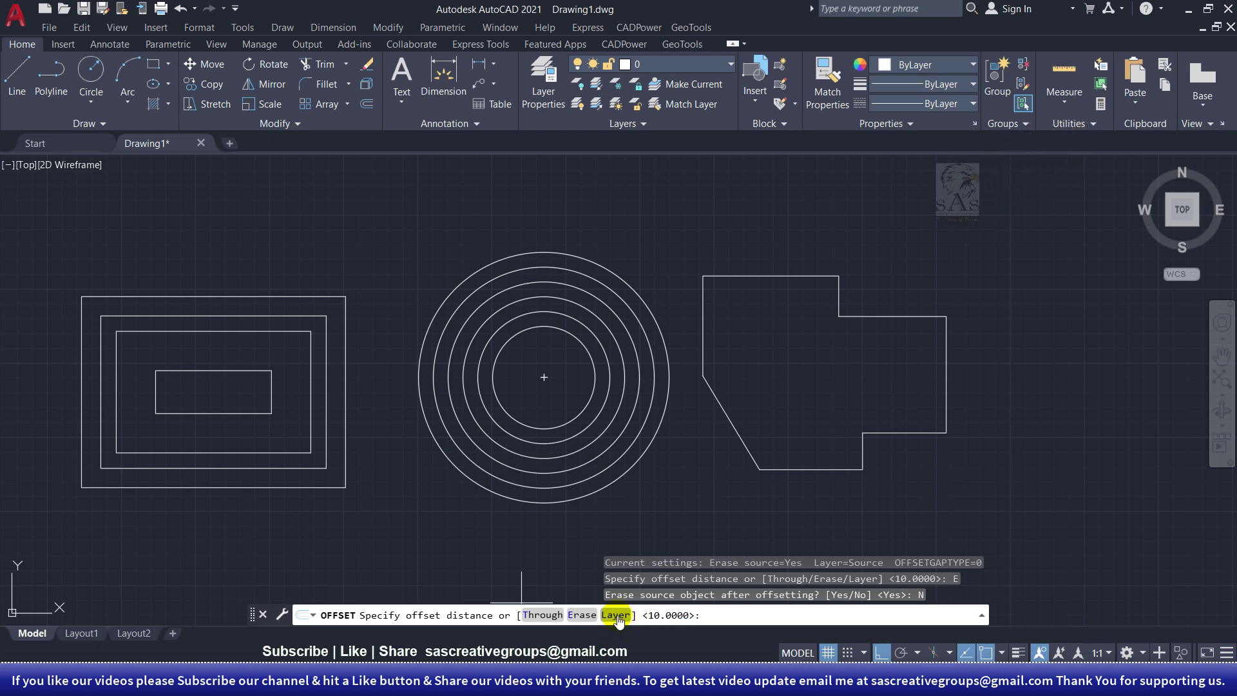
key(Escape)
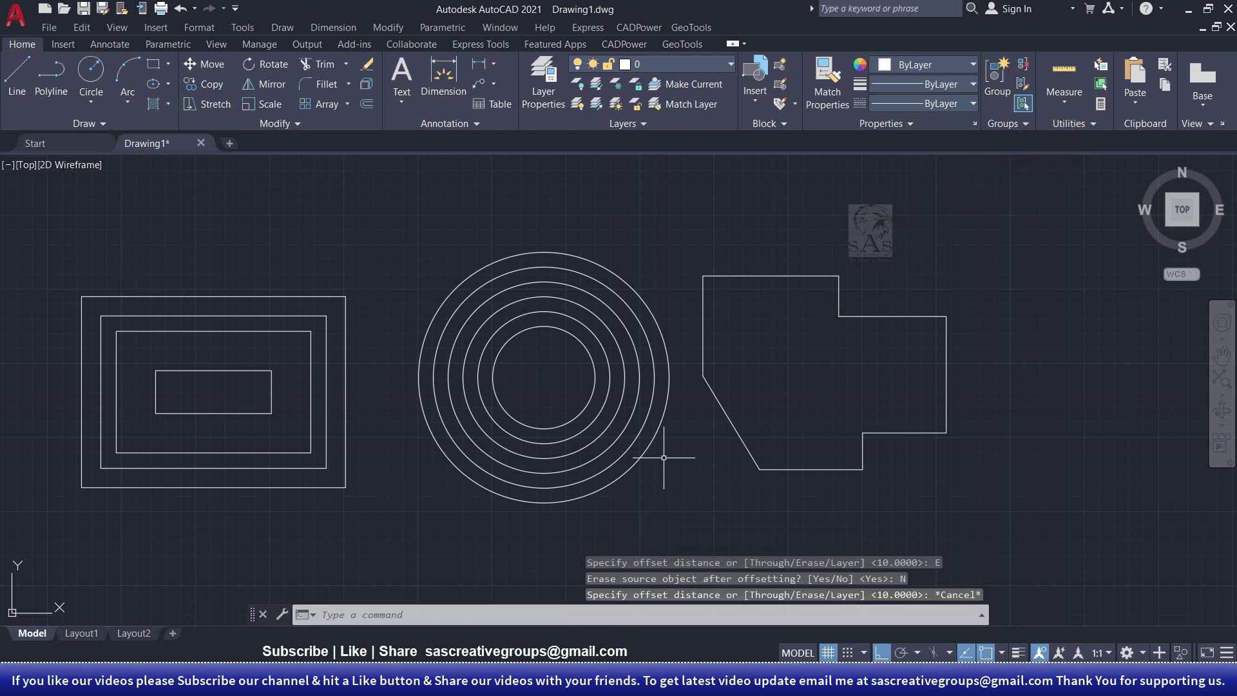
click(547, 89)
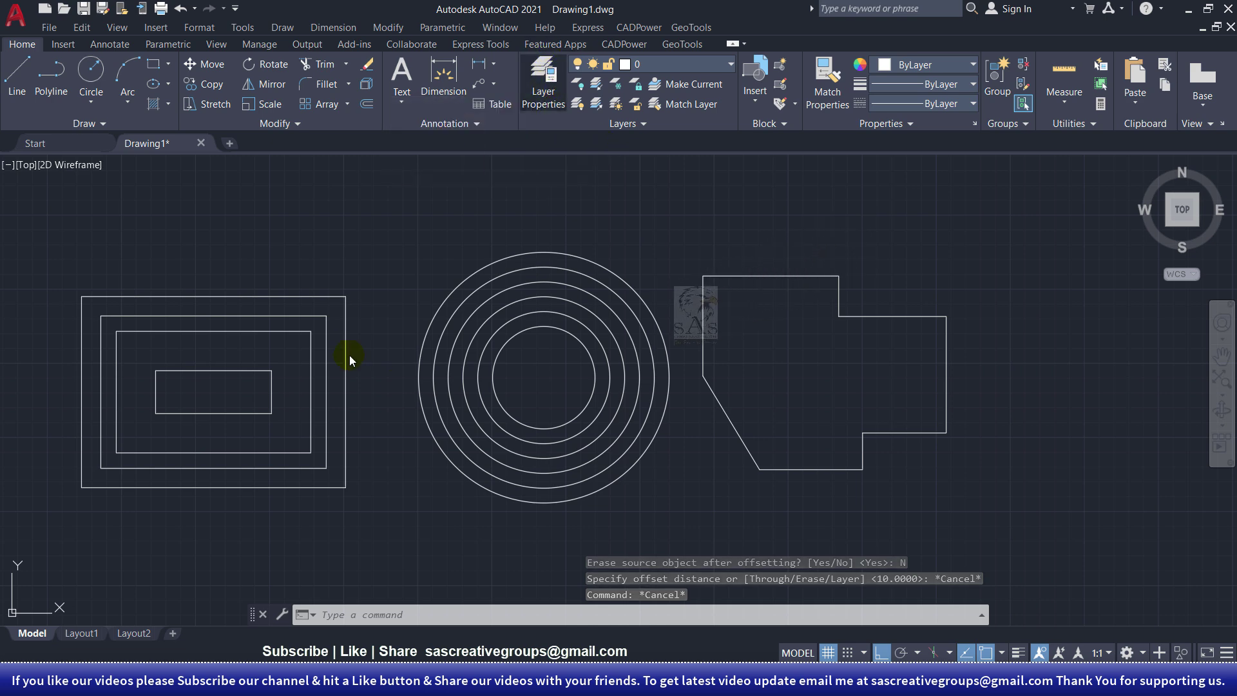
Create yellow Layer1 and green Layer2, and make Layer1 current.
click(147, 76)
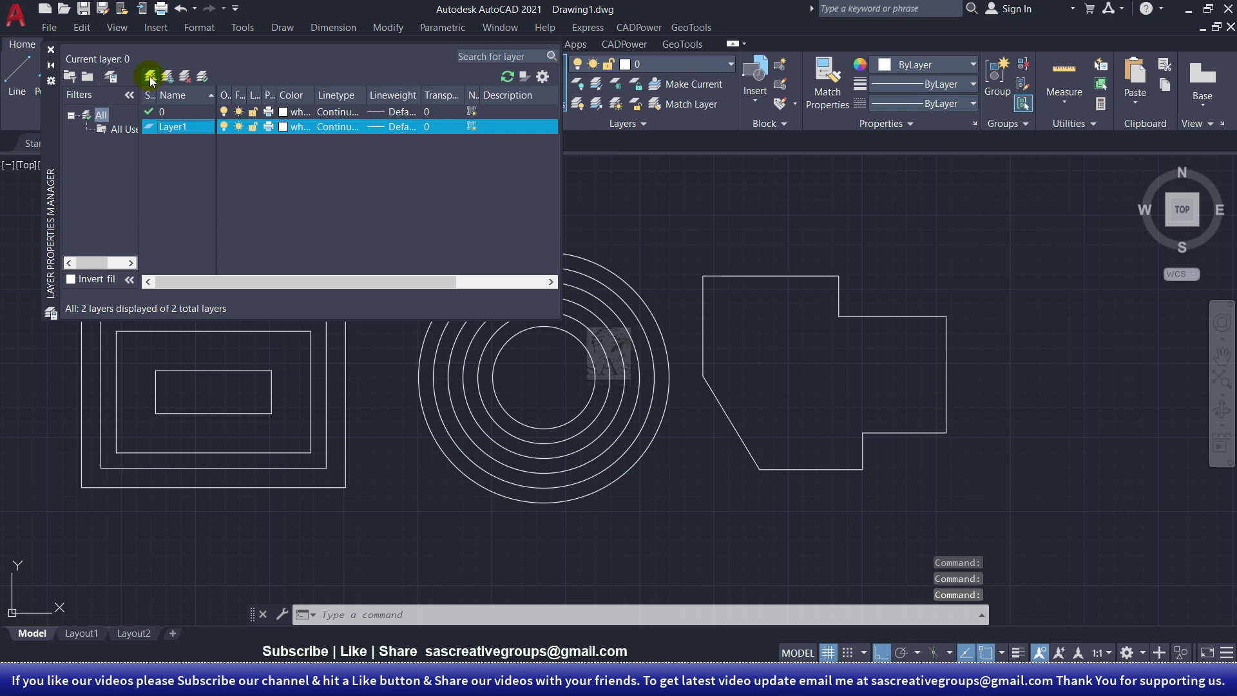
click(149, 77)
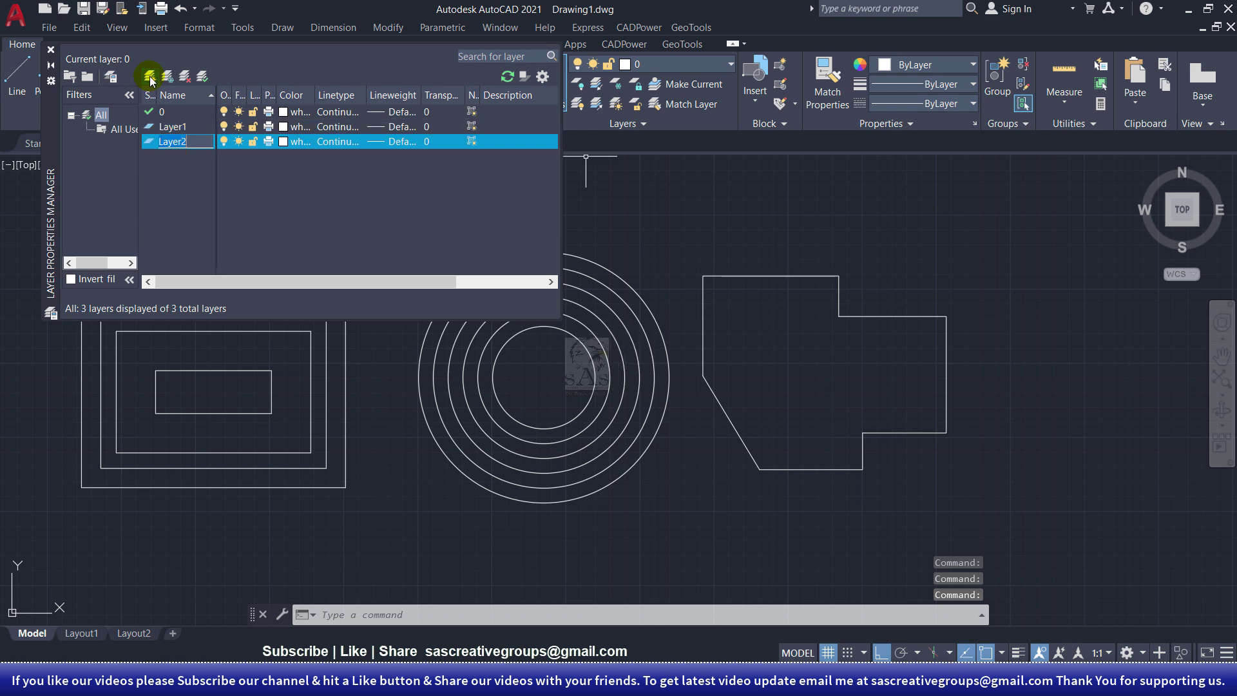
click(284, 129)
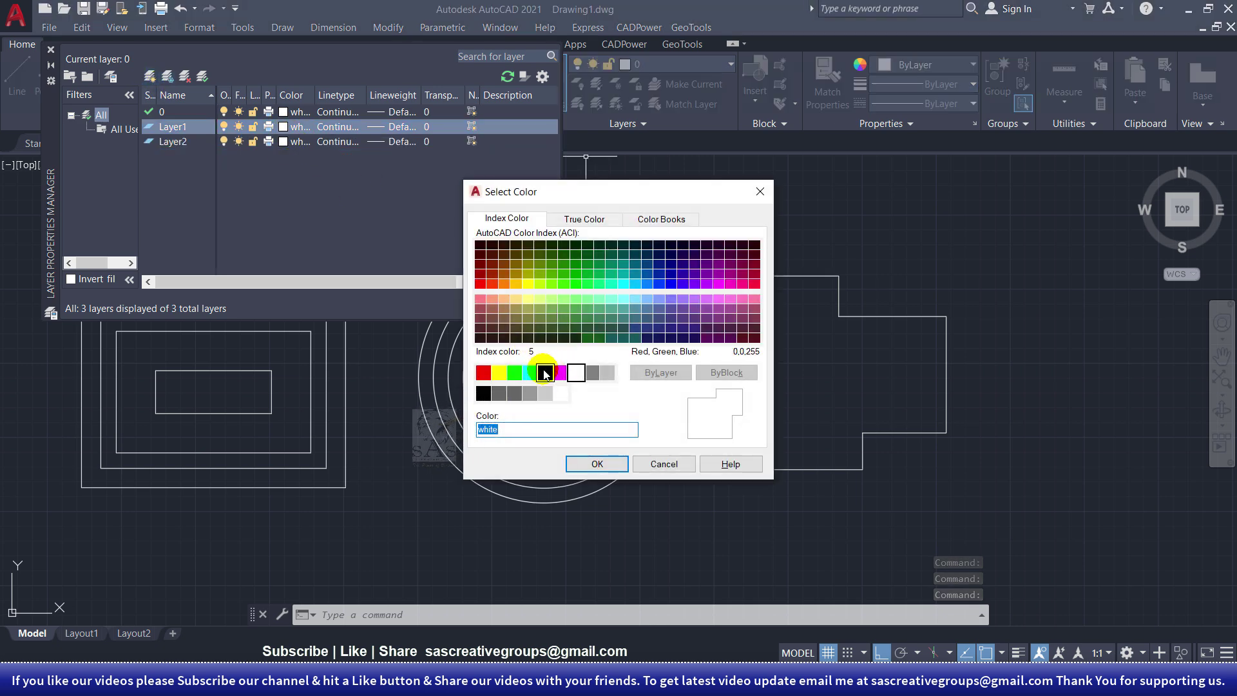
click(499, 372)
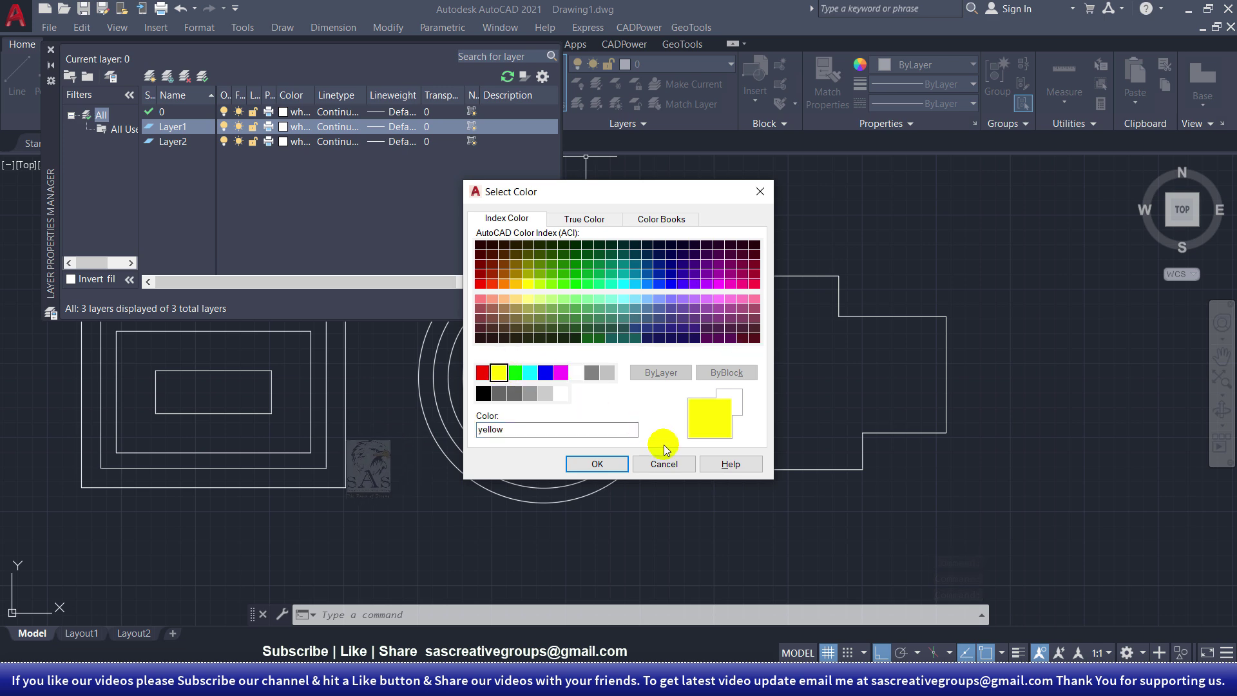
click(597, 464)
click(287, 143)
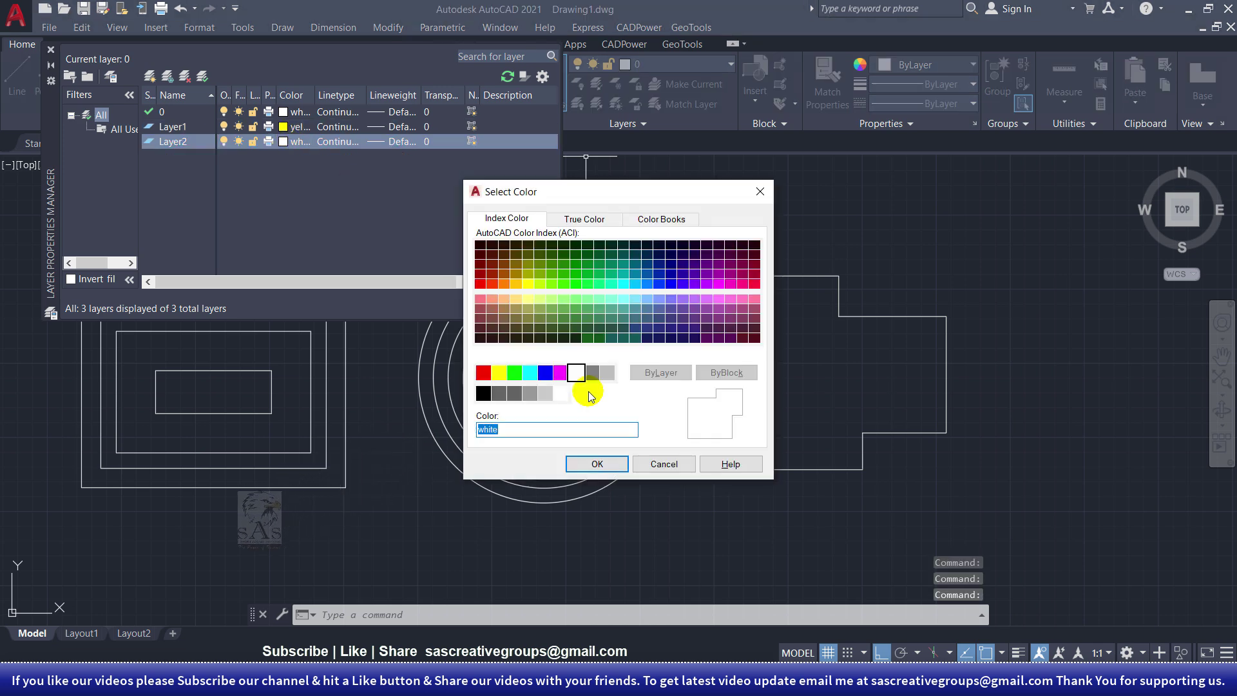
click(529, 374)
click(594, 462)
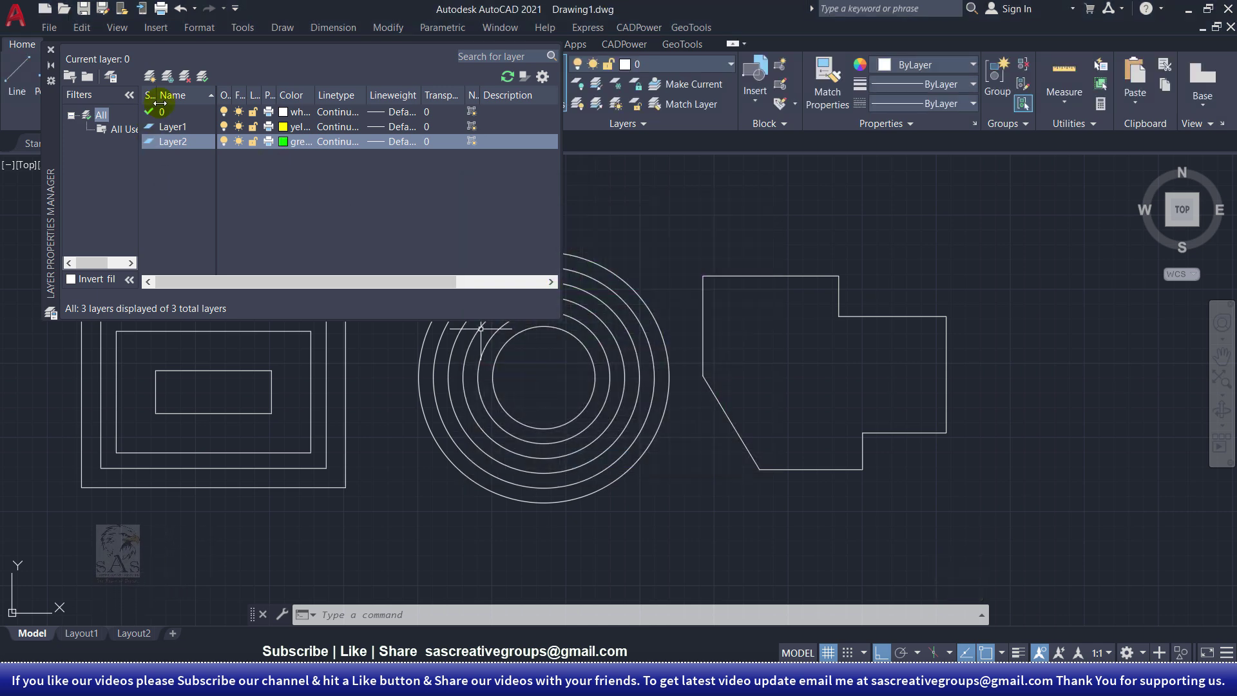
double_click(151, 129)
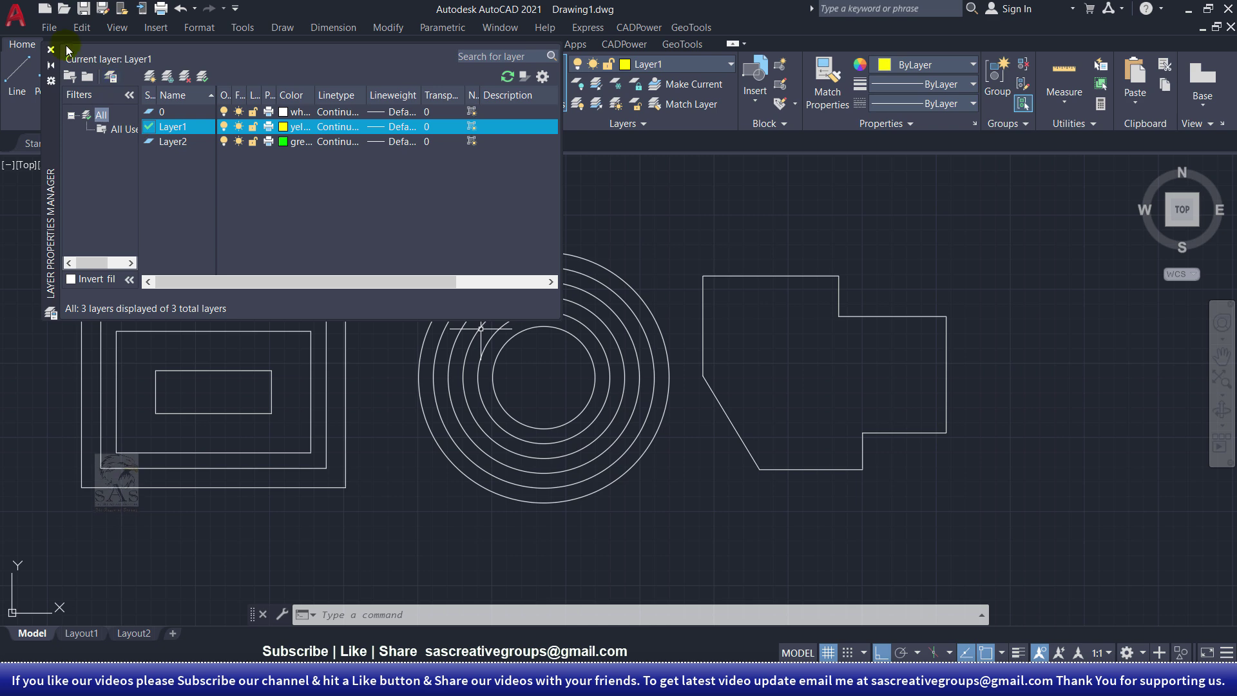
Narrow the Layer Properties palette and restart OFFSET with the 'o' alias.
mouse_move(558, 318)
mouse_down()
mouse_move(400, 361)
mouse_move(360, 412)
mouse_up()
text(o)
key(Return)
key(Return)
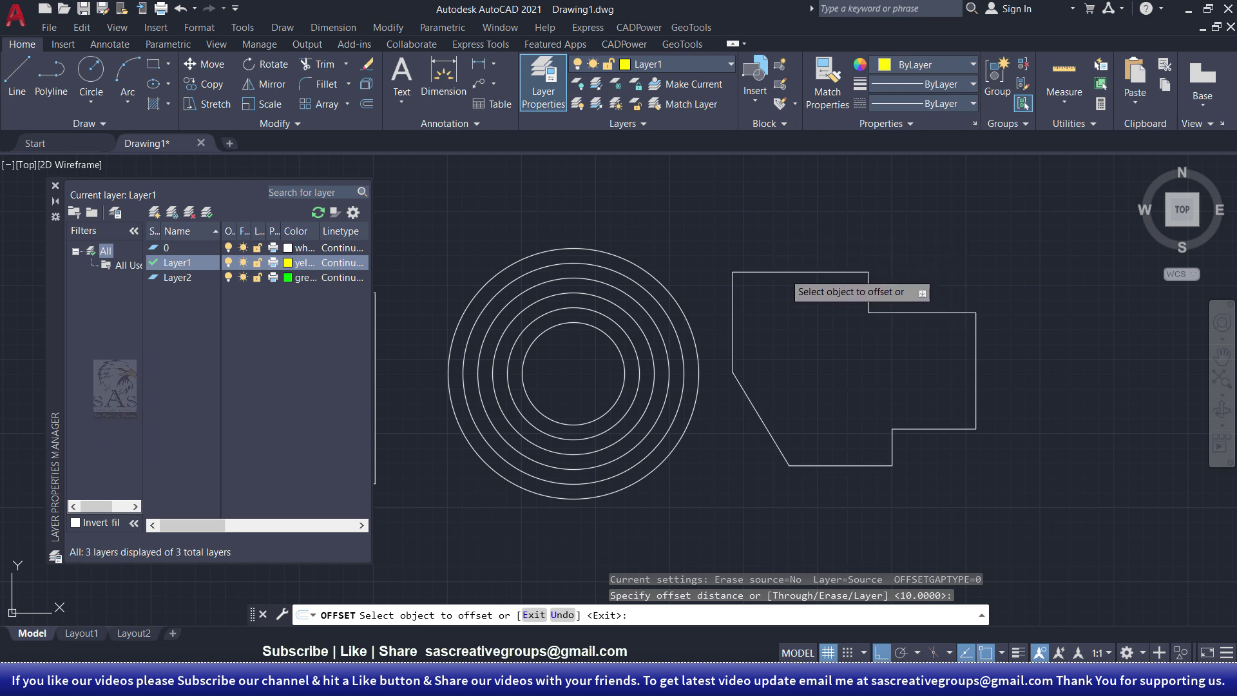
click(785, 274)
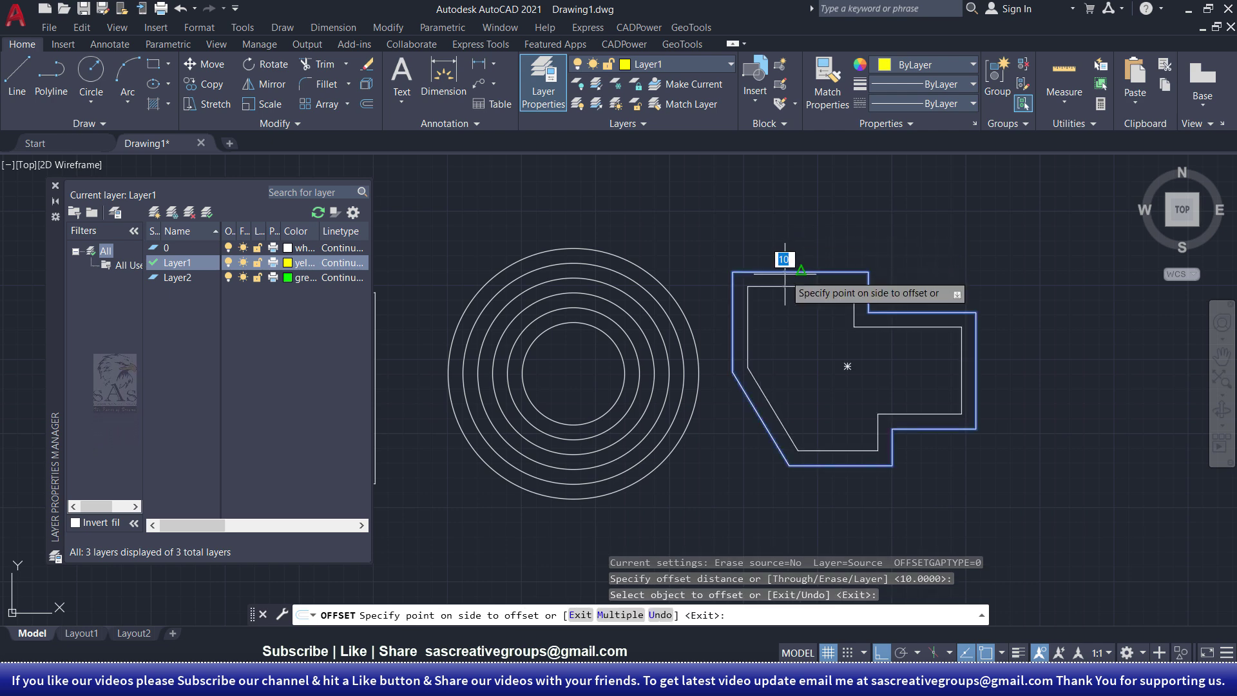
click(802, 321)
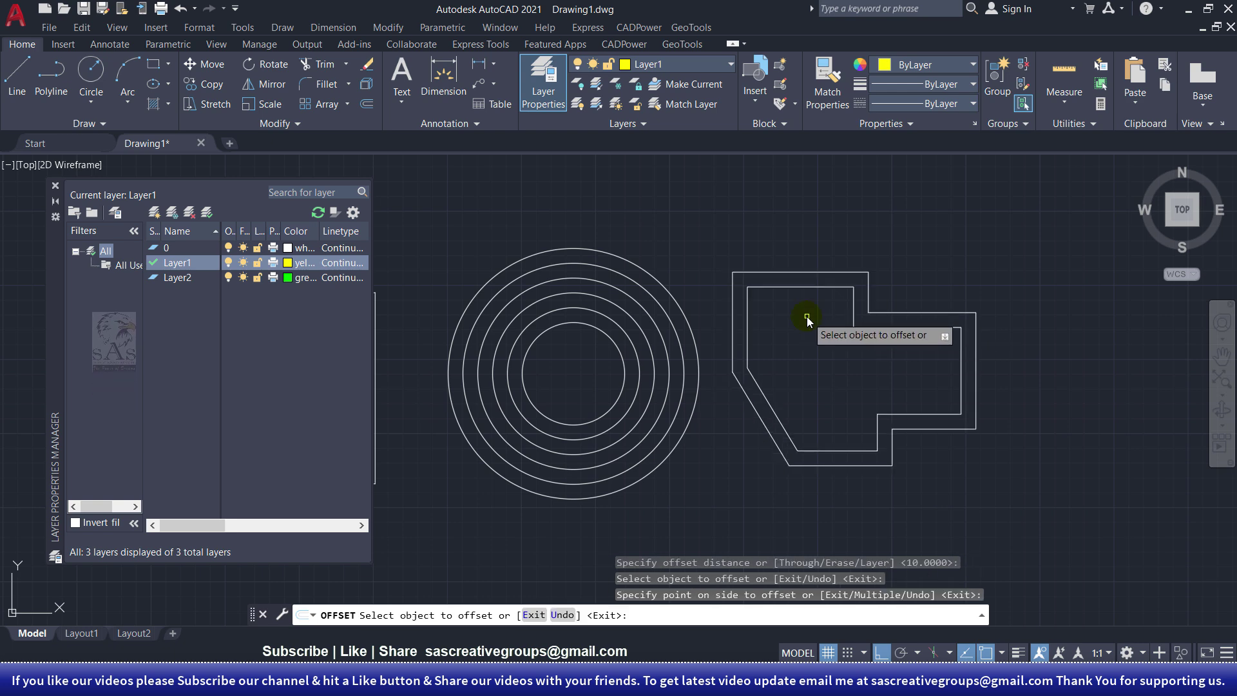
right_click(822, 334)
click(822, 328)
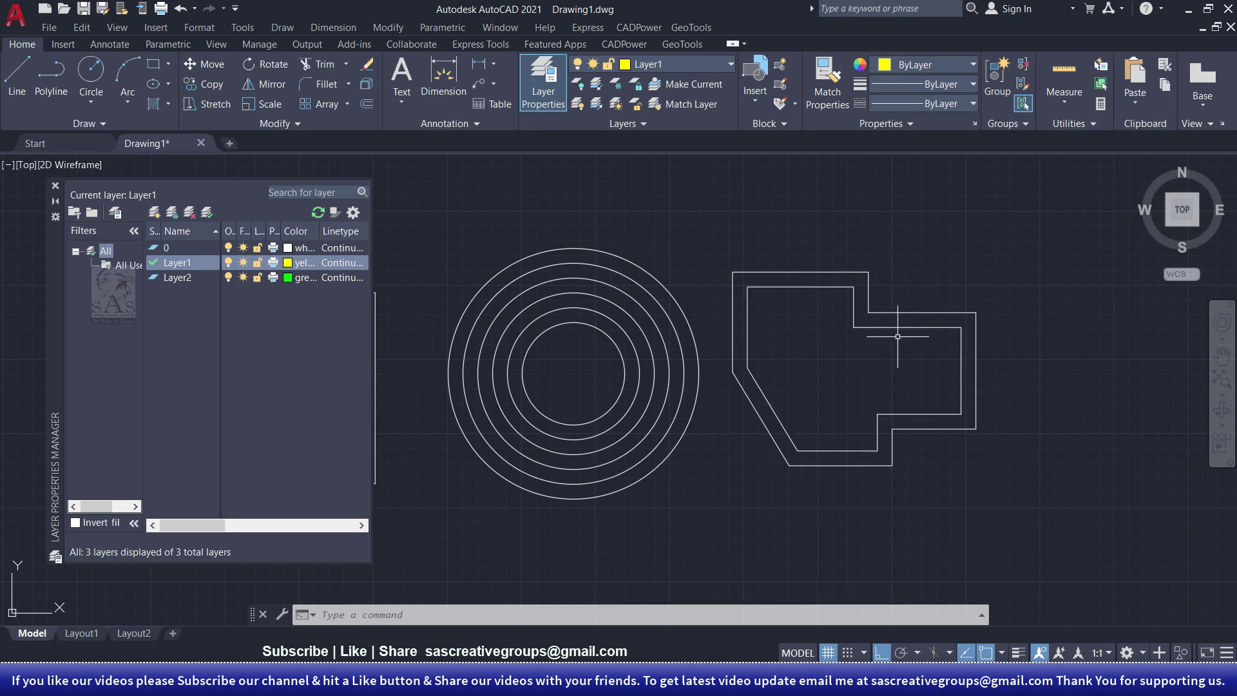
click(901, 329)
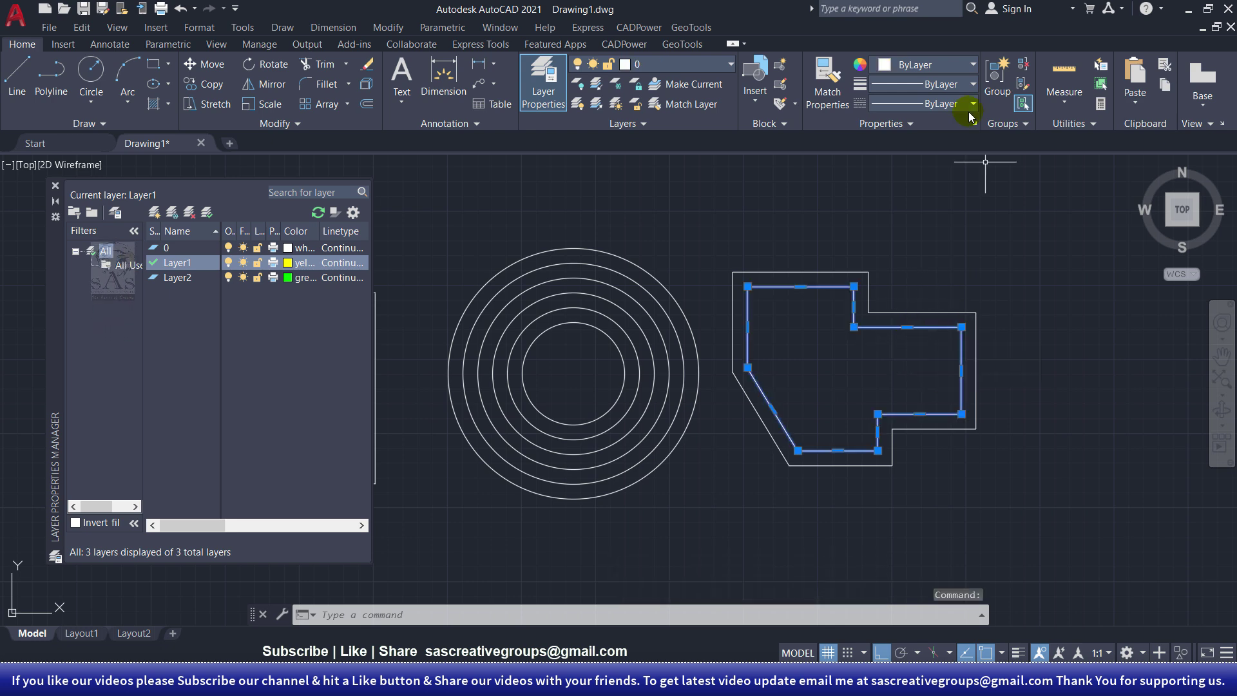
click(663, 73)
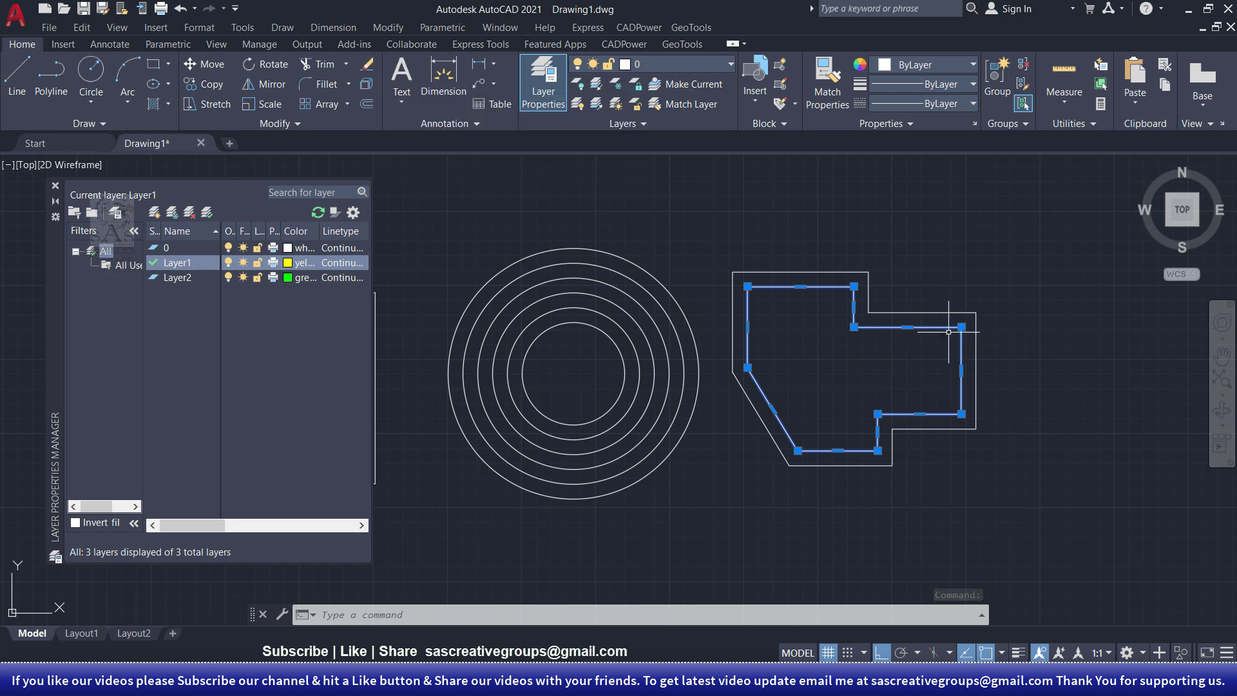
key(Escape)
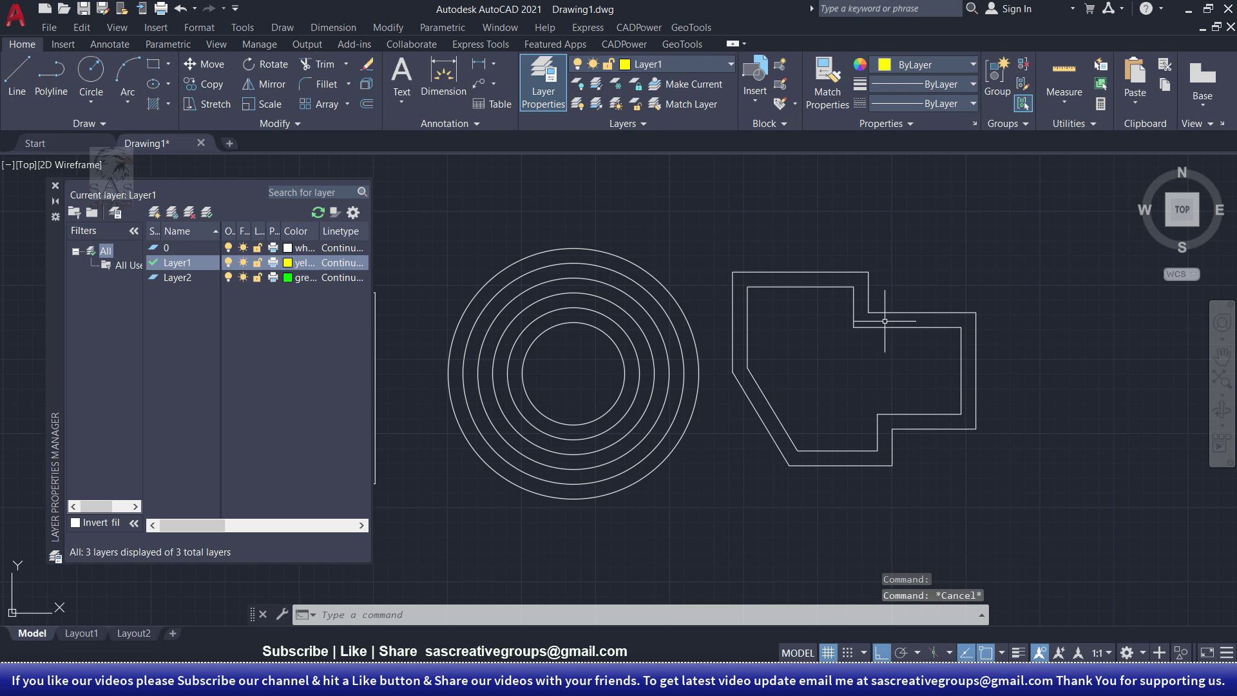
click(340, 327)
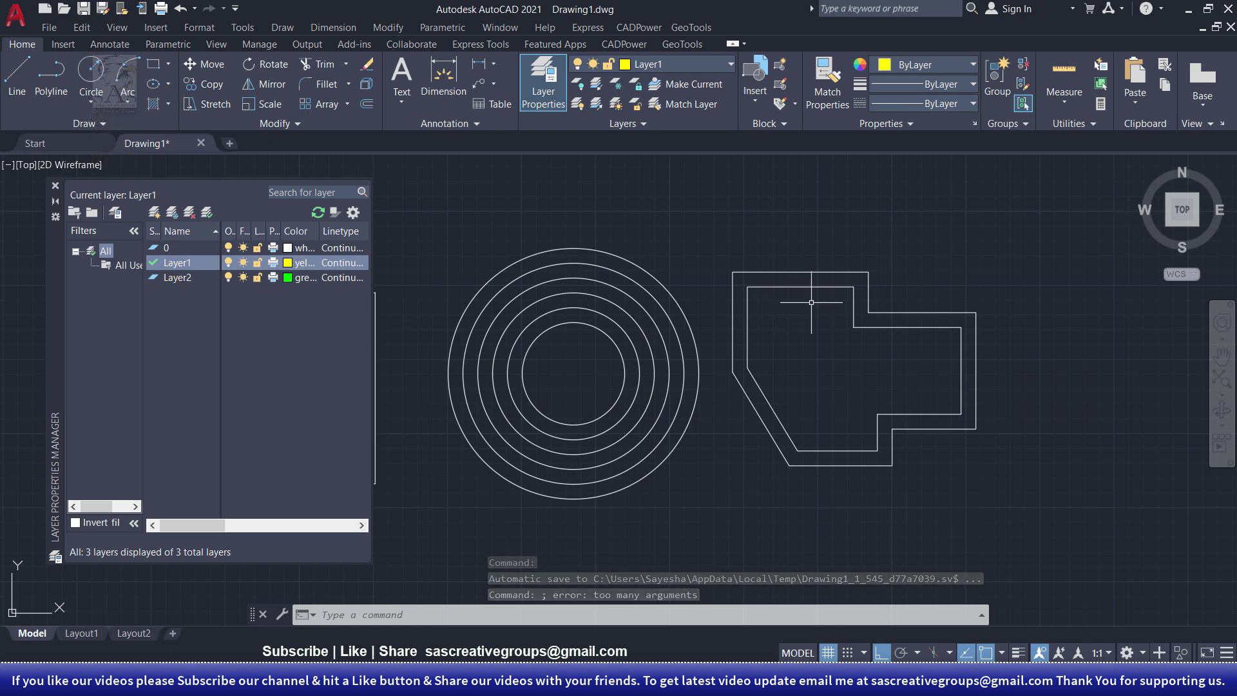
With Layer set to Current, offset the inner polyline 10 units inward as a yellow Layer1 outline.
click(366, 111)
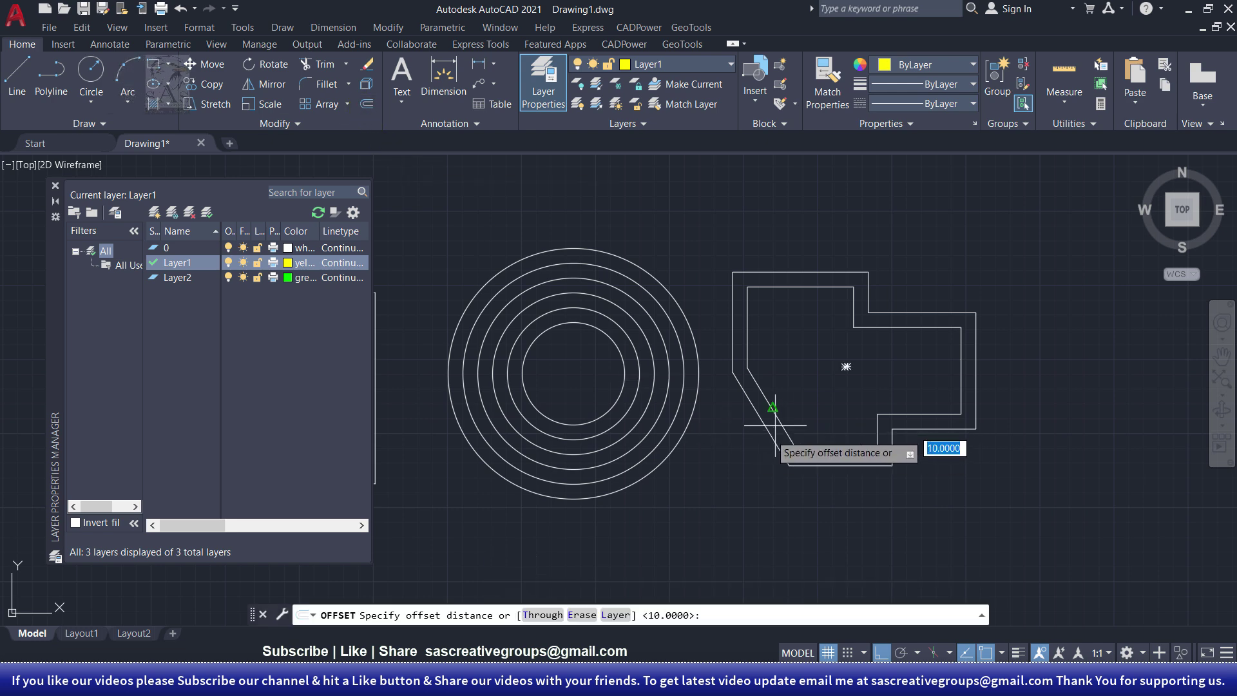
click(614, 615)
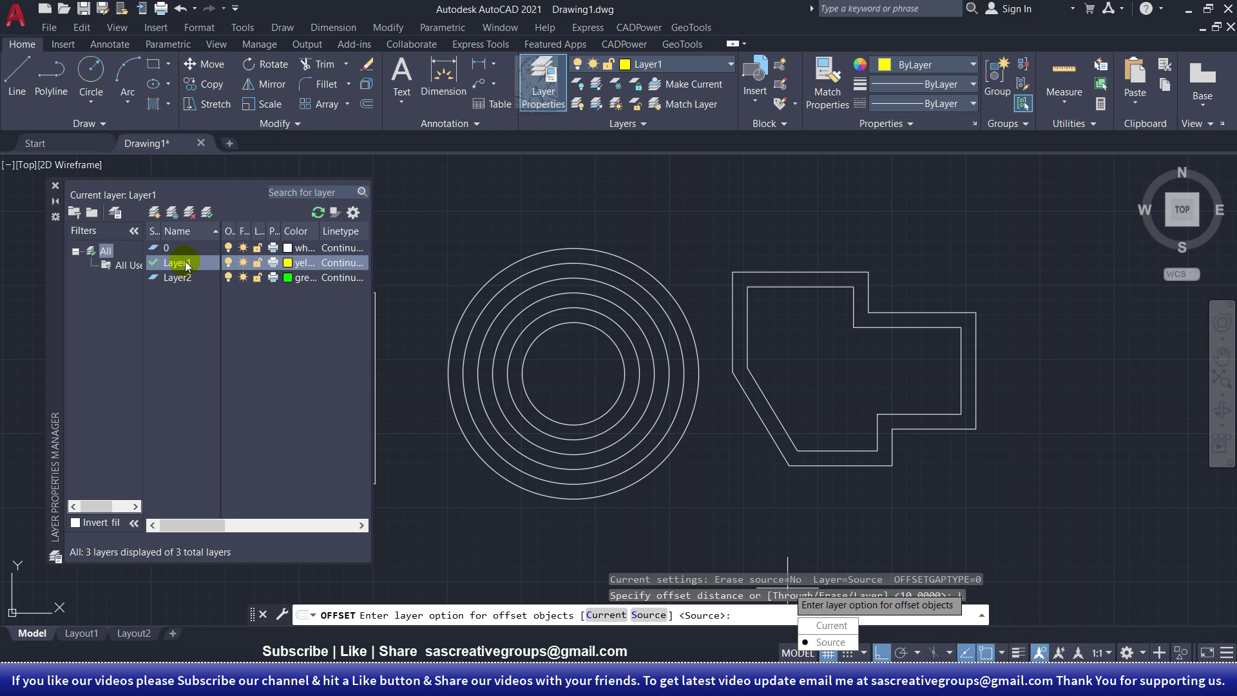
click(829, 624)
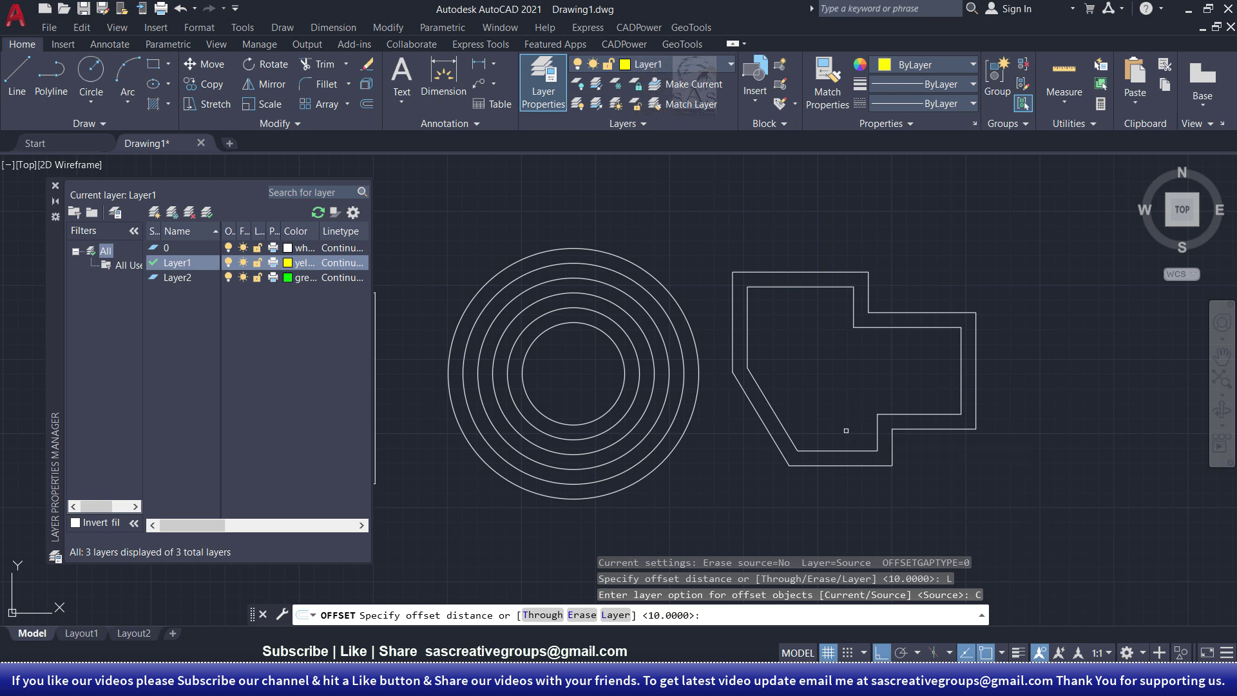
key(Return)
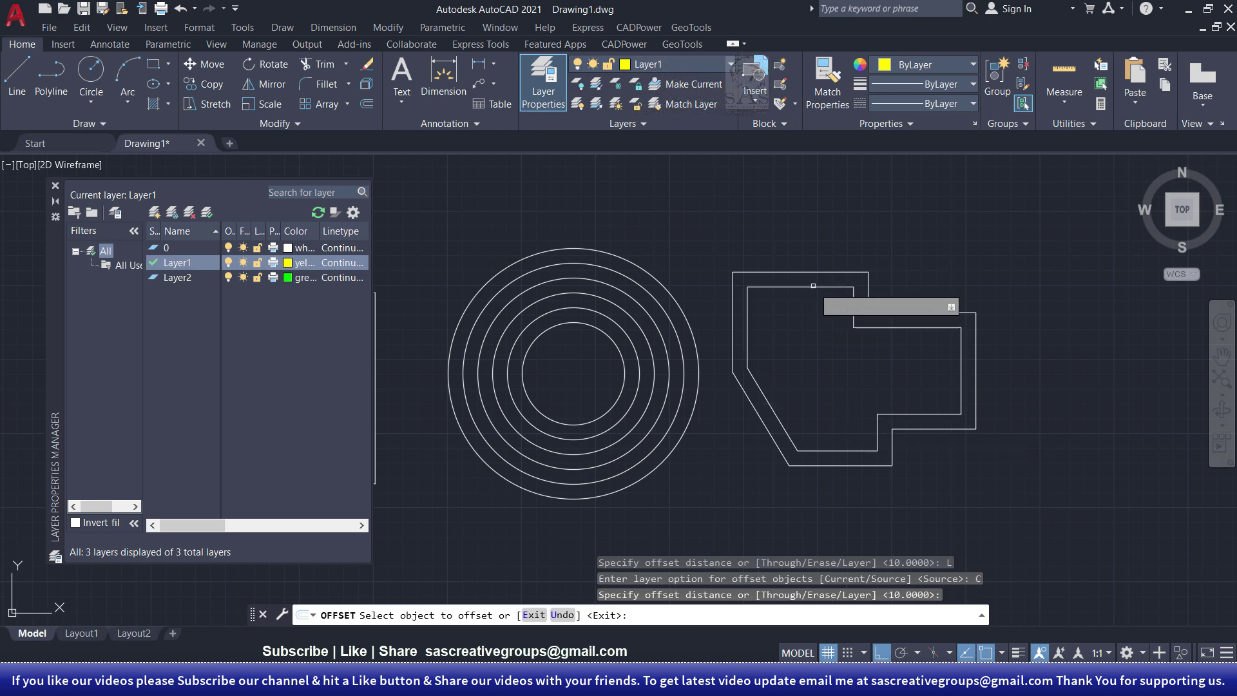
click(816, 287)
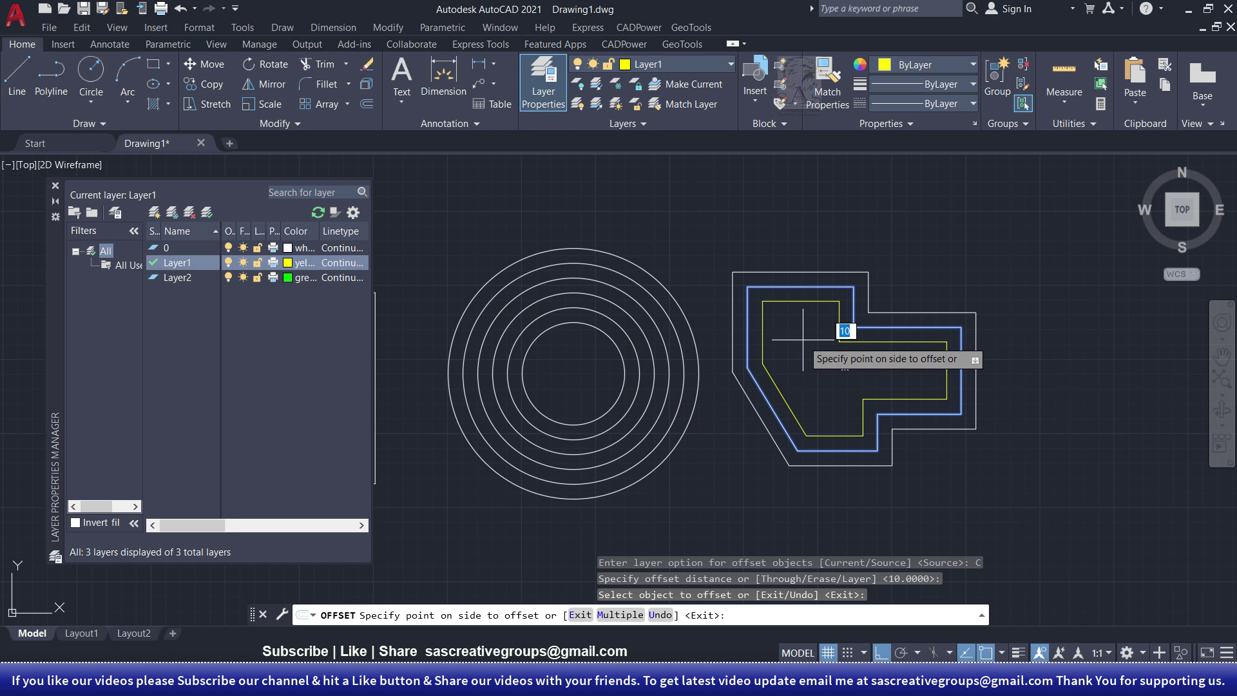
click(807, 330)
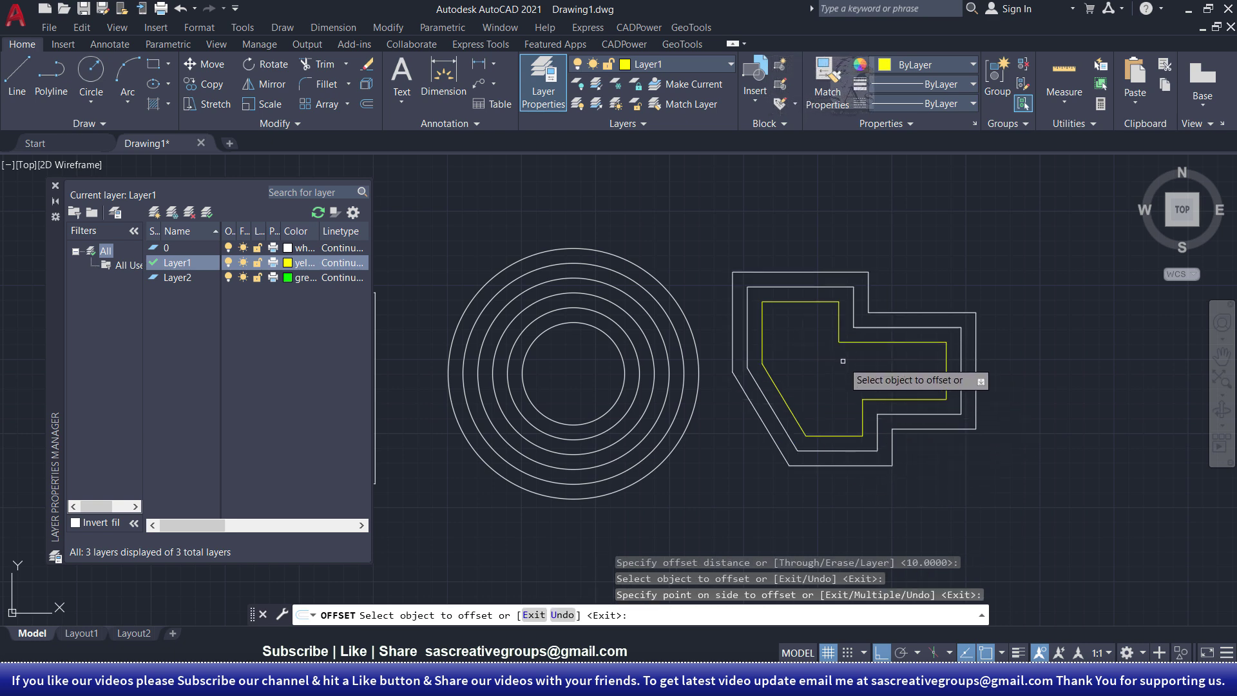
key(Return)
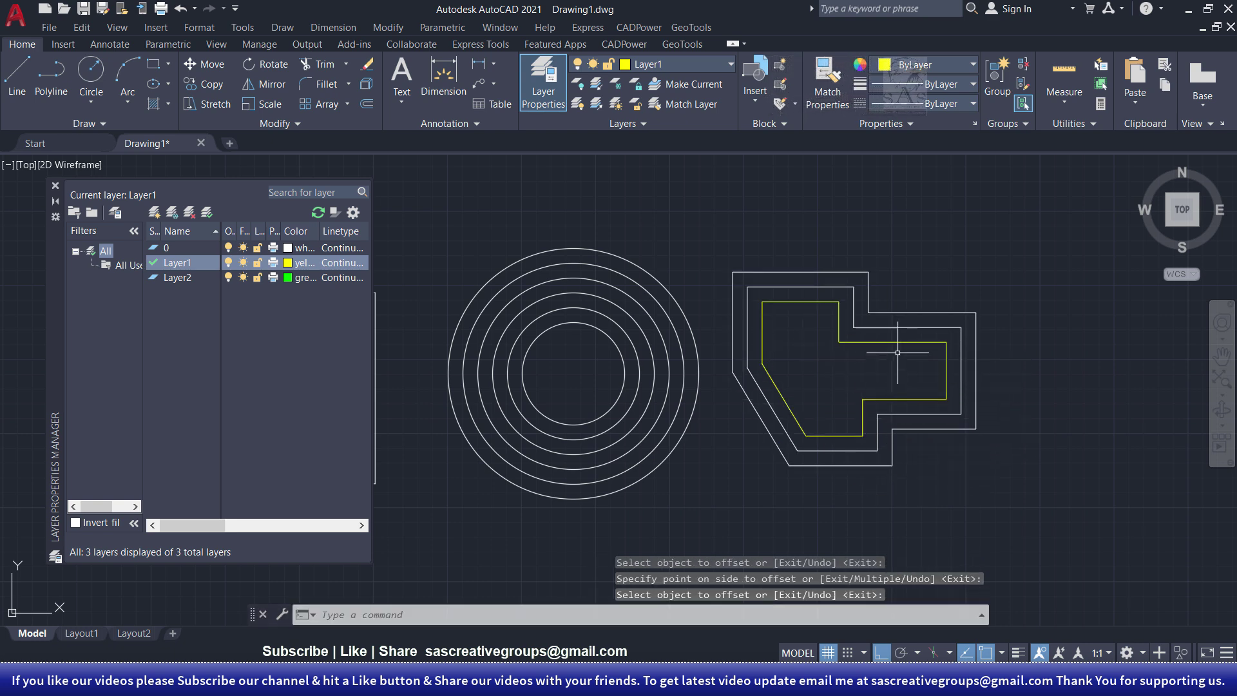
click(929, 341)
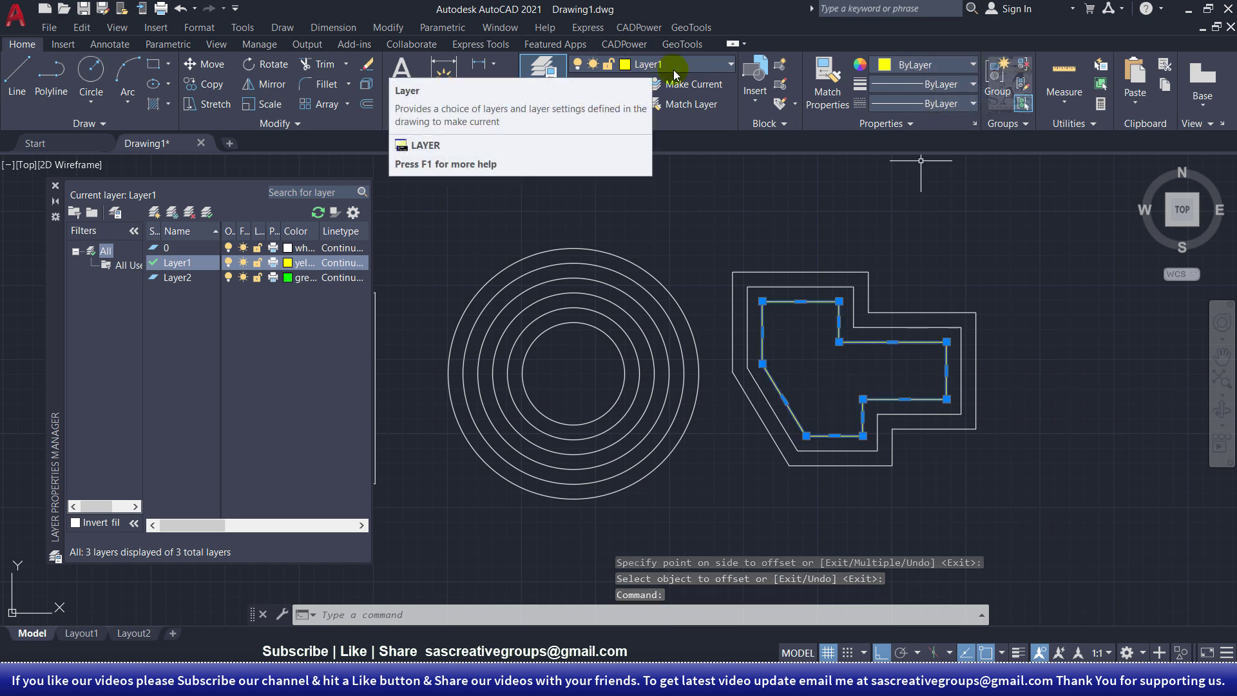
key(Escape)
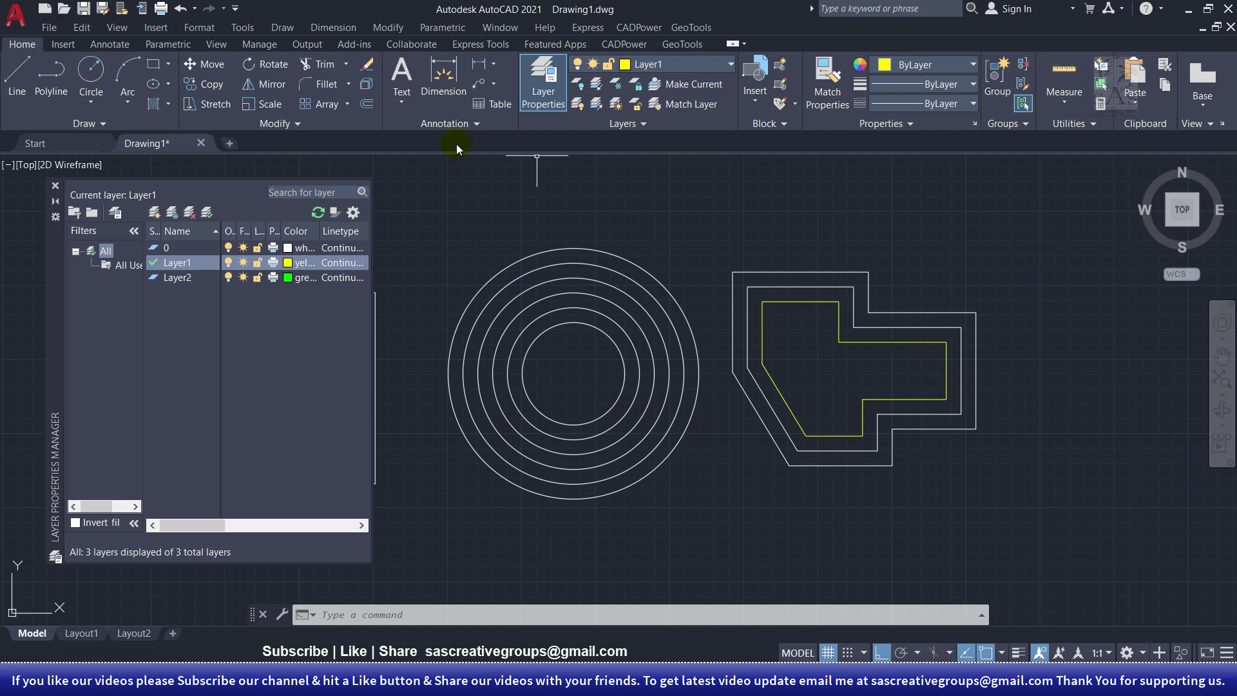
click(366, 104)
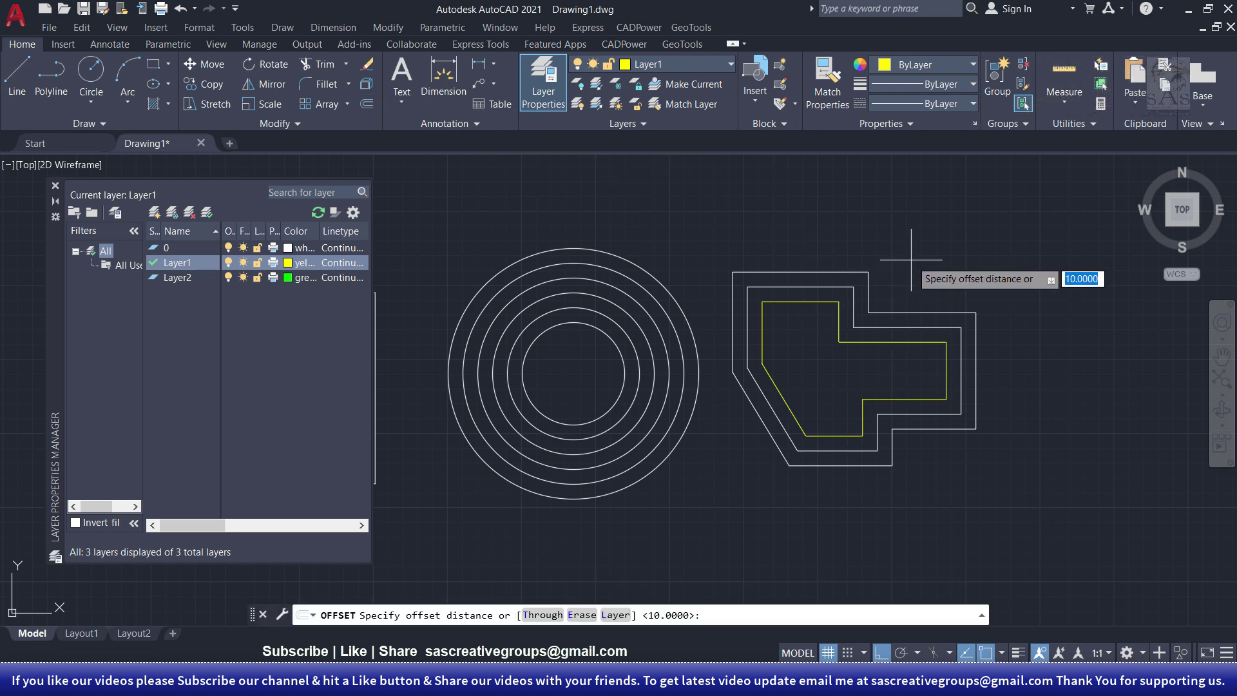
Select the outermost polyline at distance 10, then end Offset without placing a copy.
key(Return)
click(824, 272)
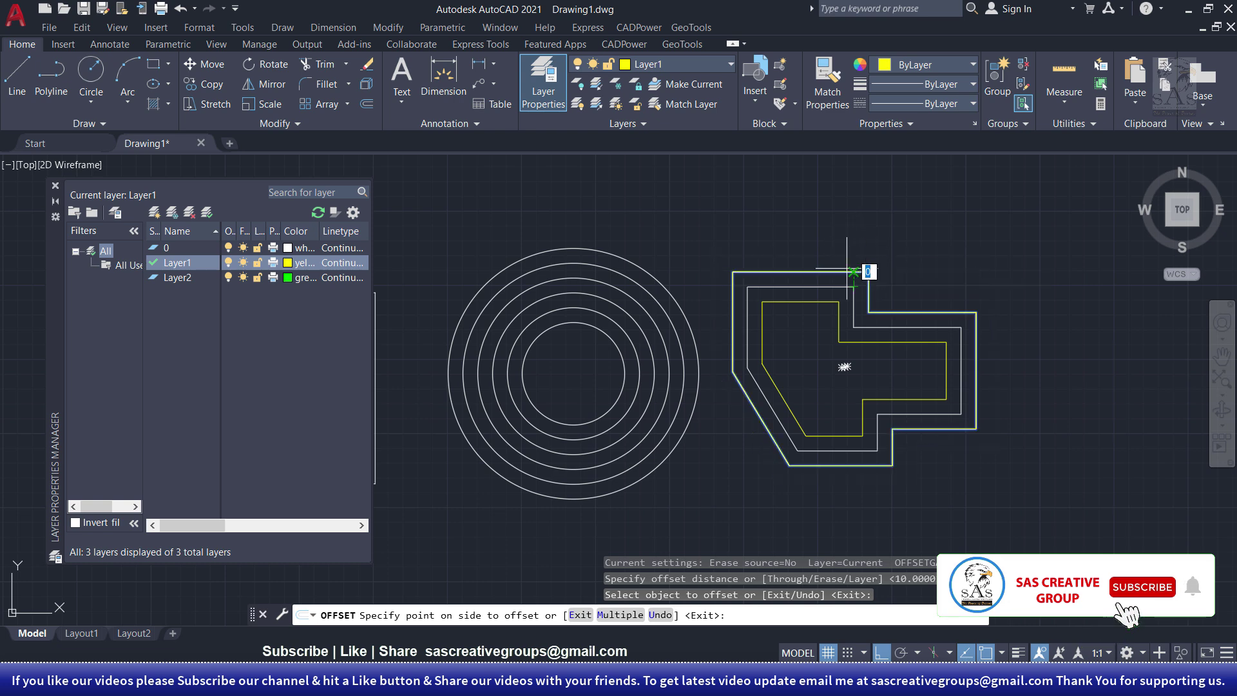
right_click(820, 222)
click(855, 233)
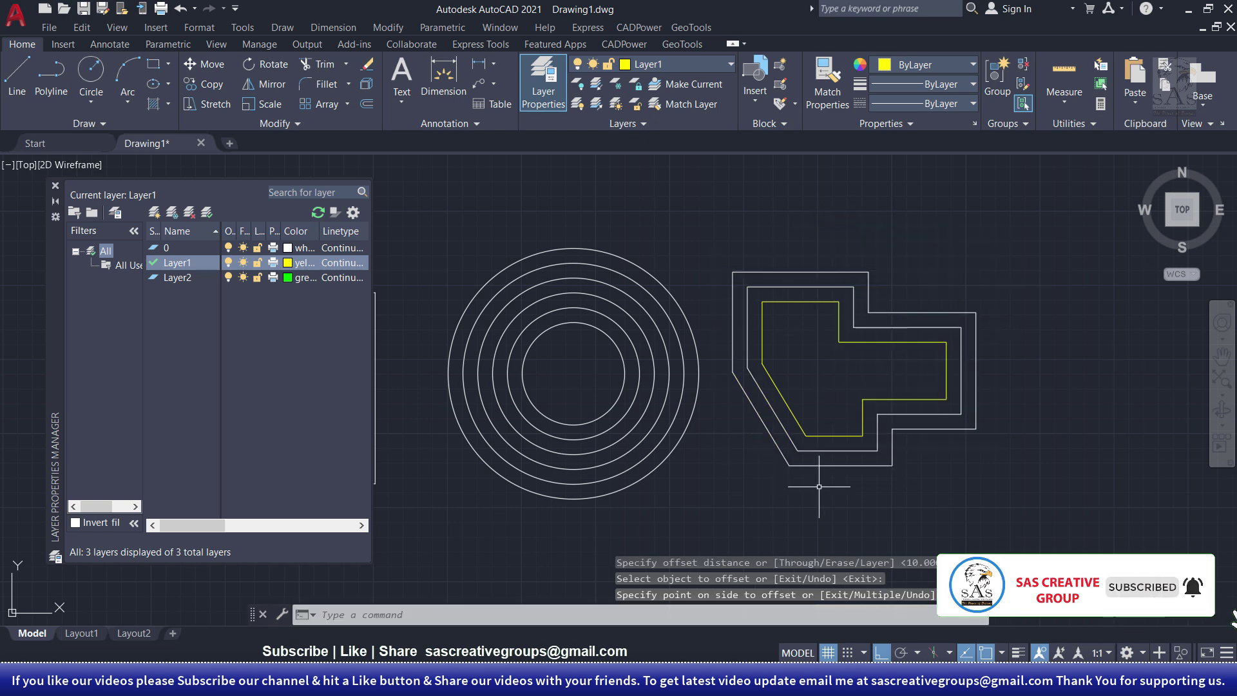
Set Offset's Layer option to Source and offset the outermost polyline 10 units outward.
click(366, 104)
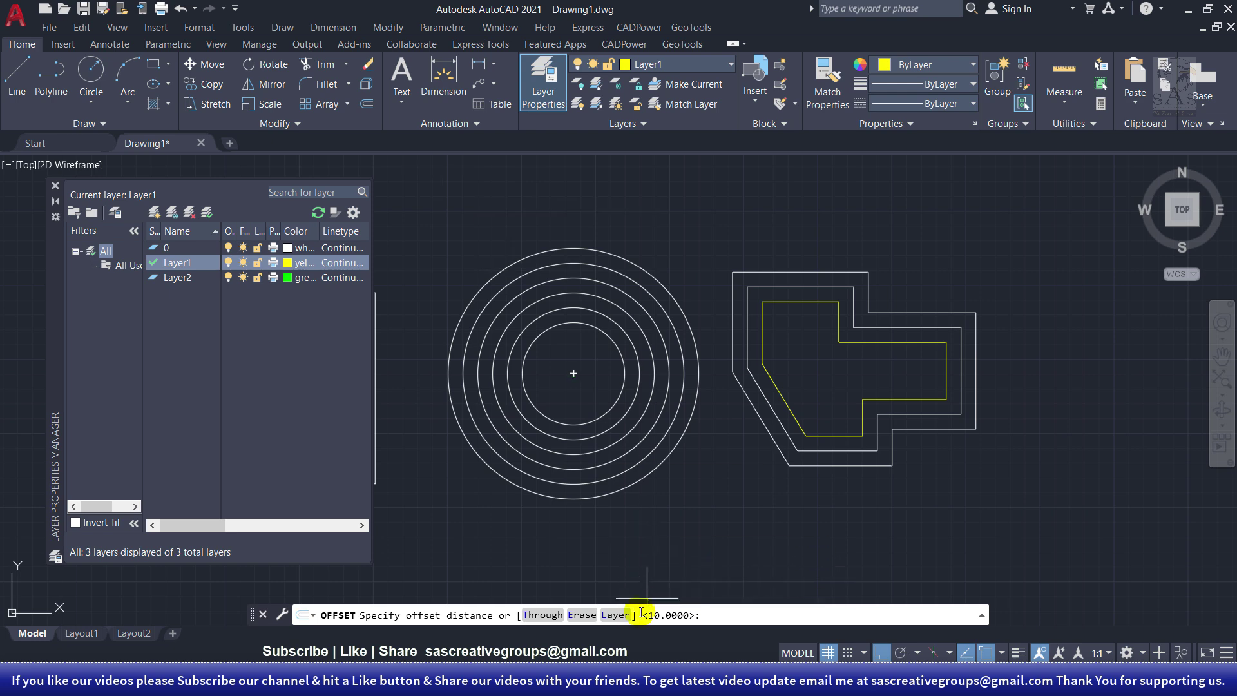
click(616, 614)
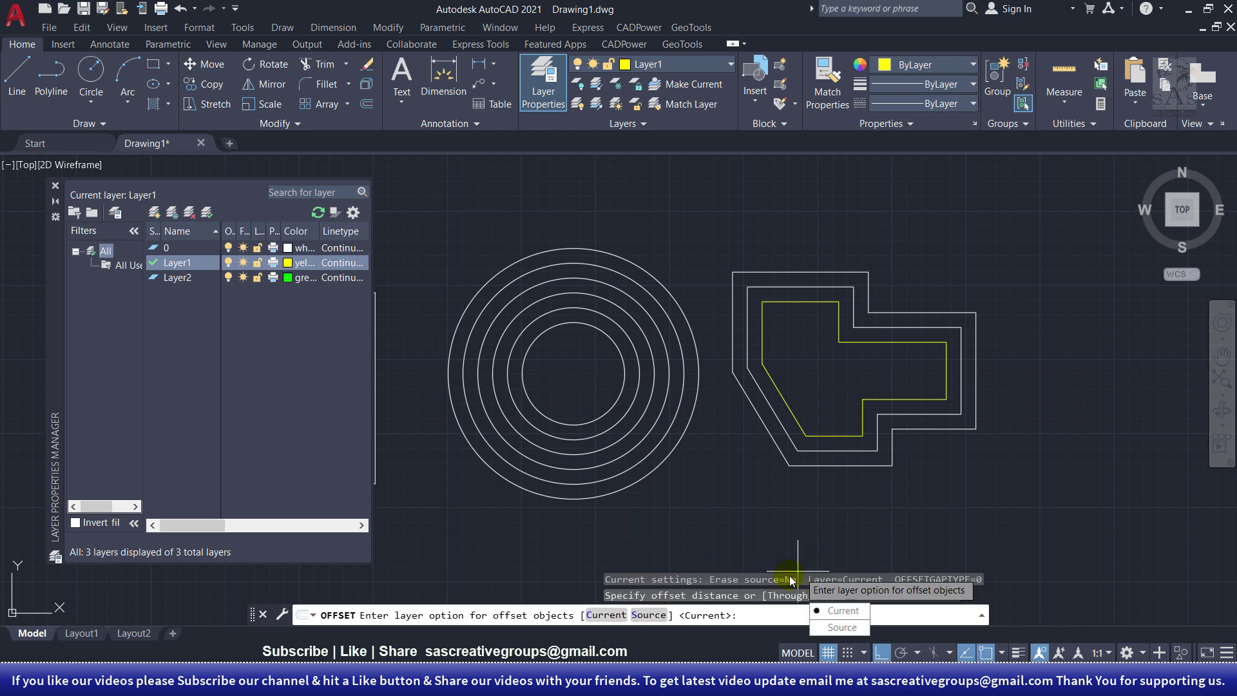
click(648, 615)
key(Return)
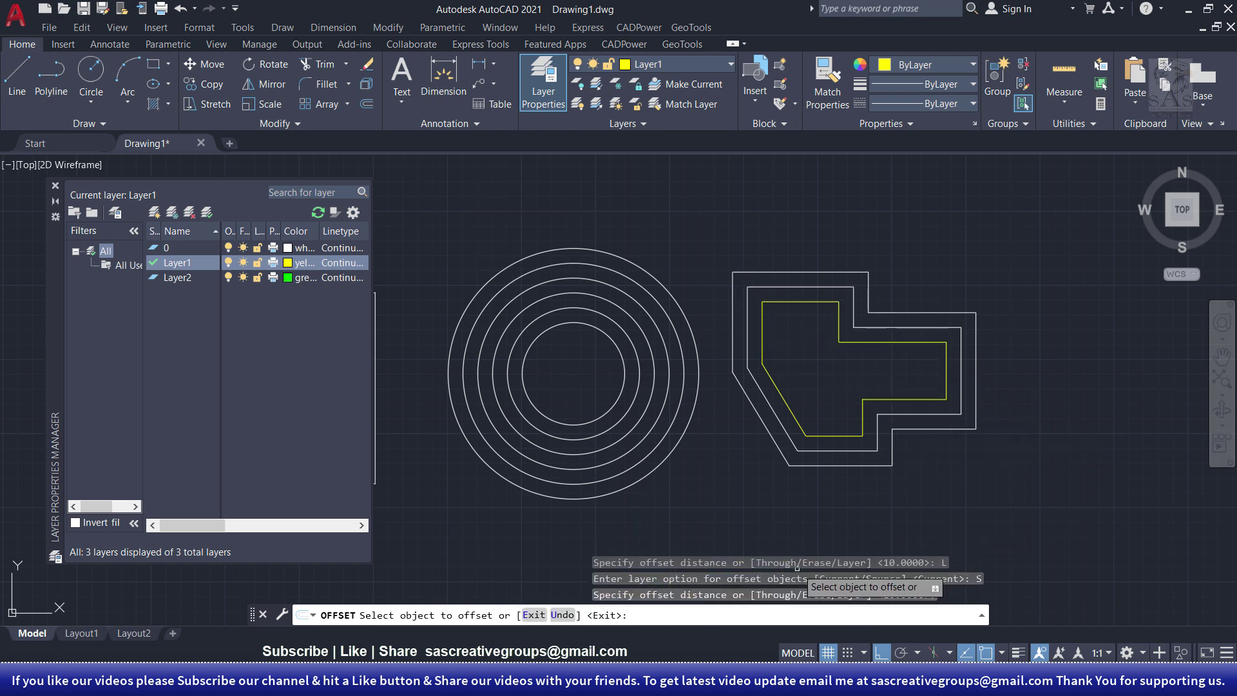
click(809, 271)
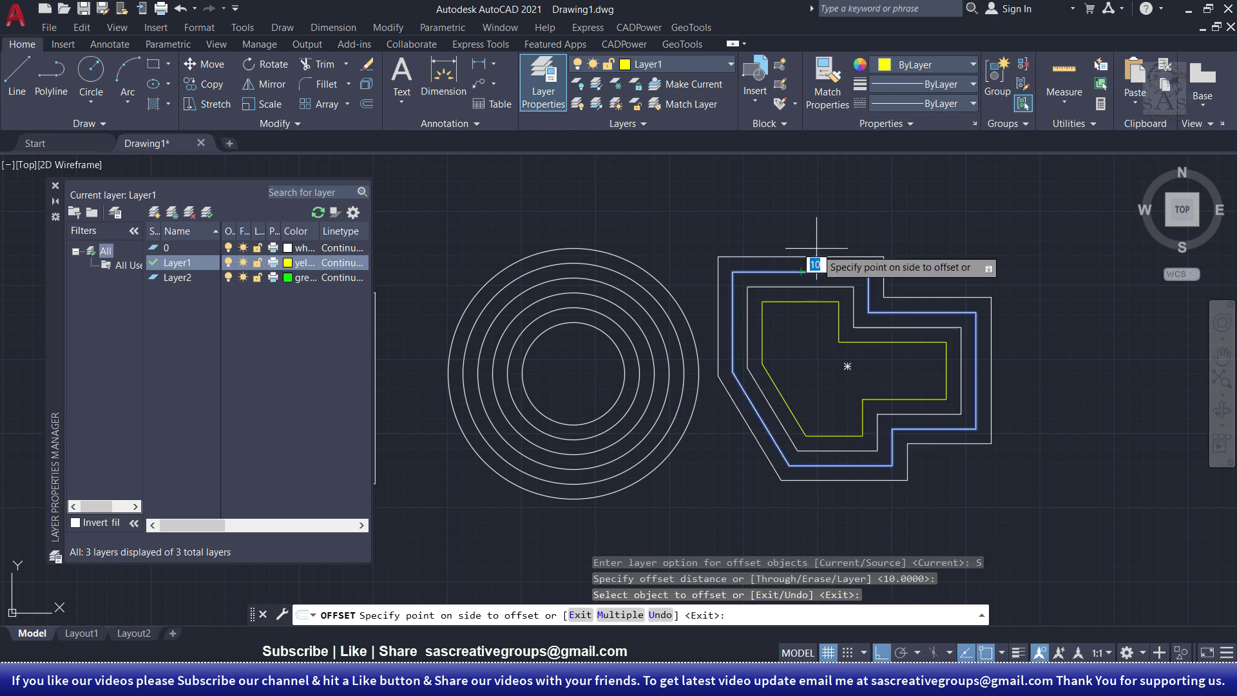
click(816, 247)
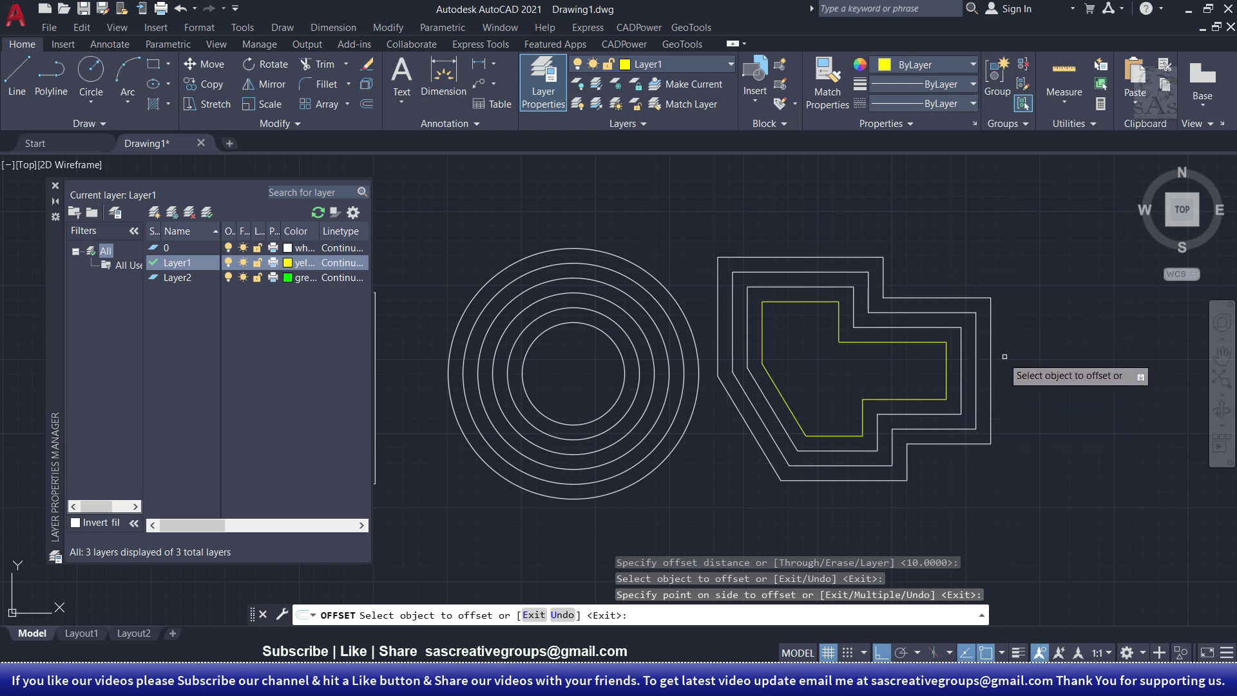
right_click(821, 370)
click(871, 382)
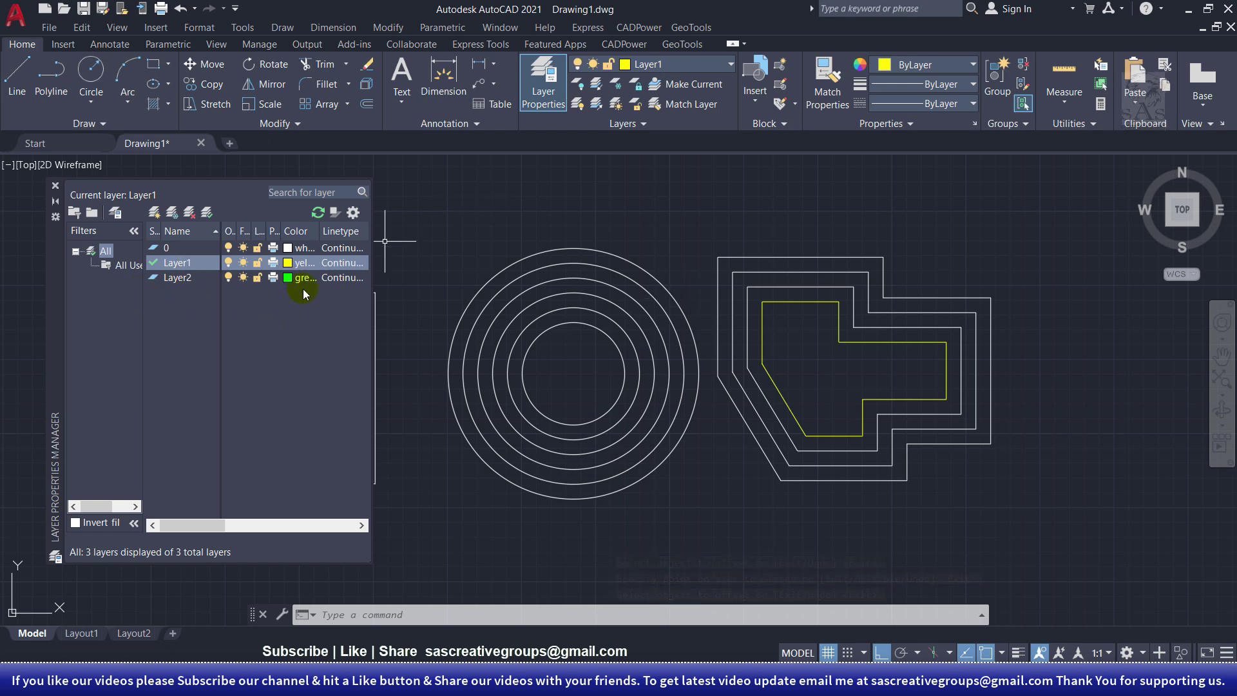
Make Layer2 current and offset the yellow polyline 10 units inward as a green outline.
double_click(155, 278)
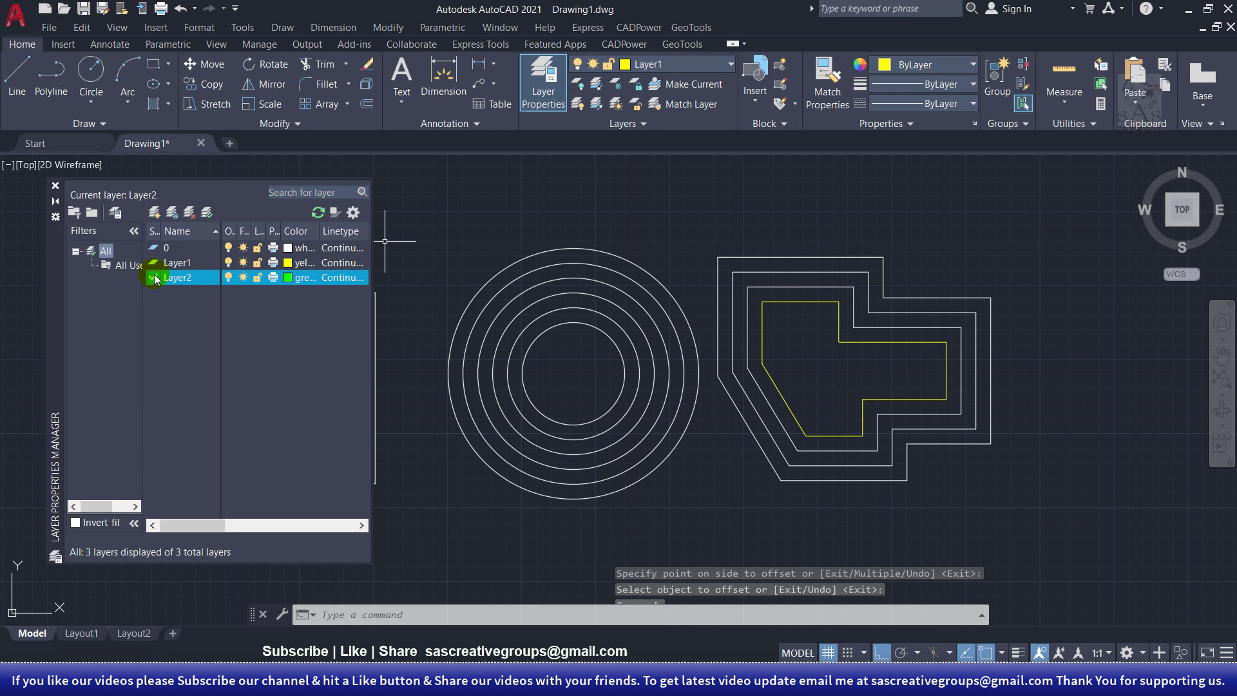
click(366, 104)
click(615, 614)
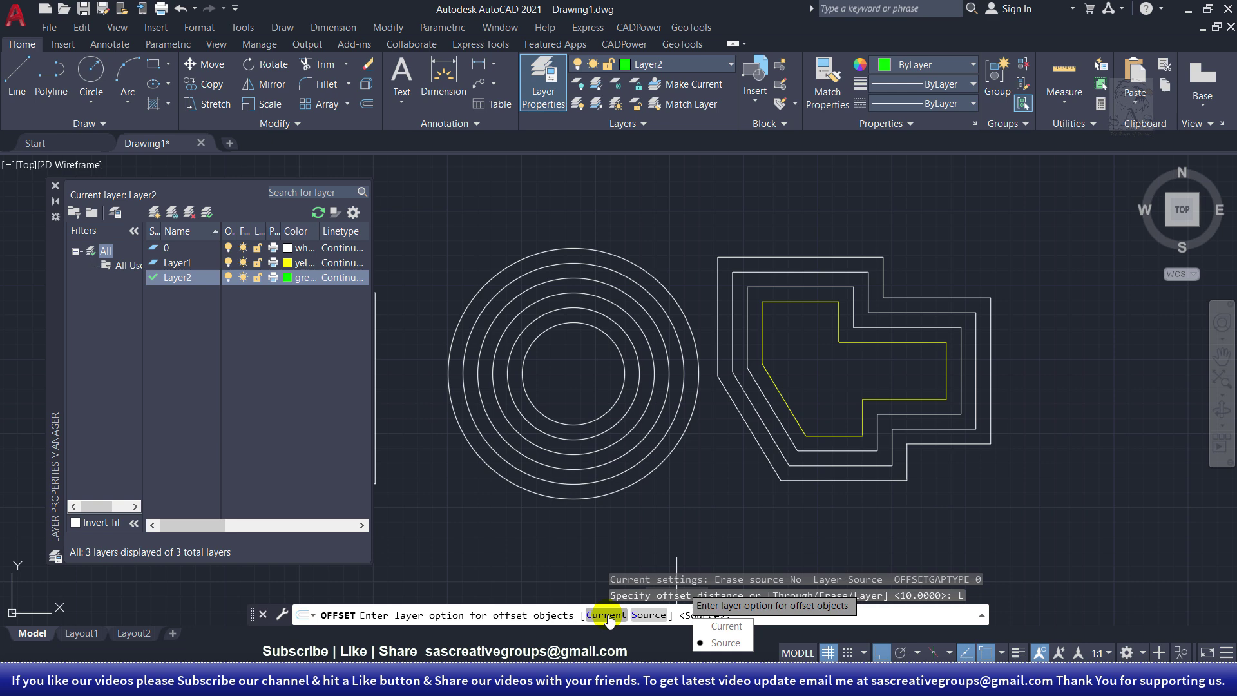
click(609, 615)
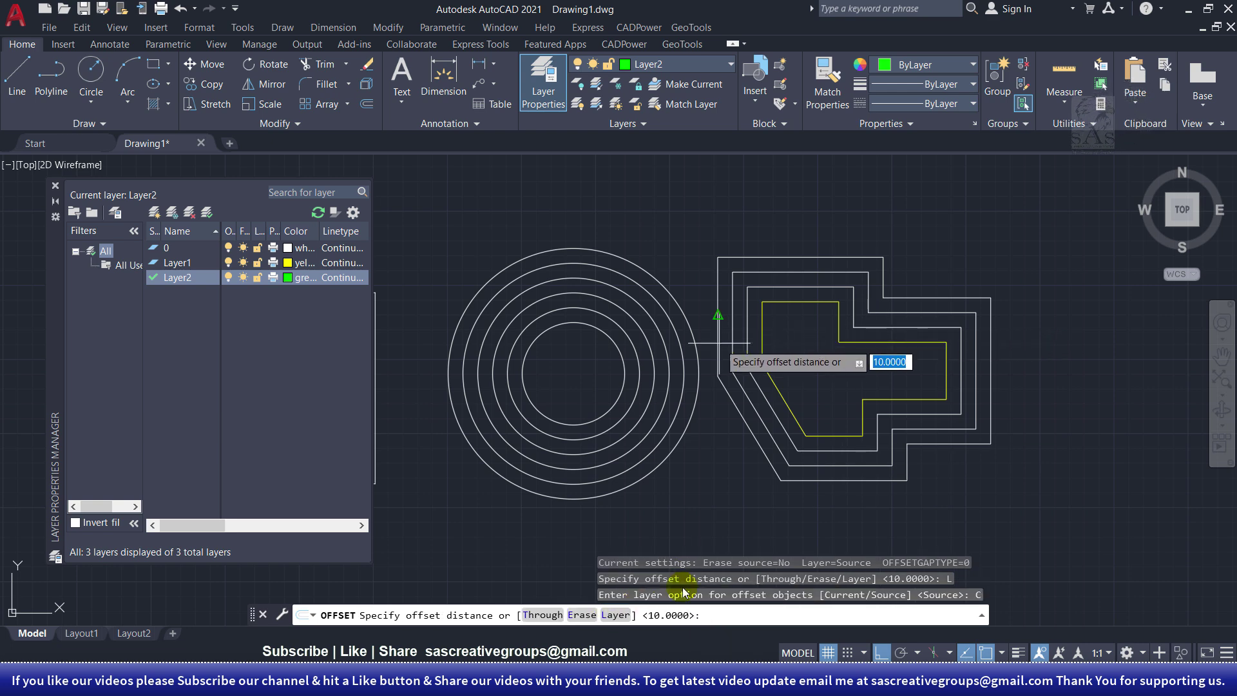
key(Return)
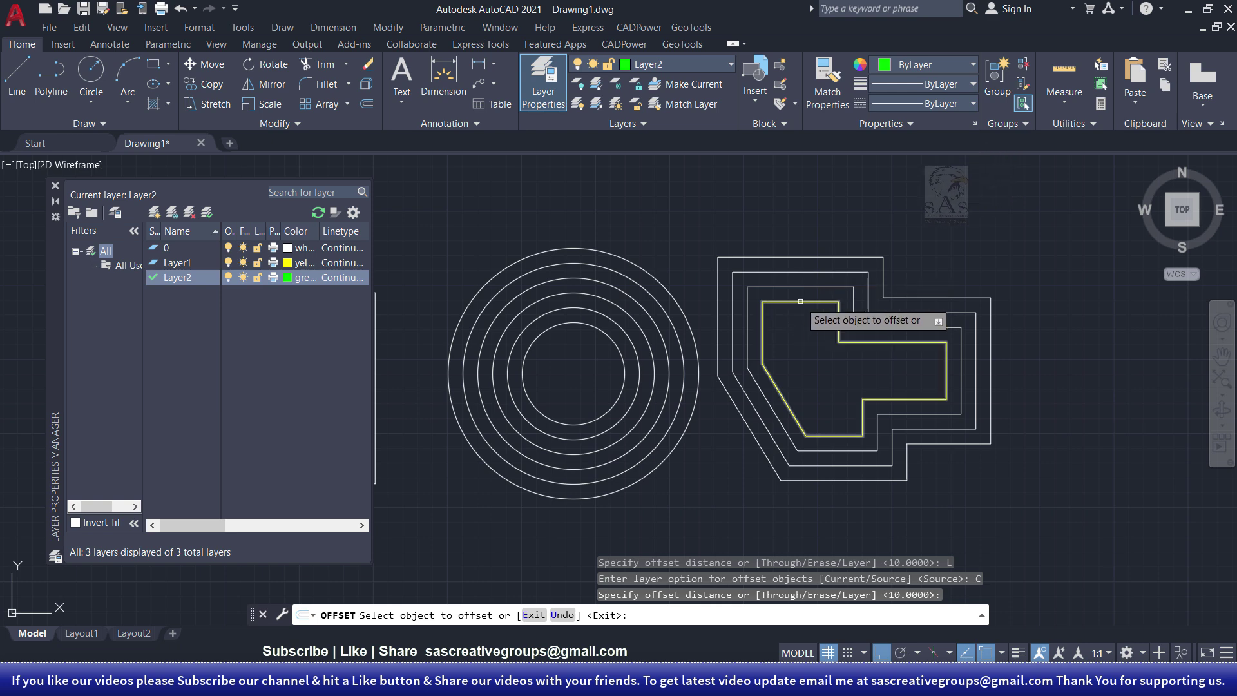
click(800, 300)
click(802, 335)
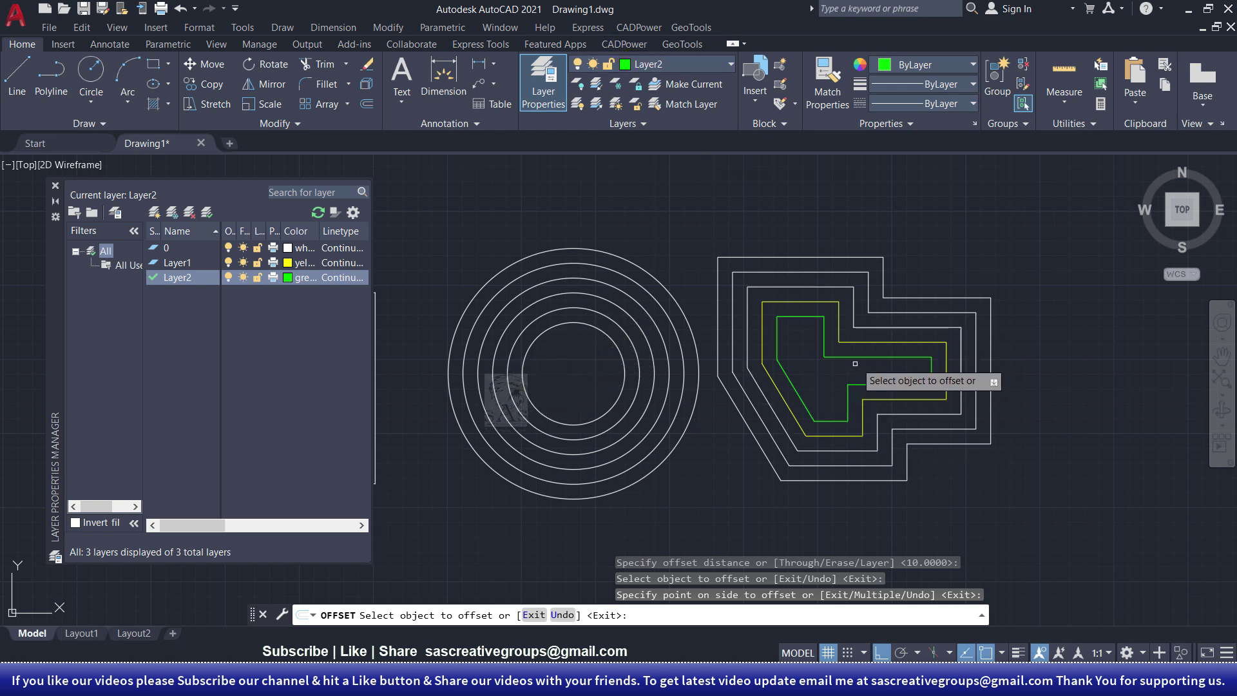
right_click(828, 378)
click(860, 383)
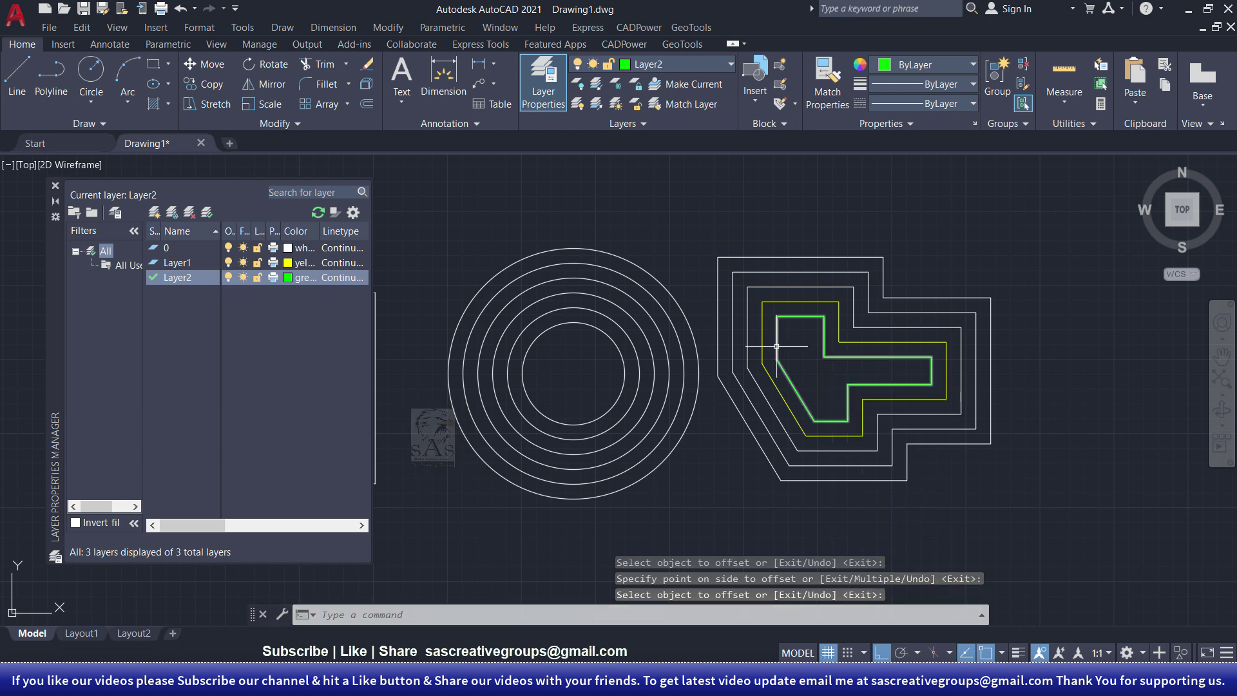
Set OFFSET's Layer option to Source, then cancel the command.
click(367, 107)
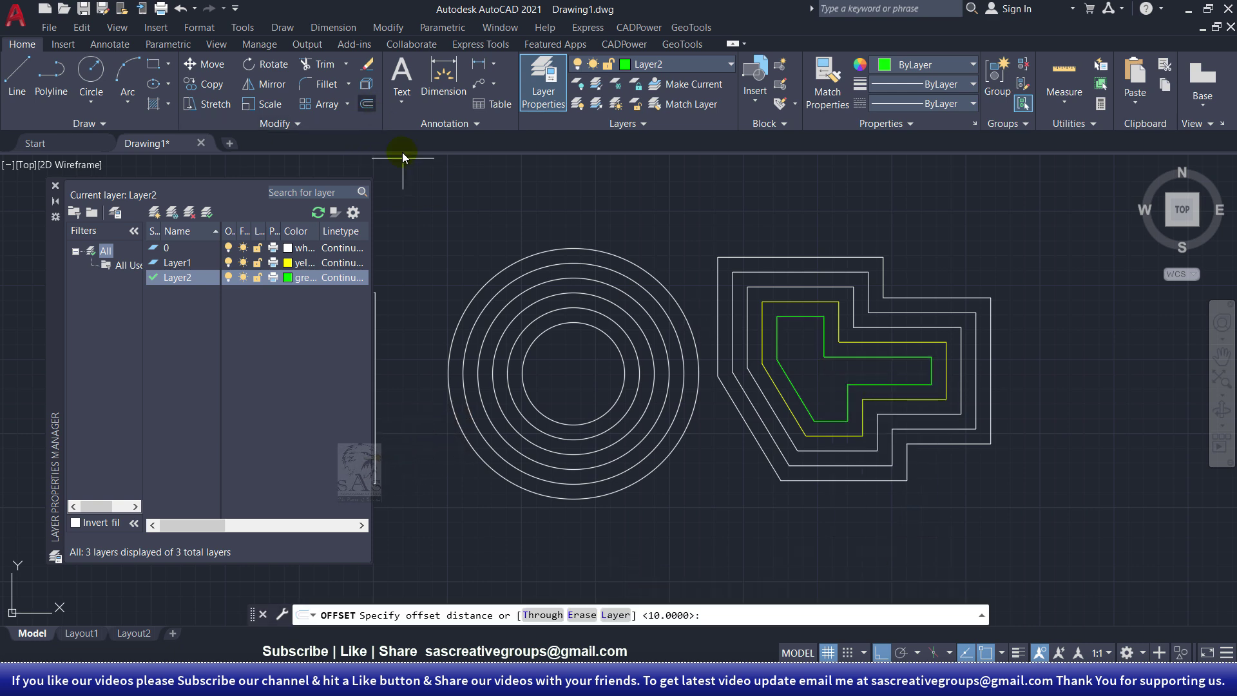
click(615, 615)
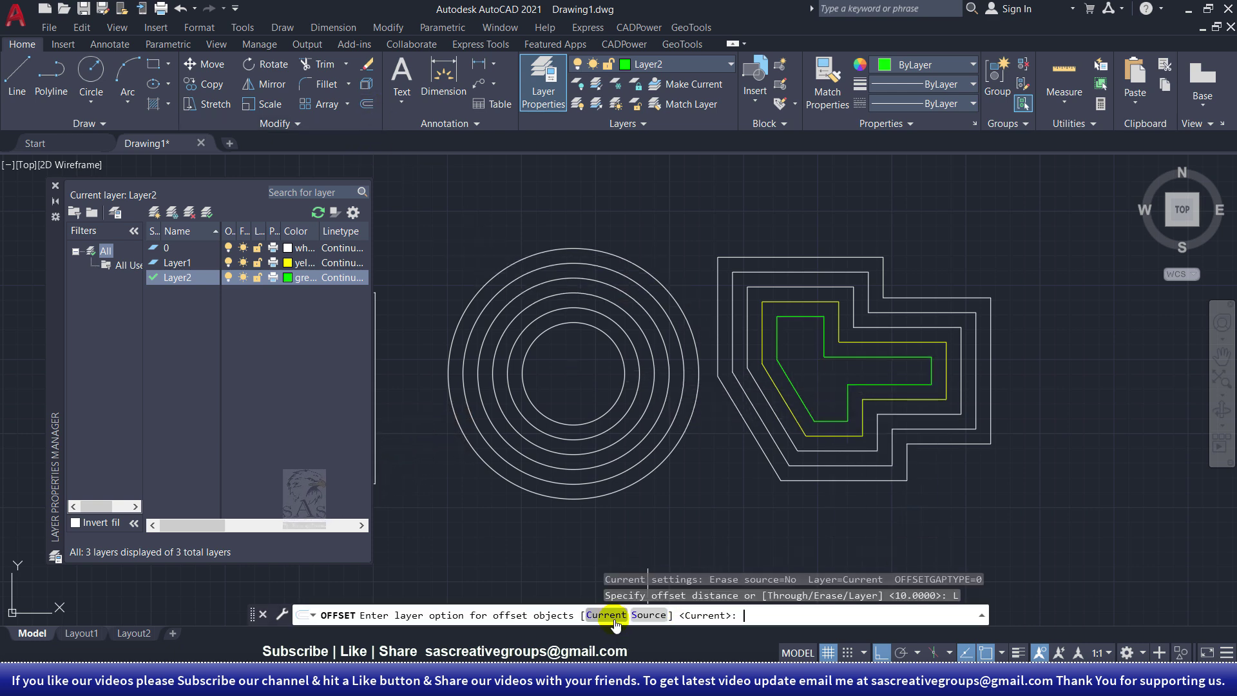
click(646, 615)
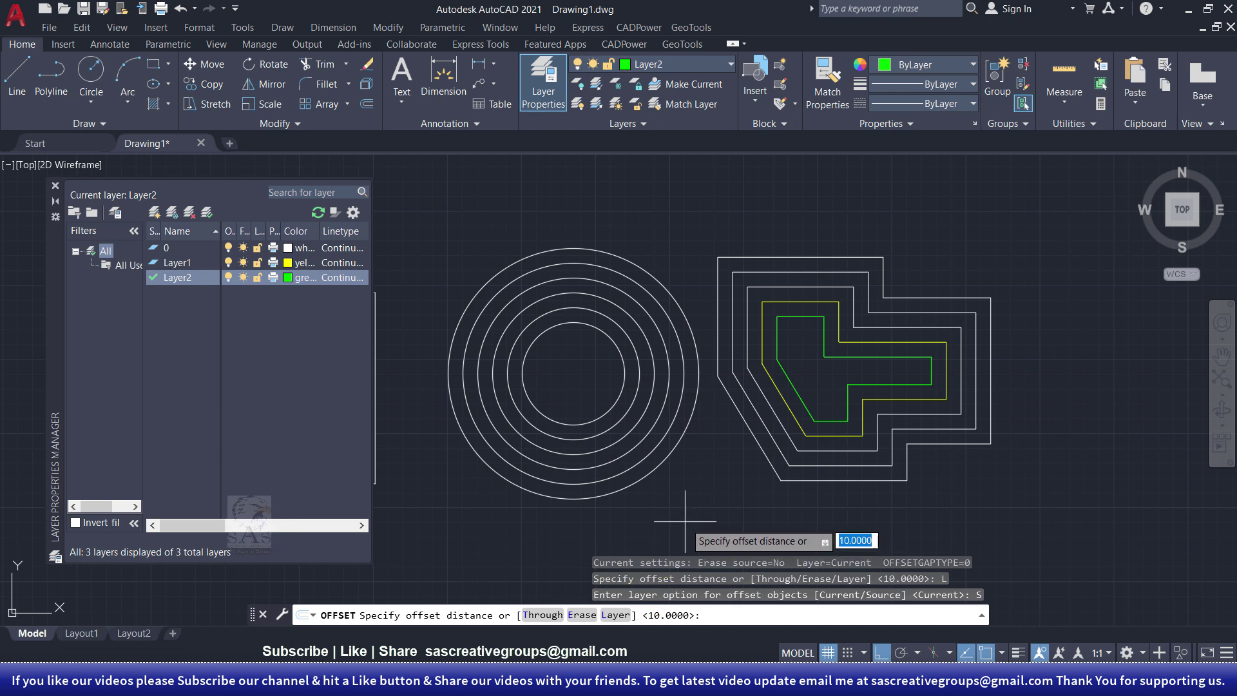
right_click(695, 411)
click(732, 423)
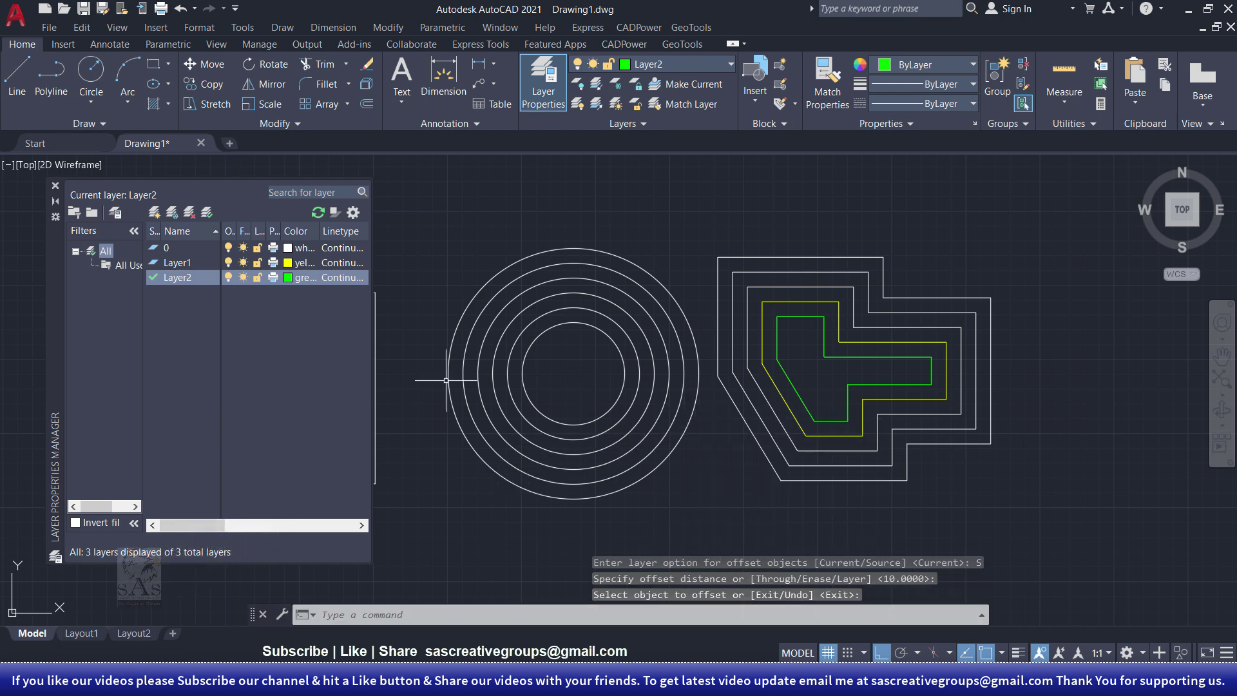
key(Escape)
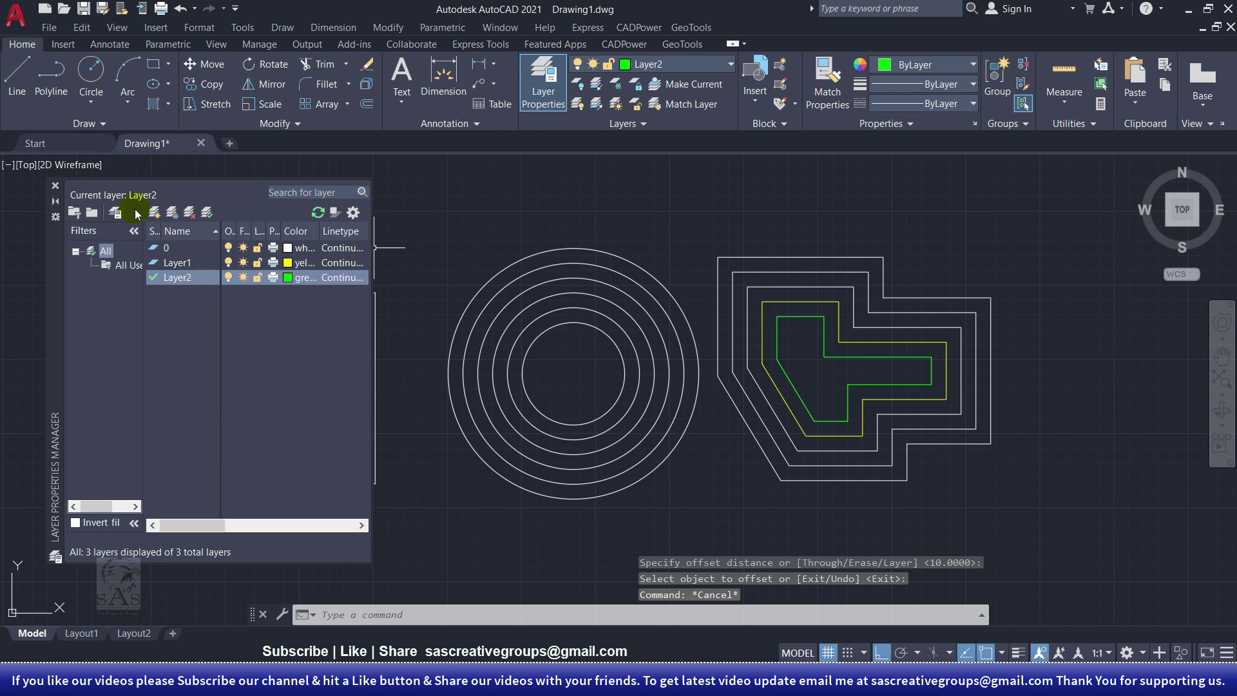
Close the Layer Properties palette and pan so the rectangle, circles and polyline all show.
click(57, 188)
middle_drag(671, 377, 583, 375)
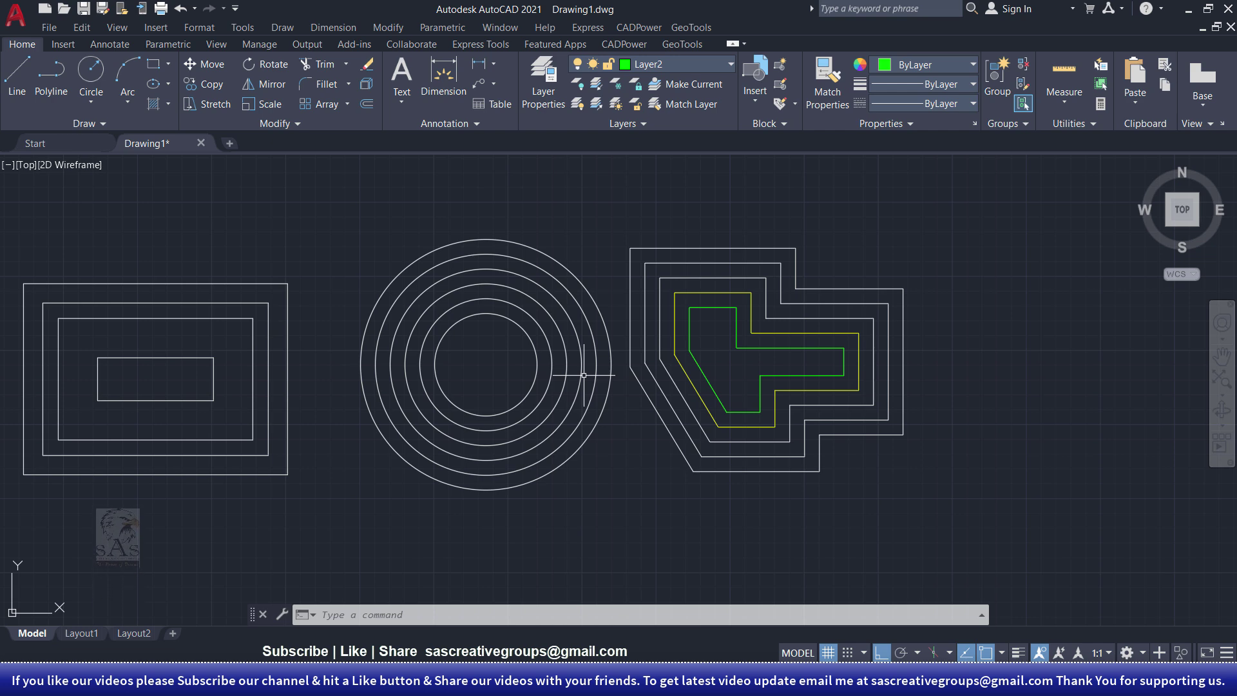
scroll(589, 360, down, 8)
Draw a 500-long vertical green line to the right of the shapes.
scroll(599, 374, up, 6)
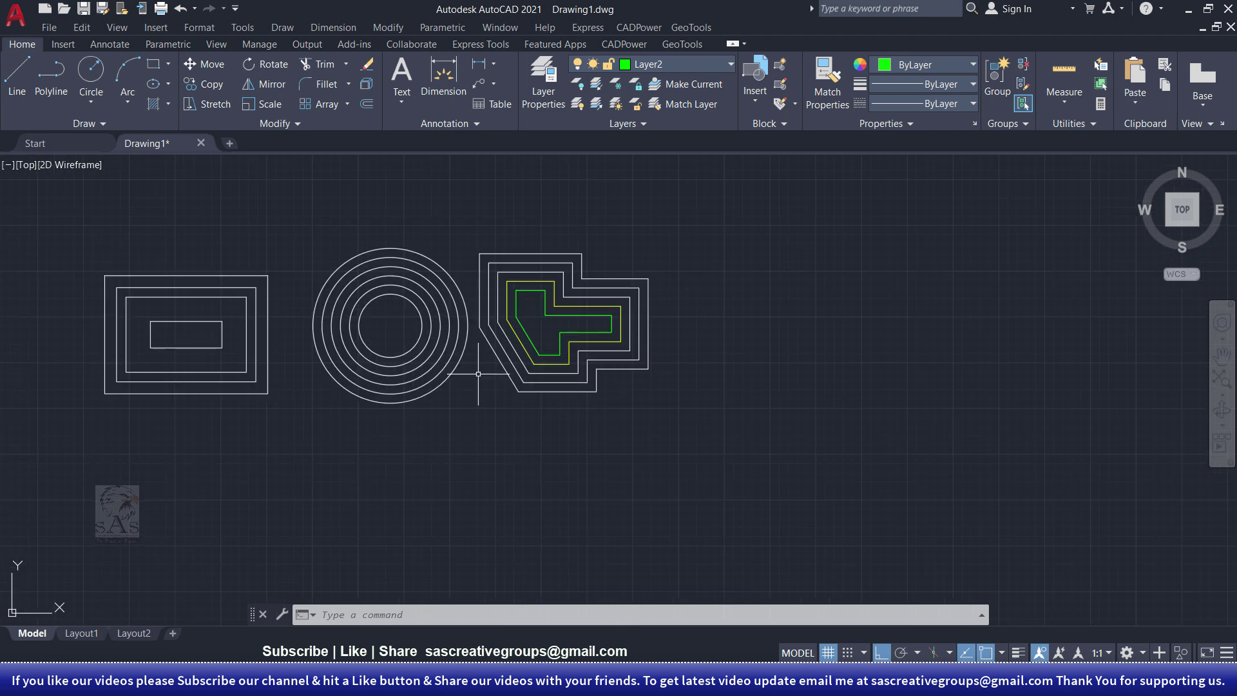
middle_drag(545, 332, 409, 354)
click(669, 200)
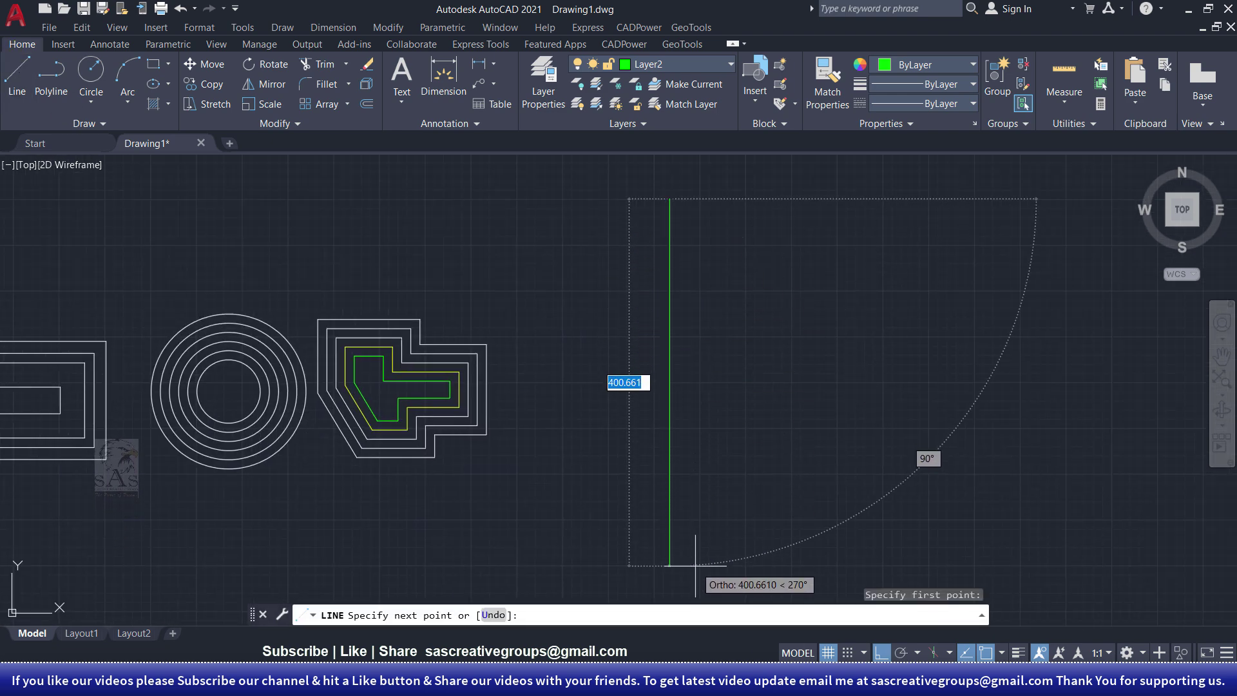
text(500)
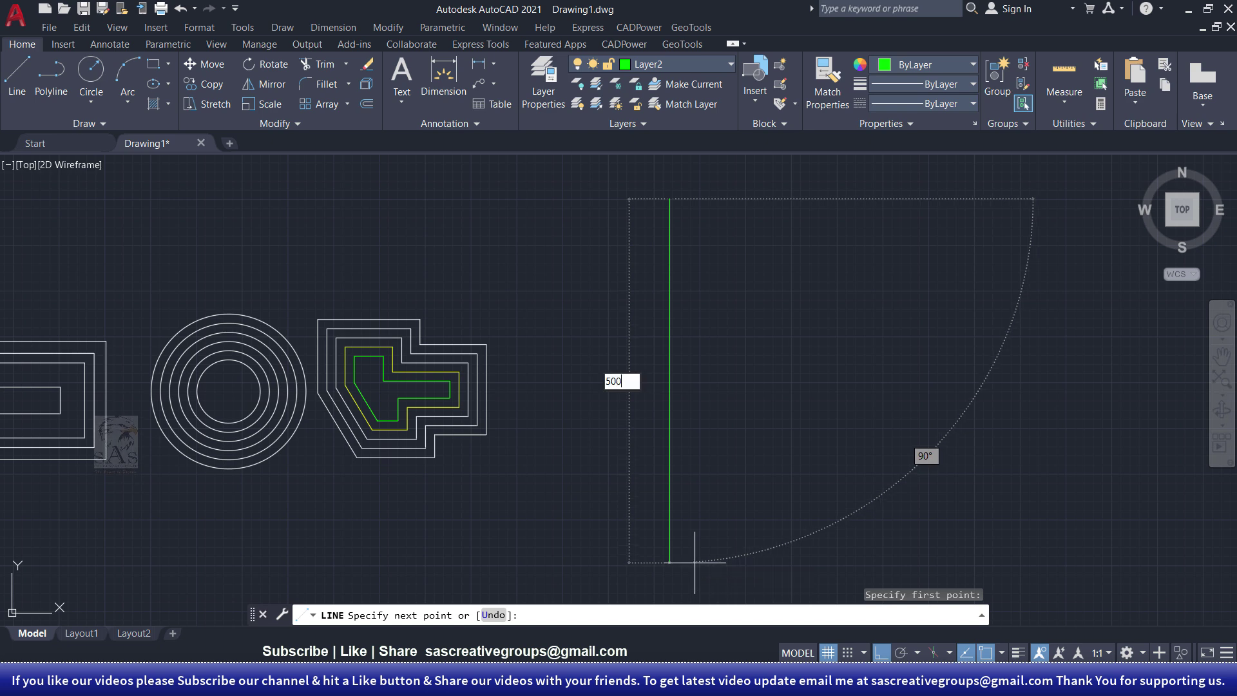
key(Return)
scroll(704, 456, down, 5)
scroll(696, 491, up, 5)
scroll(584, 443, down, 2)
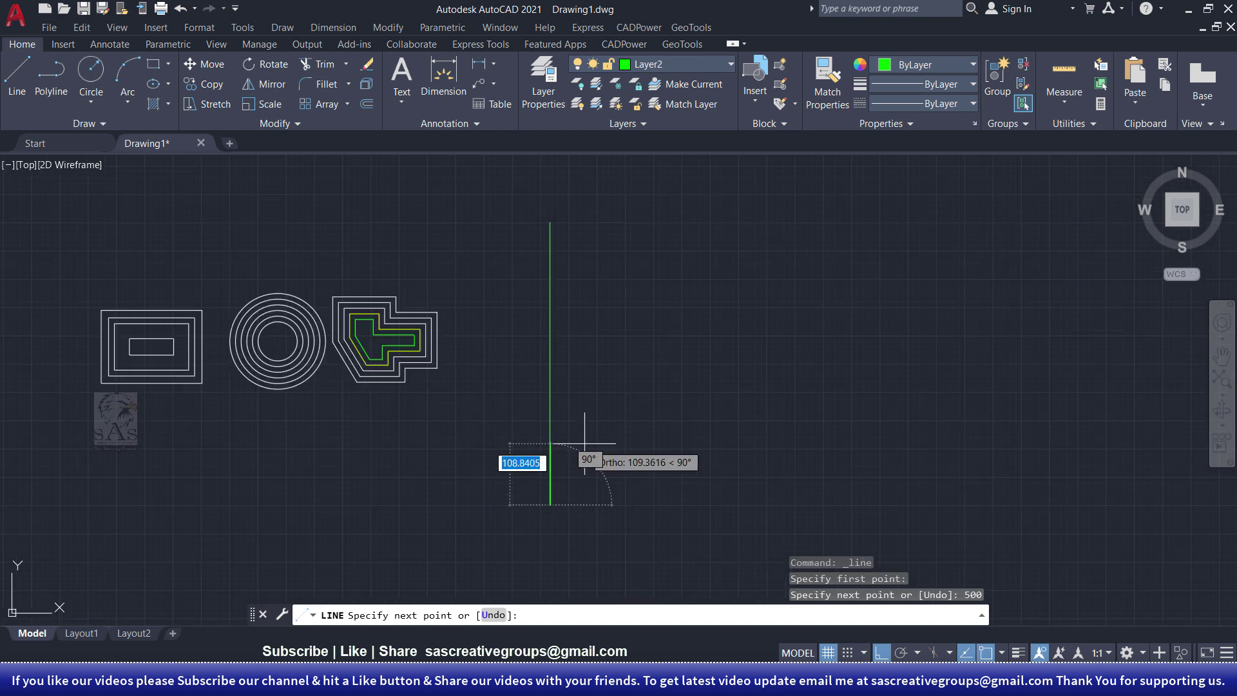
scroll(586, 442, down, 2)
right_click(590, 449)
click(628, 450)
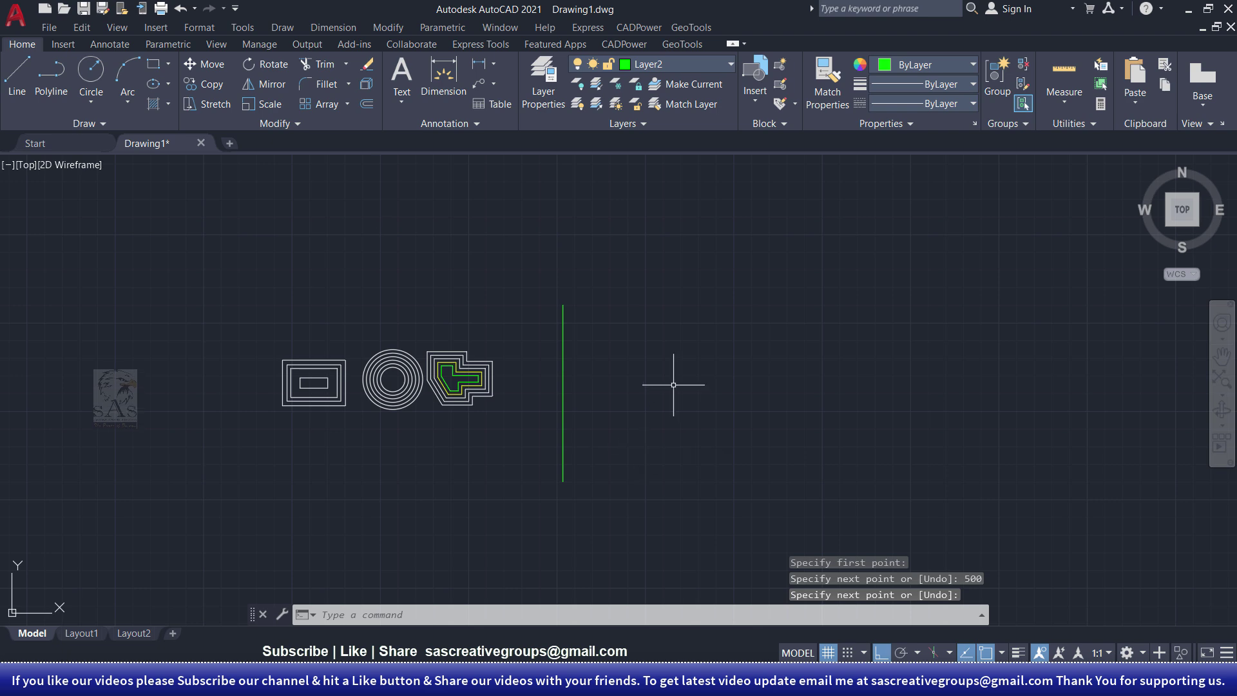
Draw a 500-long horizontal line starting from the vertical line's top.
key(Return)
click(543, 319)
scroll(651, 276, down, 2)
scroll(638, 289, up, 6)
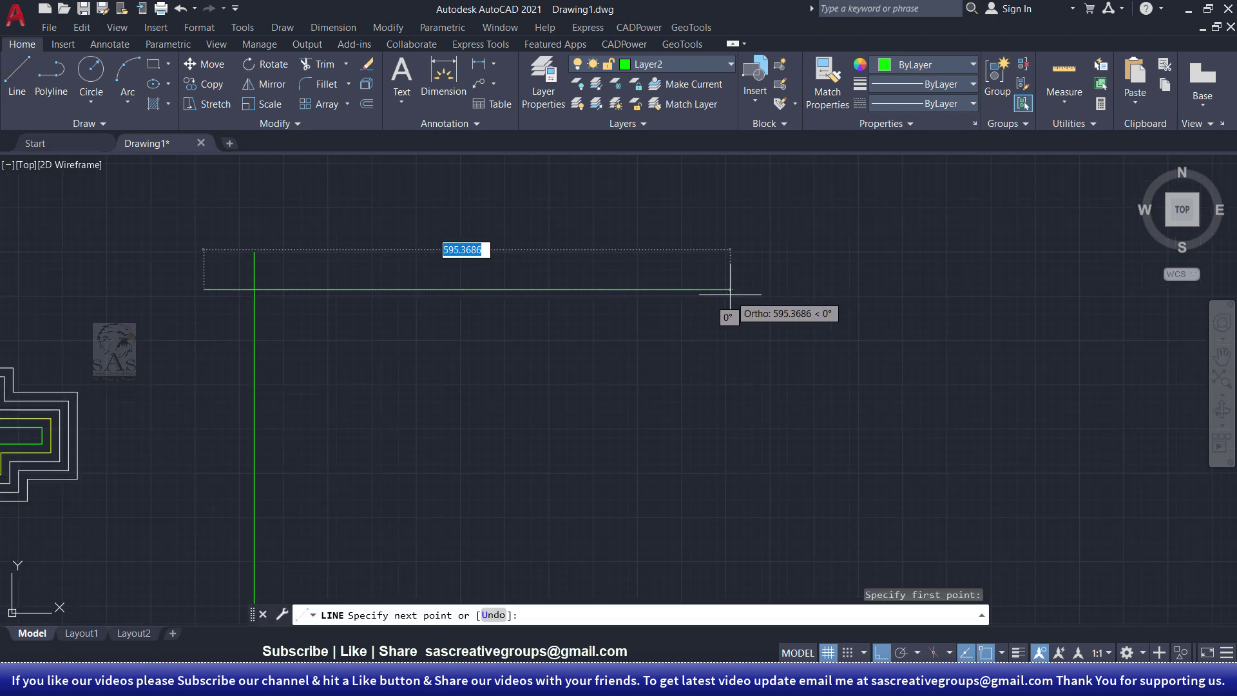
text(500)
key(Return)
key(Escape)
scroll(428, 279, down, 2)
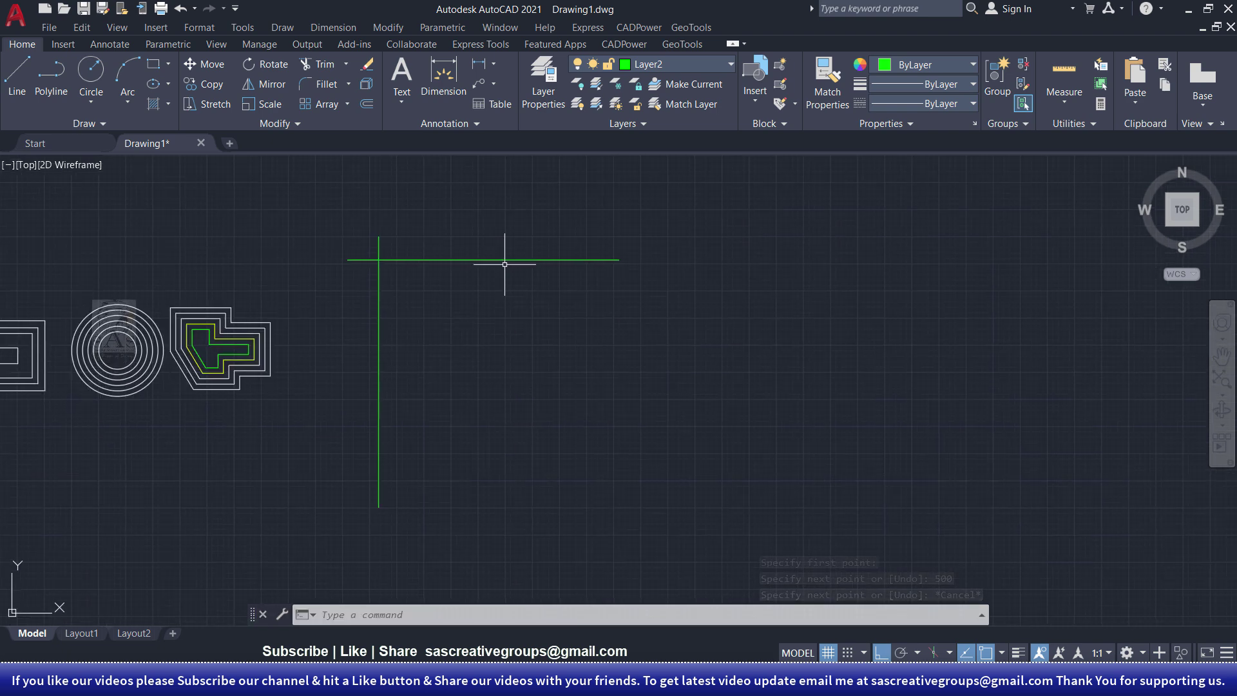
click(504, 261)
Move the horizontal line onto yellow Layer1.
click(718, 62)
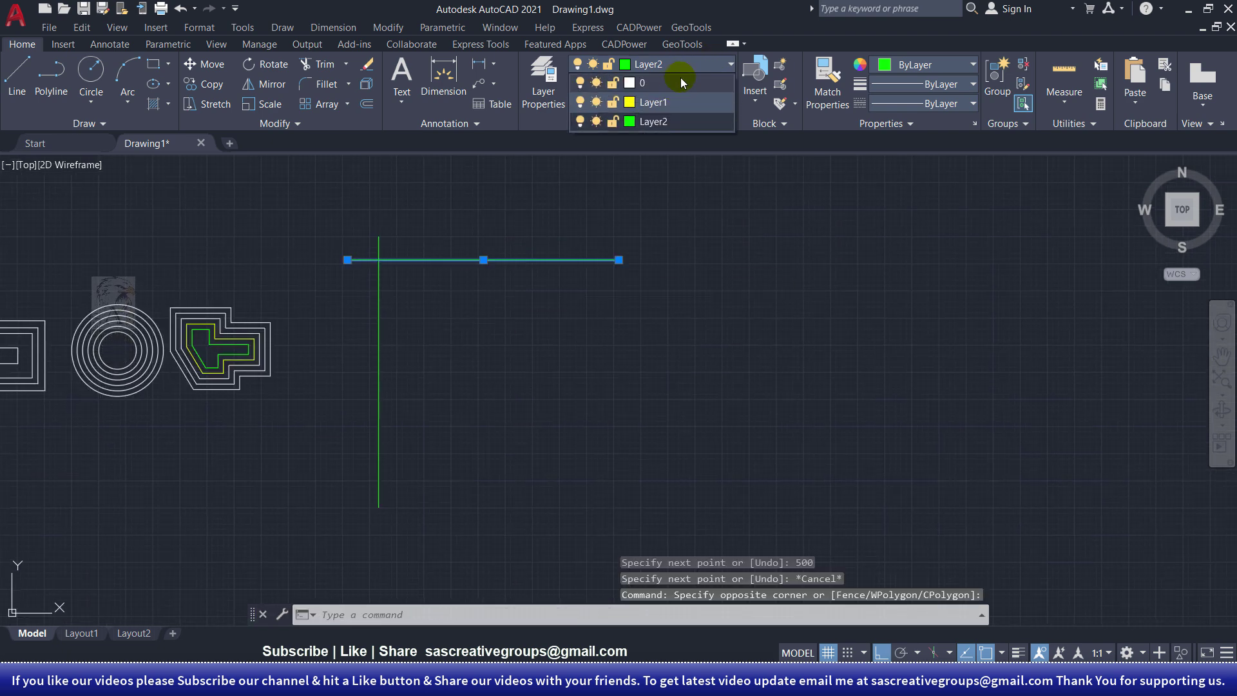
click(650, 101)
key(Escape)
click(361, 330)
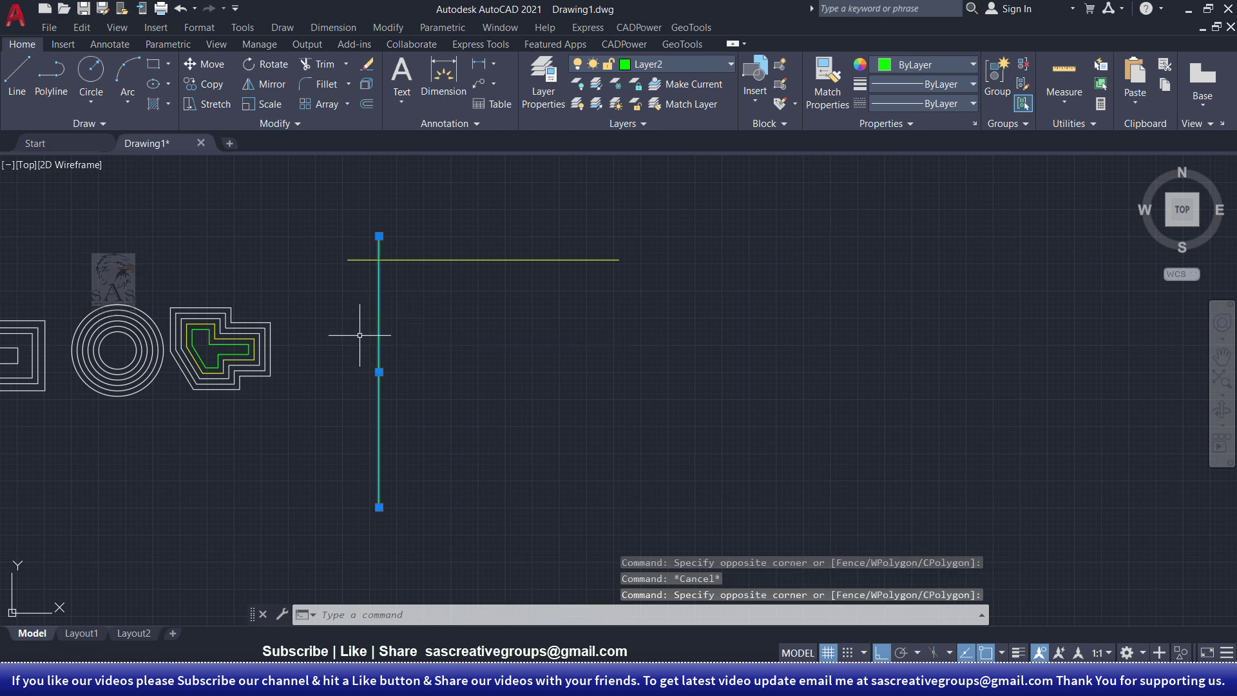
key(Escape)
key(Escape)
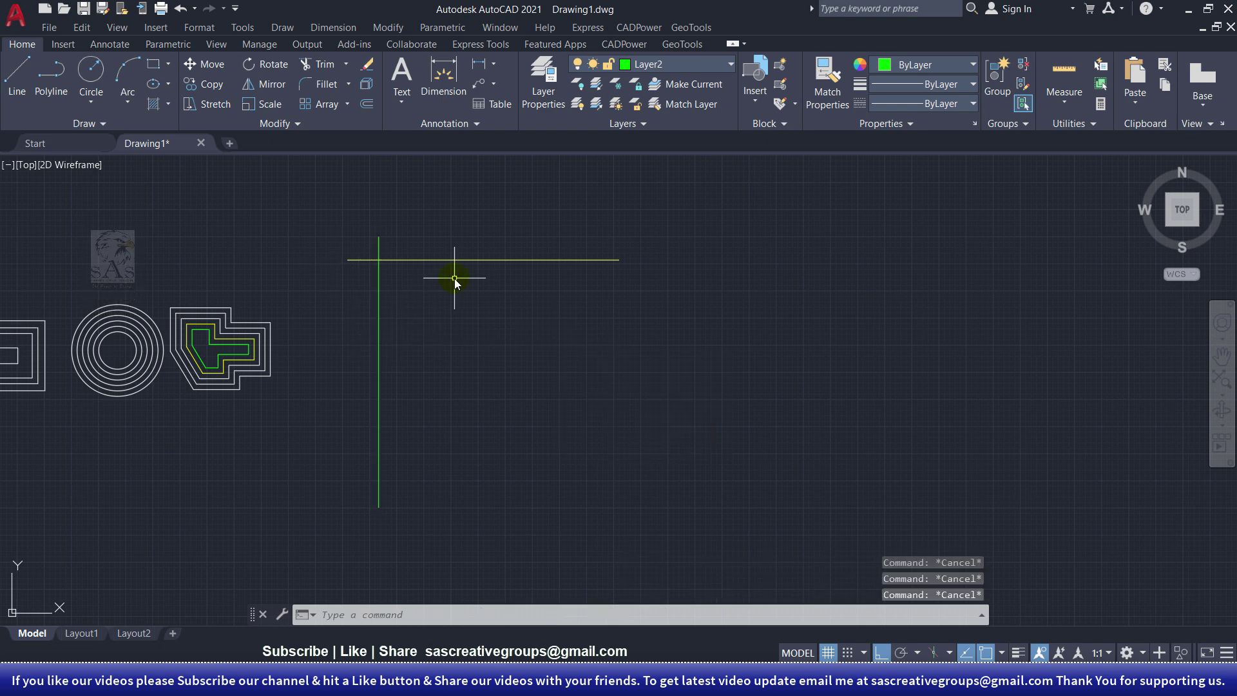
text(o)
Offset the yellow line downward repeatedly at 50 units using OFFSET Multiple.
key(Return)
text(50)
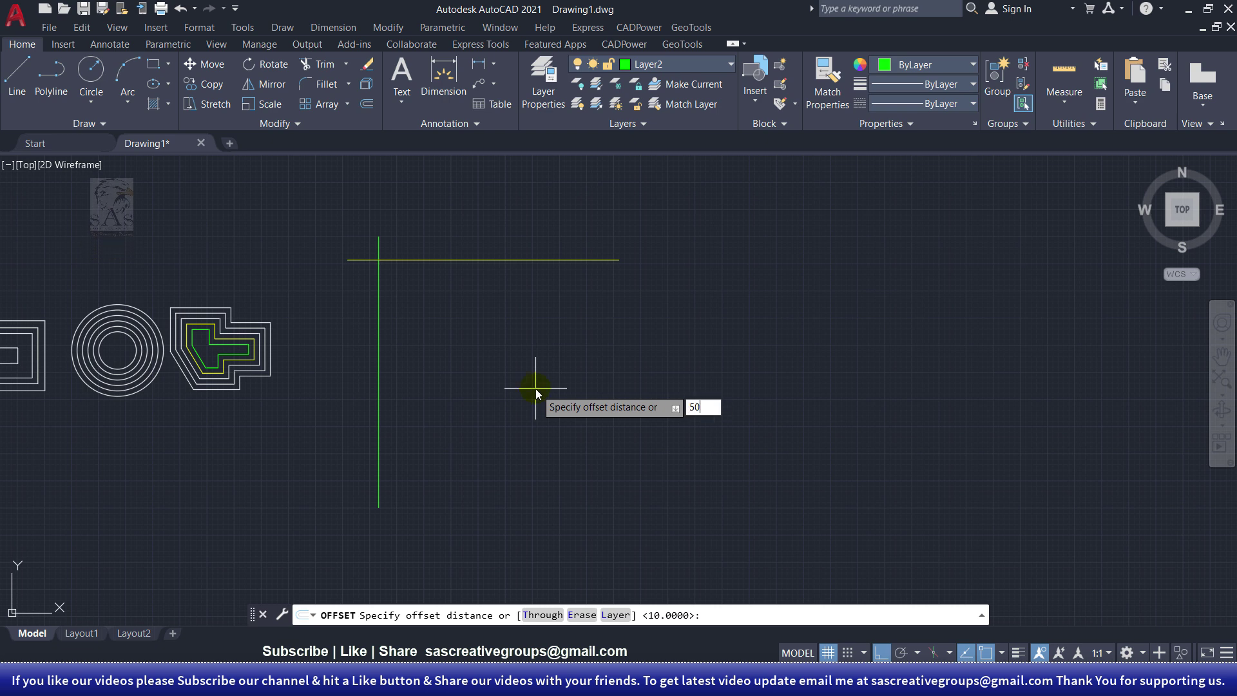
key(Return)
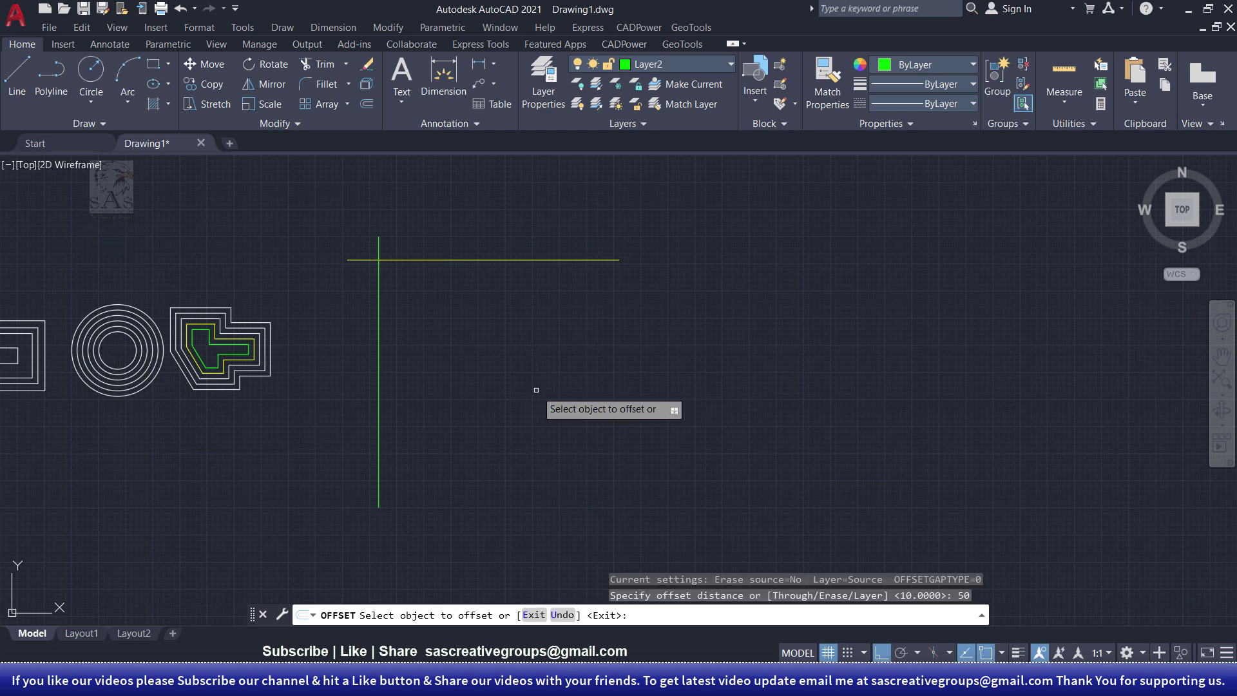
click(516, 259)
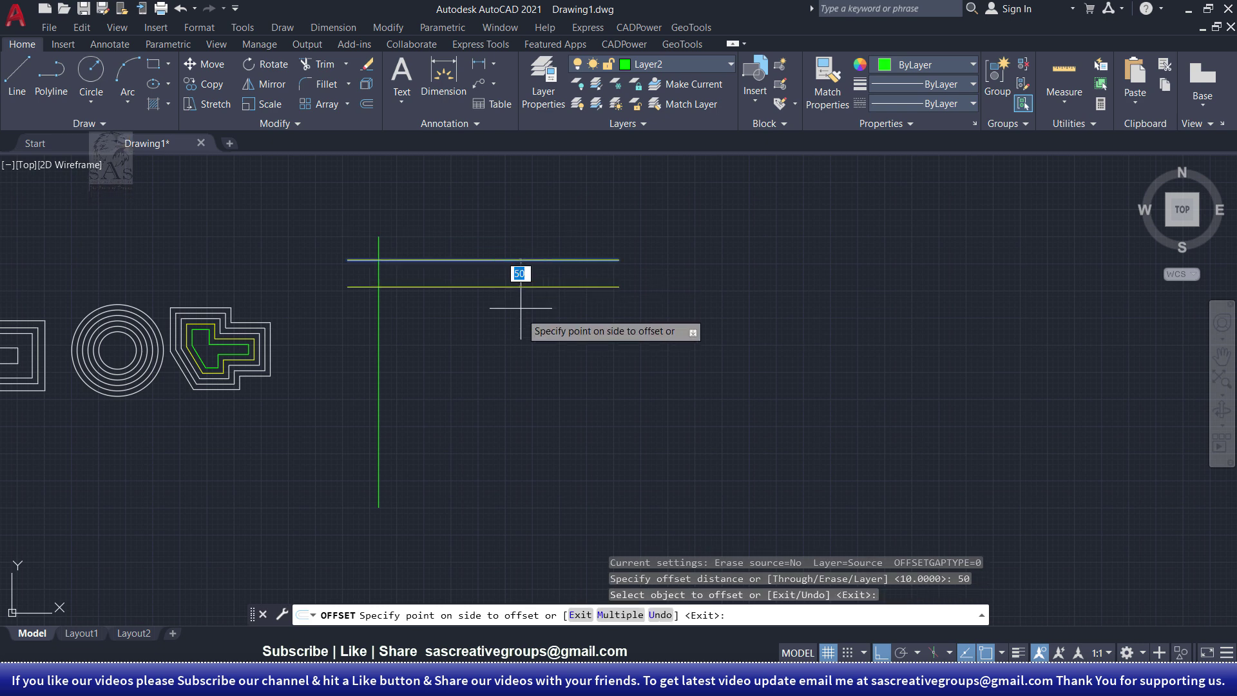
click(620, 614)
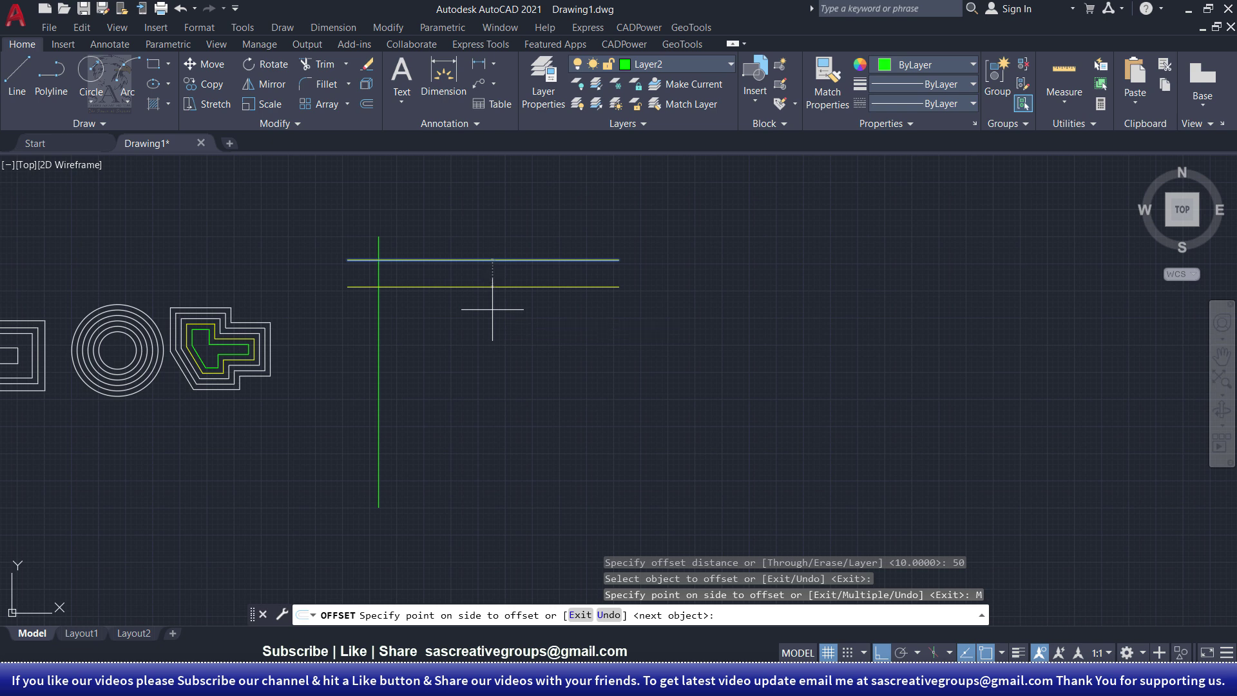
click(493, 315)
click(495, 374)
click(493, 396)
click(492, 429)
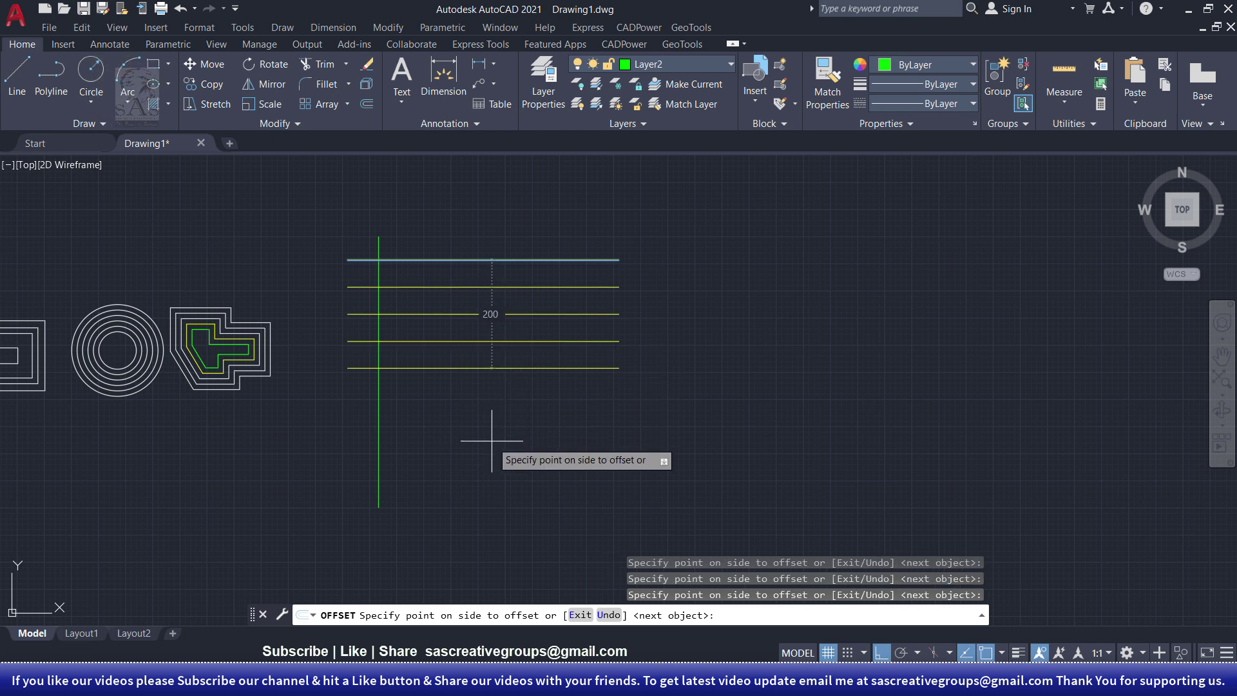
click(491, 467)
click(487, 506)
click(478, 527)
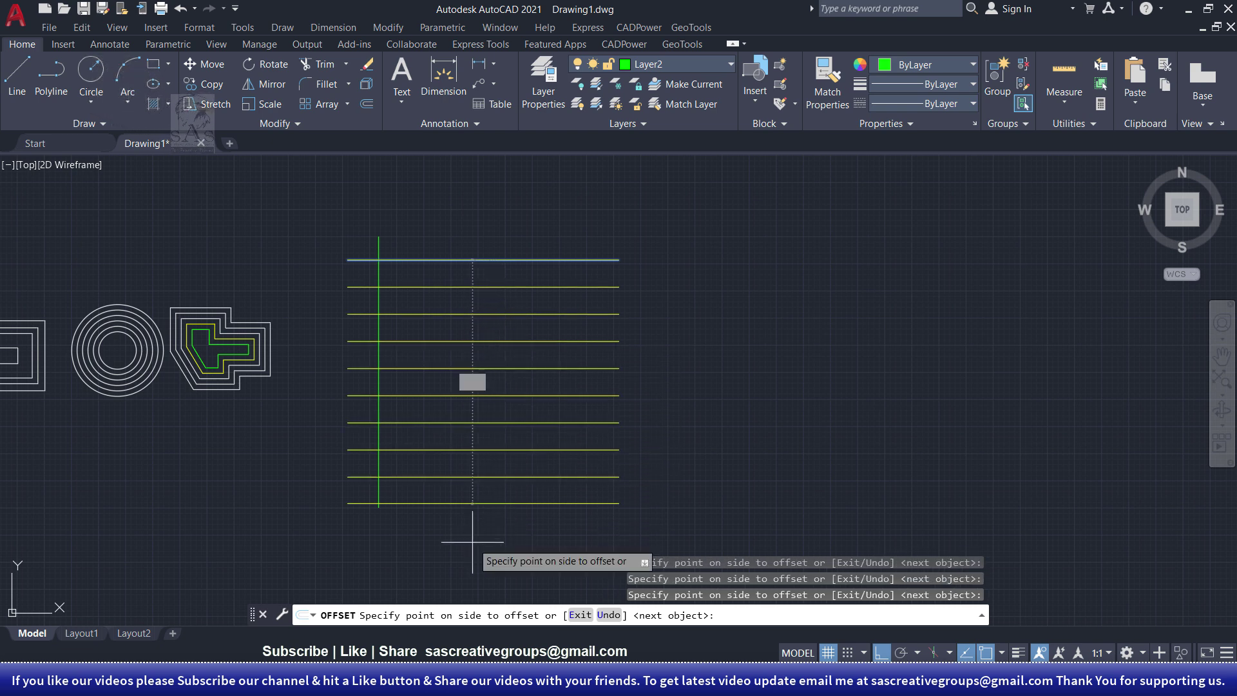
right_click(651, 376)
Undo the extra bottom yellow line and repeat the green vertical line rightward every 50 units.
click(687, 452)
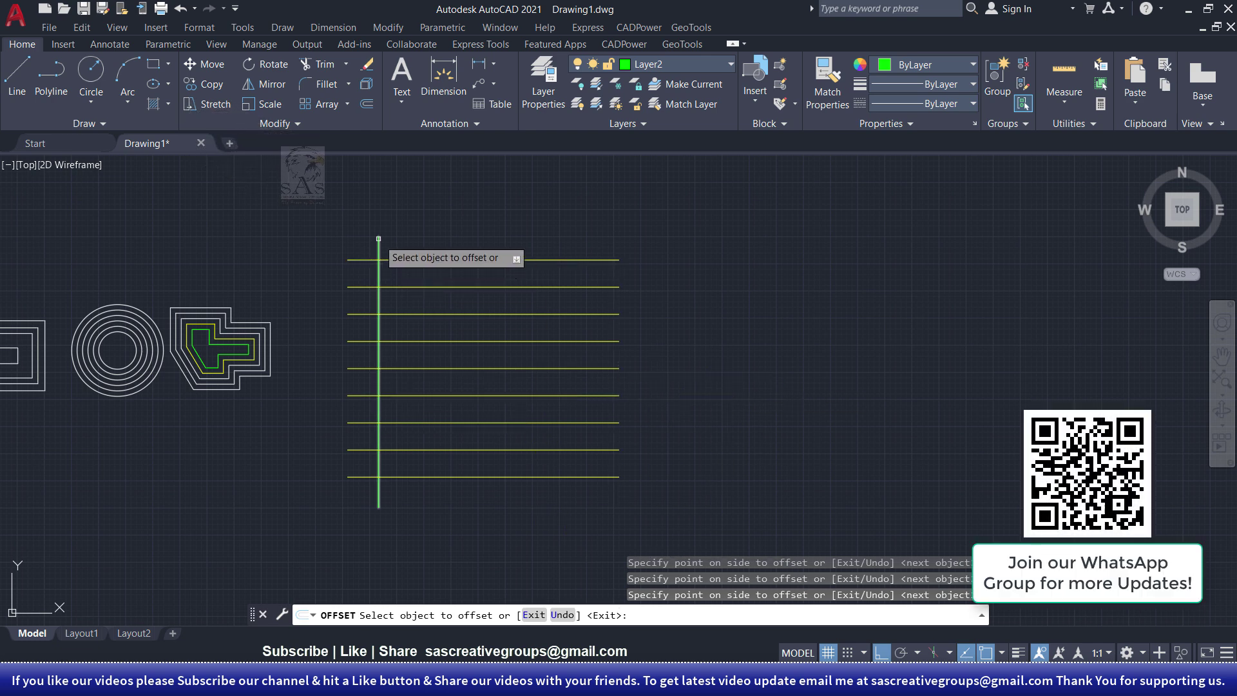
click(379, 245)
click(464, 237)
click(495, 240)
click(534, 237)
click(566, 232)
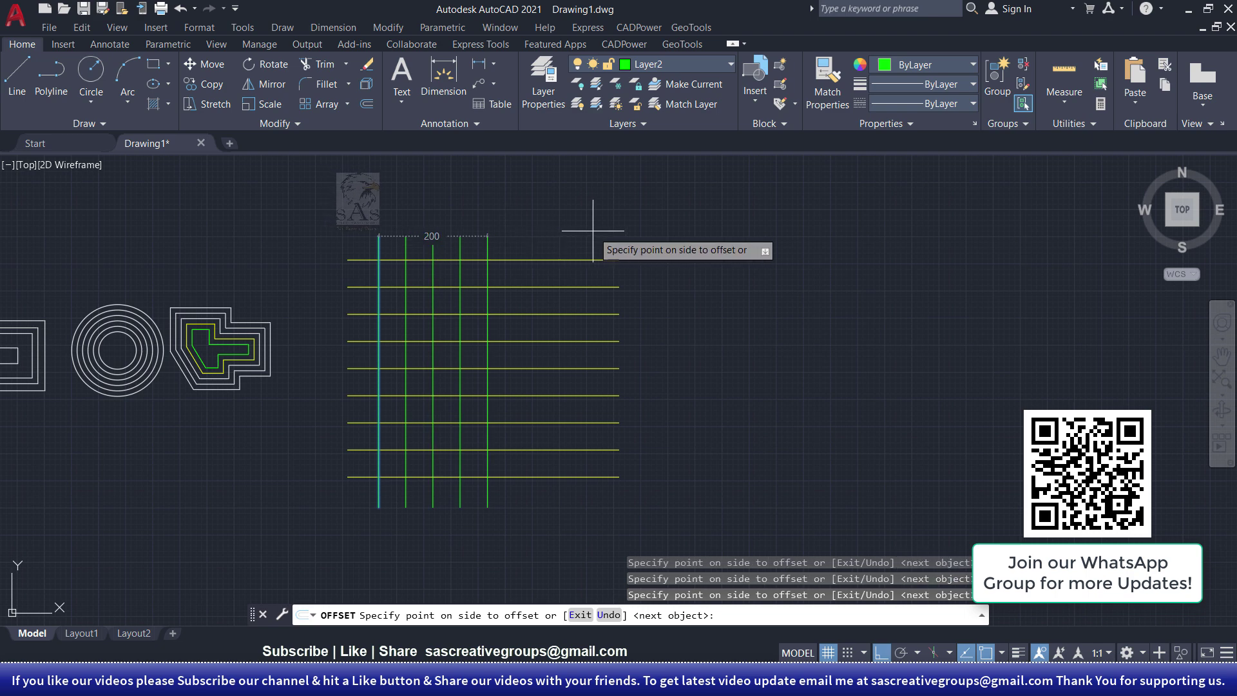
click(606, 233)
click(676, 237)
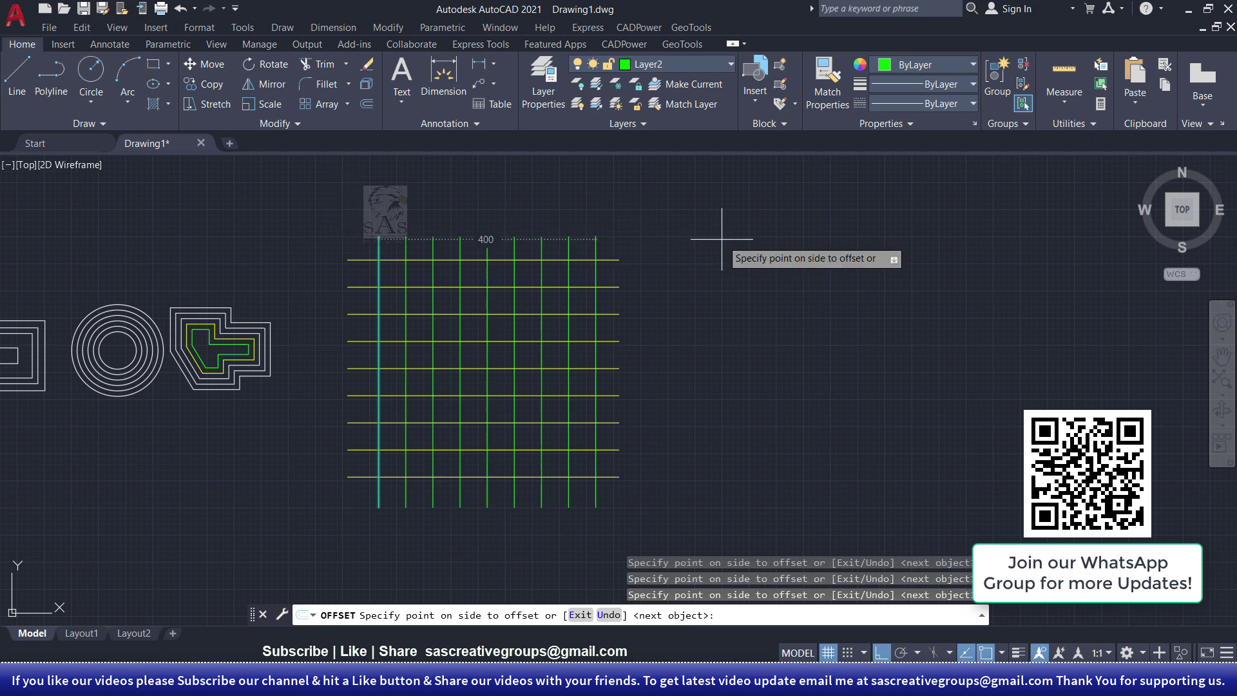
right_click(679, 251)
click(699, 261)
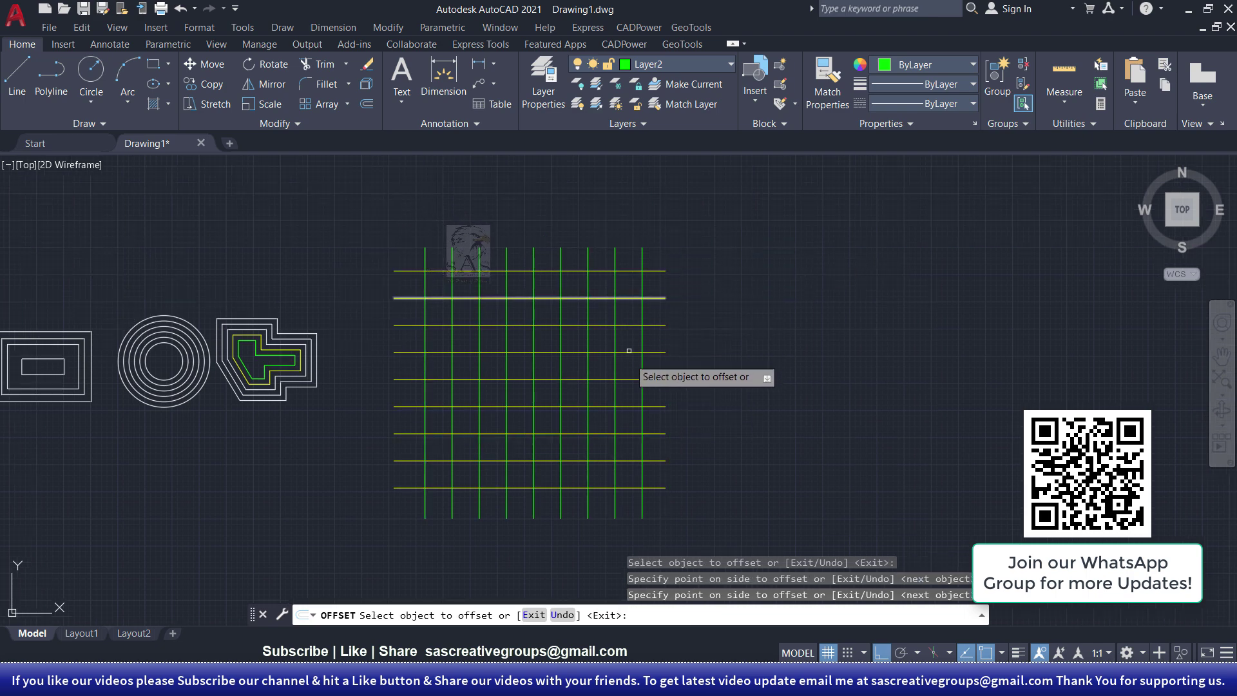
Center the finished grid in view and end the OFFSET command.
middle_drag(702, 427, 698, 382)
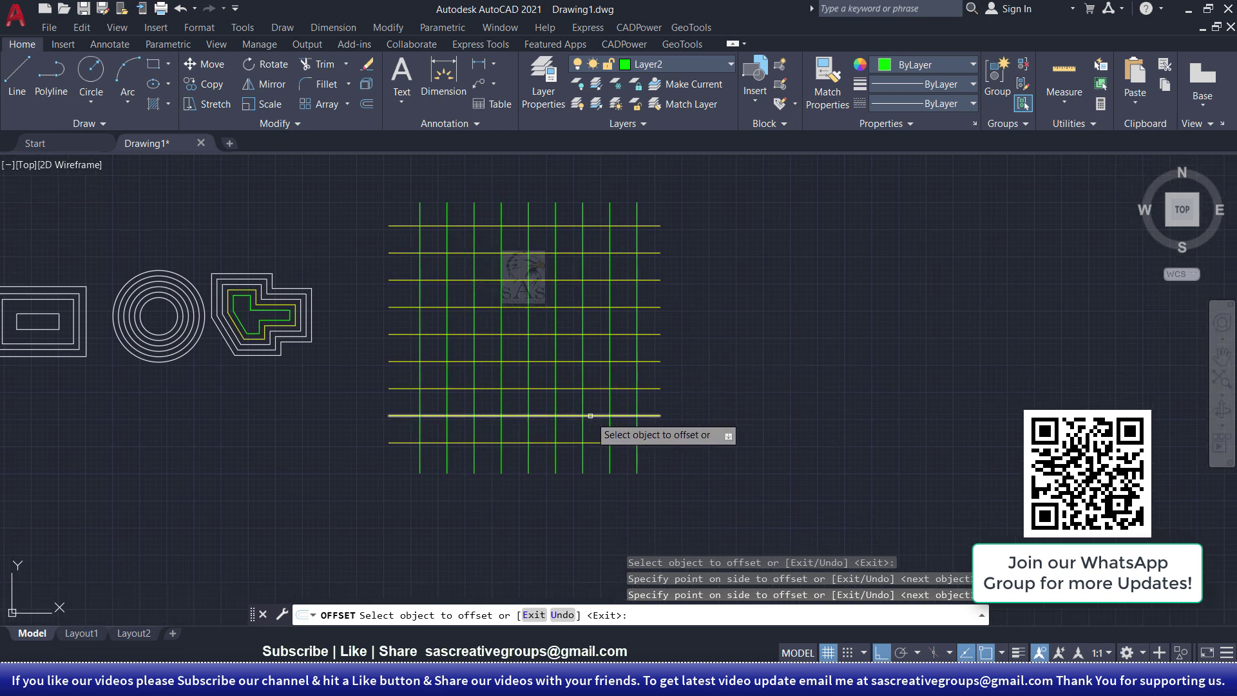
right_click(696, 417)
click(738, 433)
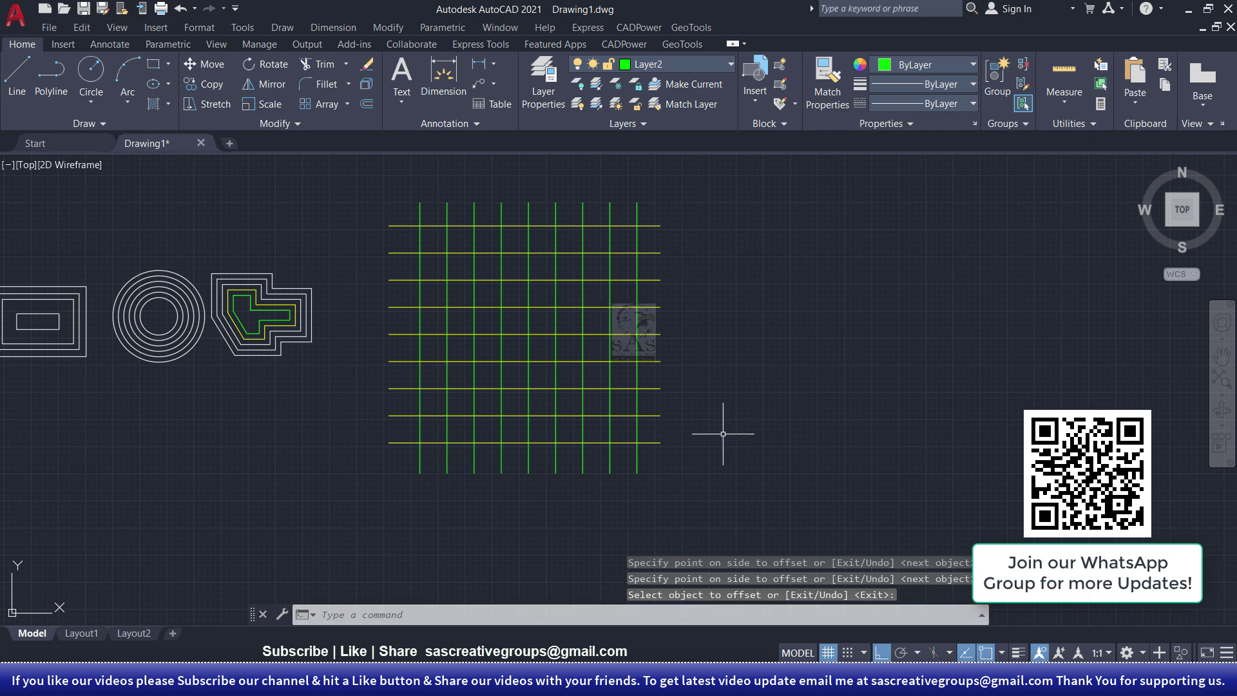
middle_drag(407, 487, 677, 483)
middle_drag(551, 456, 470, 464)
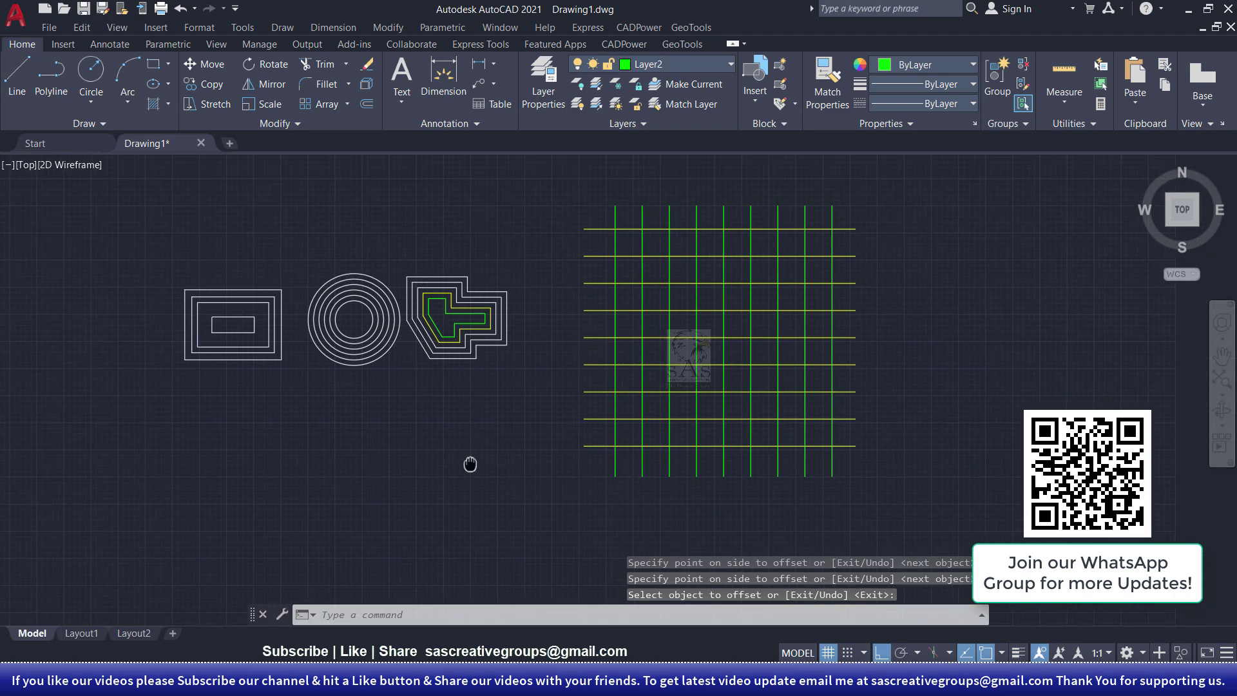